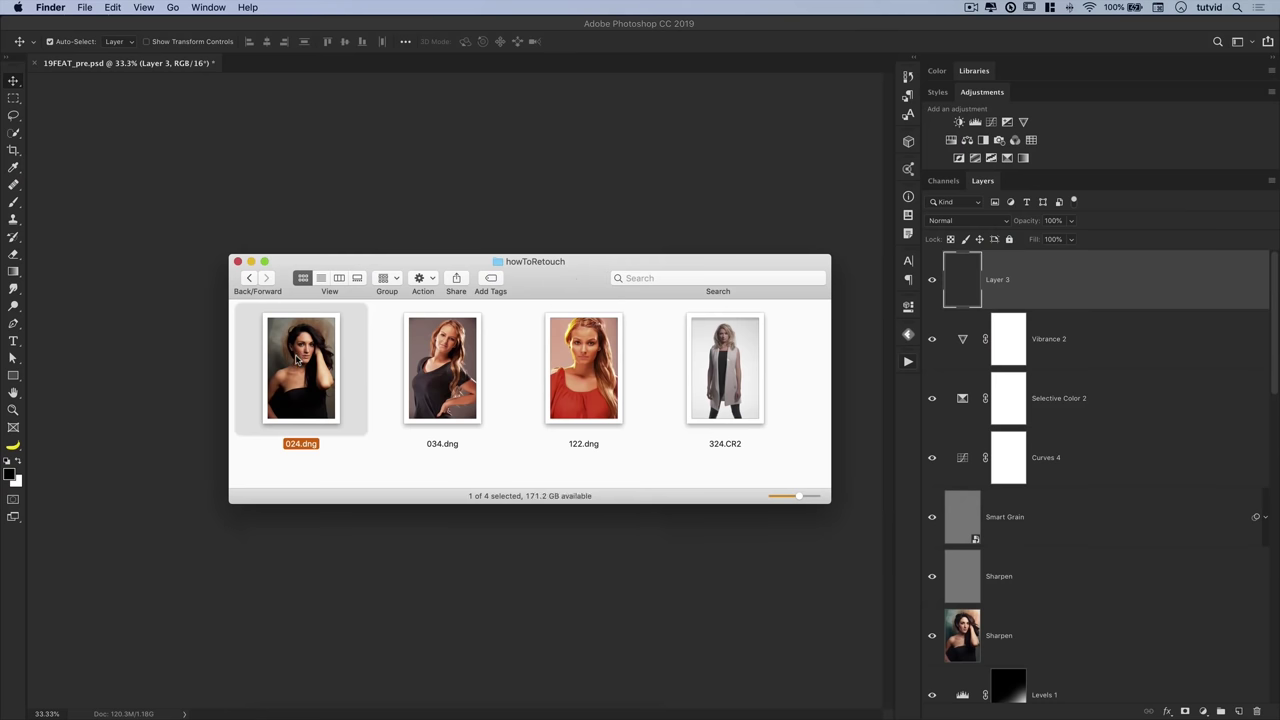
# - Open the 024.dng portrait from the howToRetouch folder in Camera Raw
pyautogui.doubleClick(297, 362)
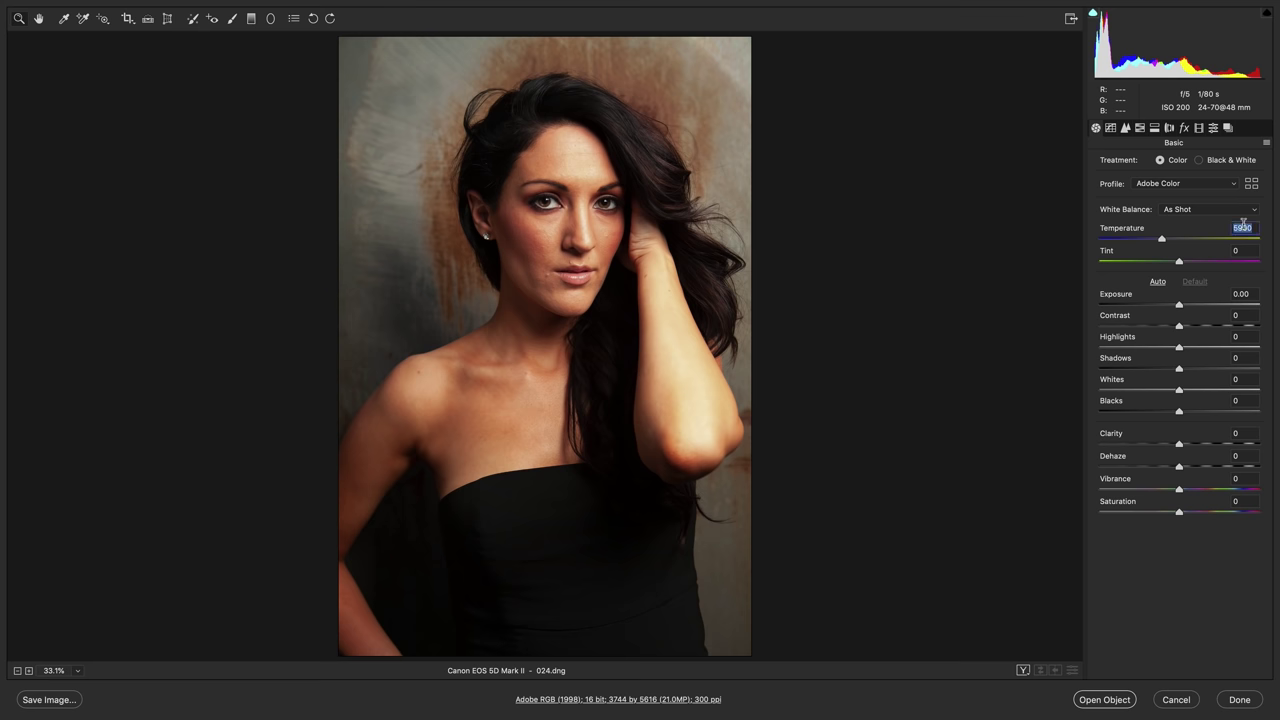
# - Set white balance to Temperature 5400 and Tint +10, and lower Contrast to -33
pyautogui.write('5400')
pyautogui.press('Tab')
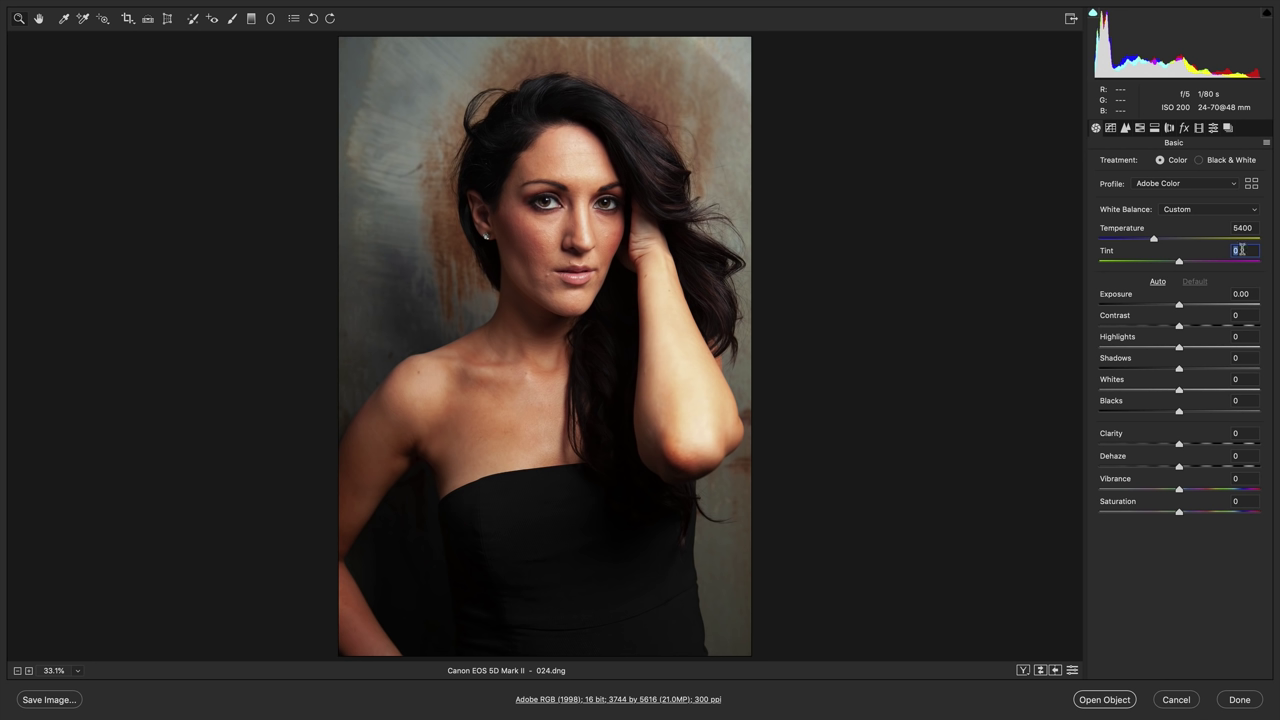
pyautogui.moveTo(1182, 261); pyautogui.dragTo(1190, 261)
pyautogui.moveTo(1179, 326); pyautogui.dragTo(1186, 451)
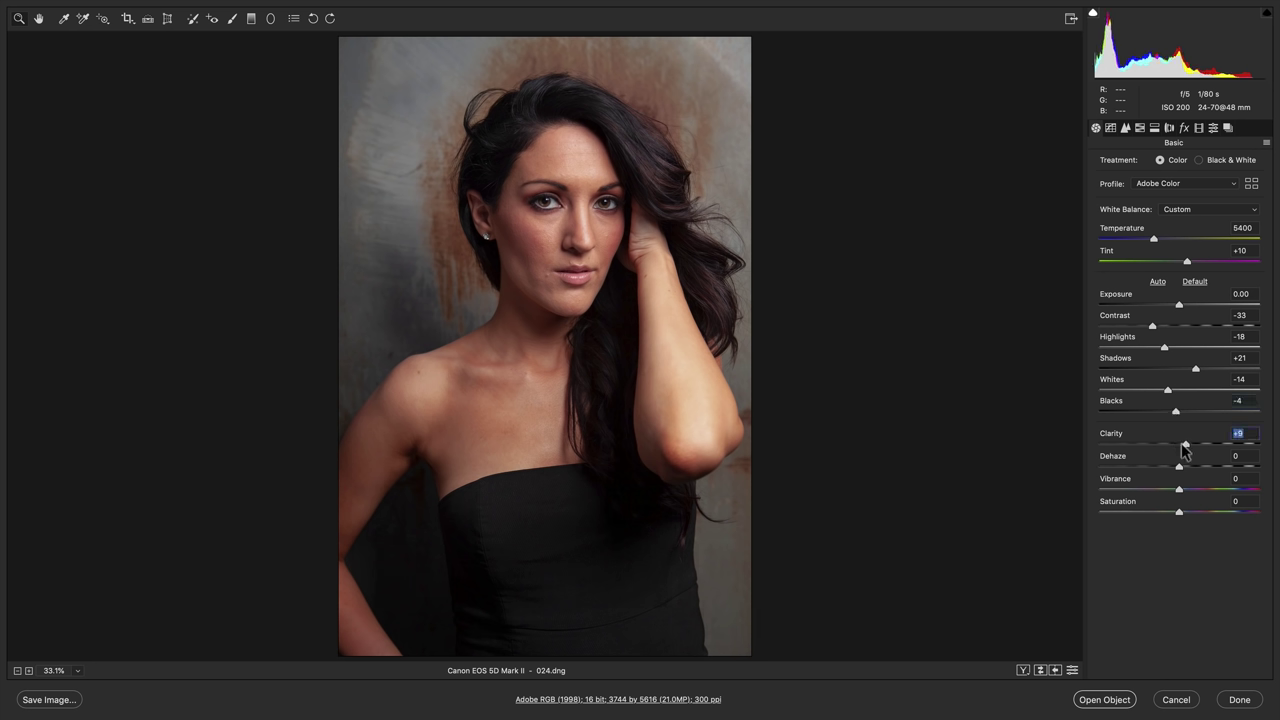
pyautogui.click(1126, 126)
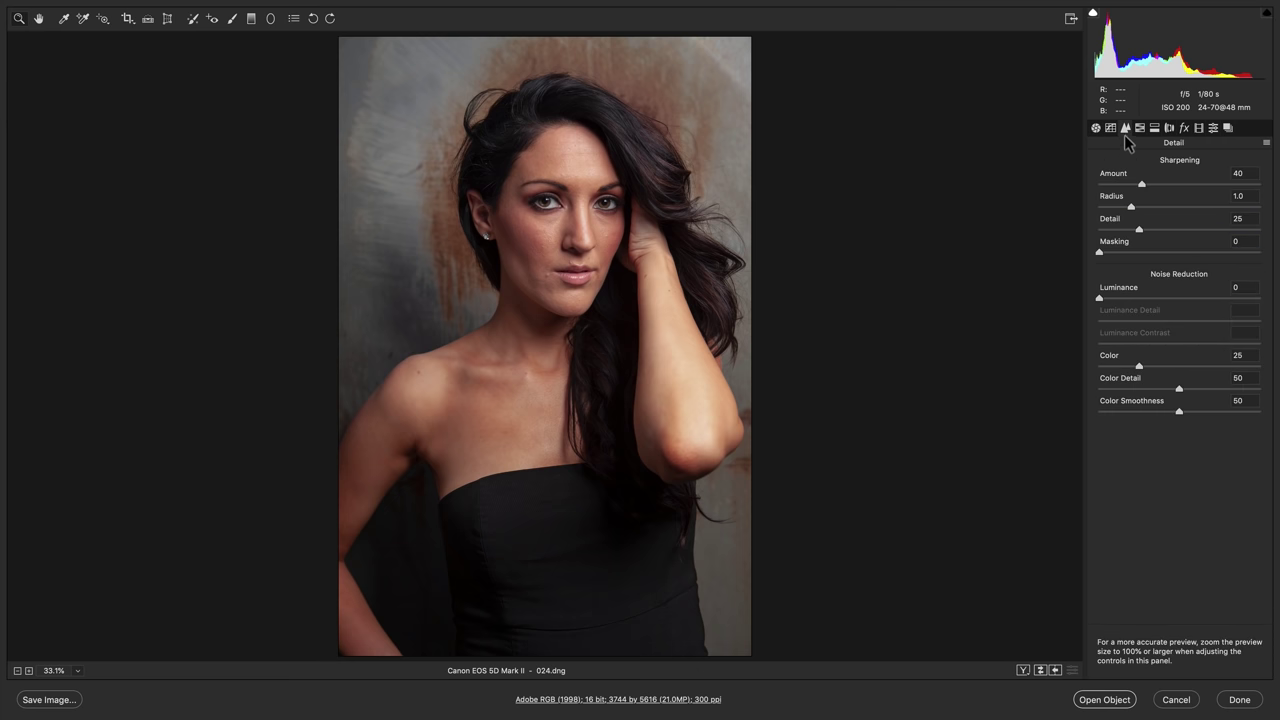
# - Raise sharpening Amount to 78 and enable chromatic aberration removal and lens profile corrections
pyautogui.moveTo(1141, 185); pyautogui.dragTo(1185, 192)
pyautogui.click(1170, 130)
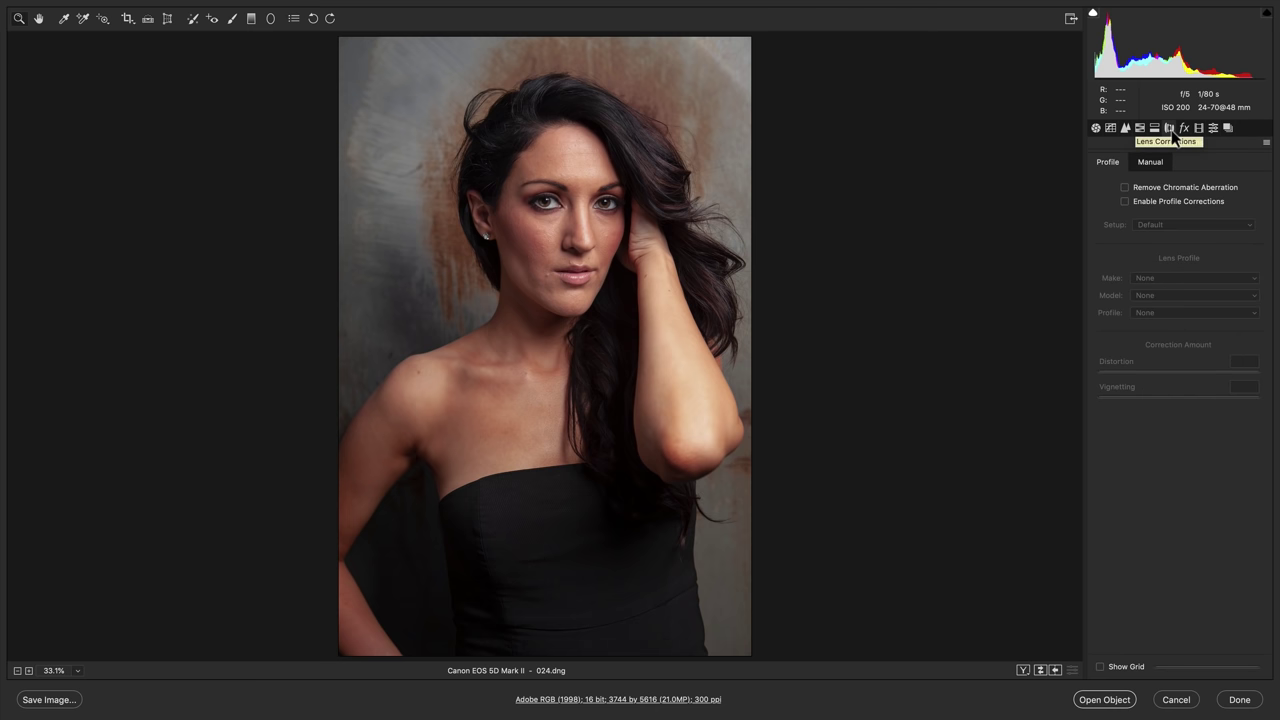
pyautogui.click(1125, 188)
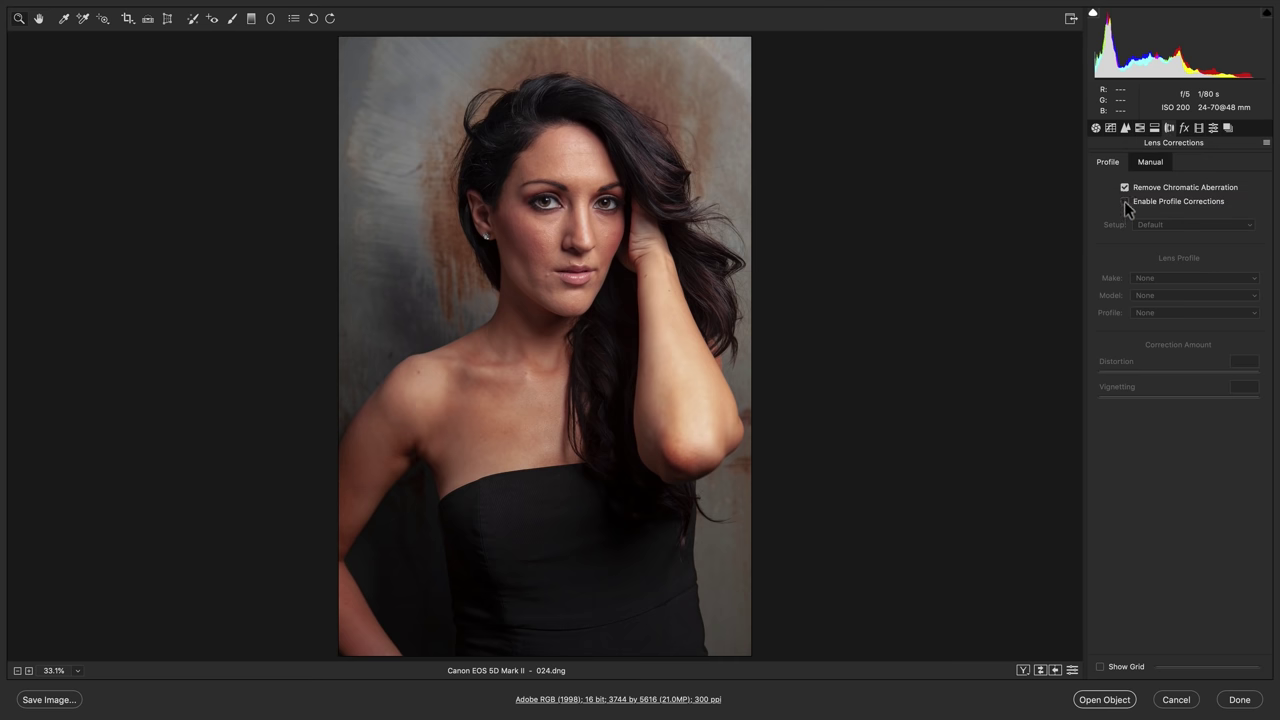
pyautogui.click(1126, 203)
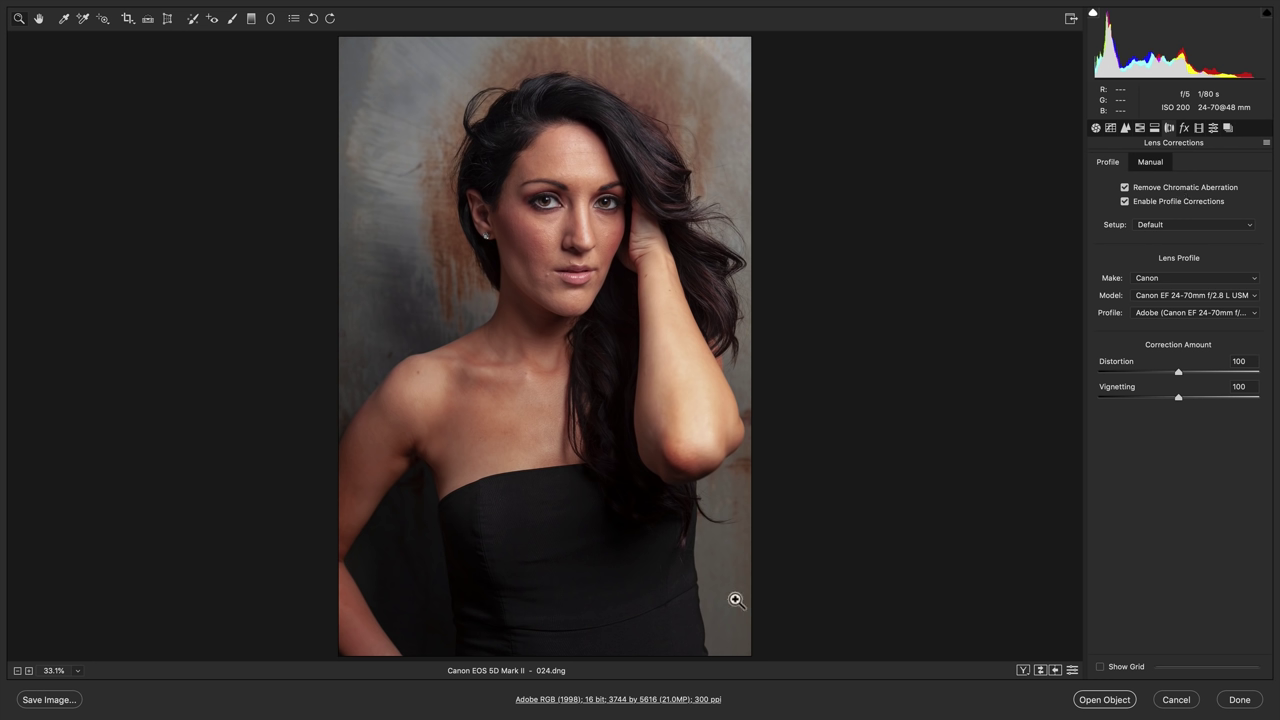
pyautogui.click(658, 700)
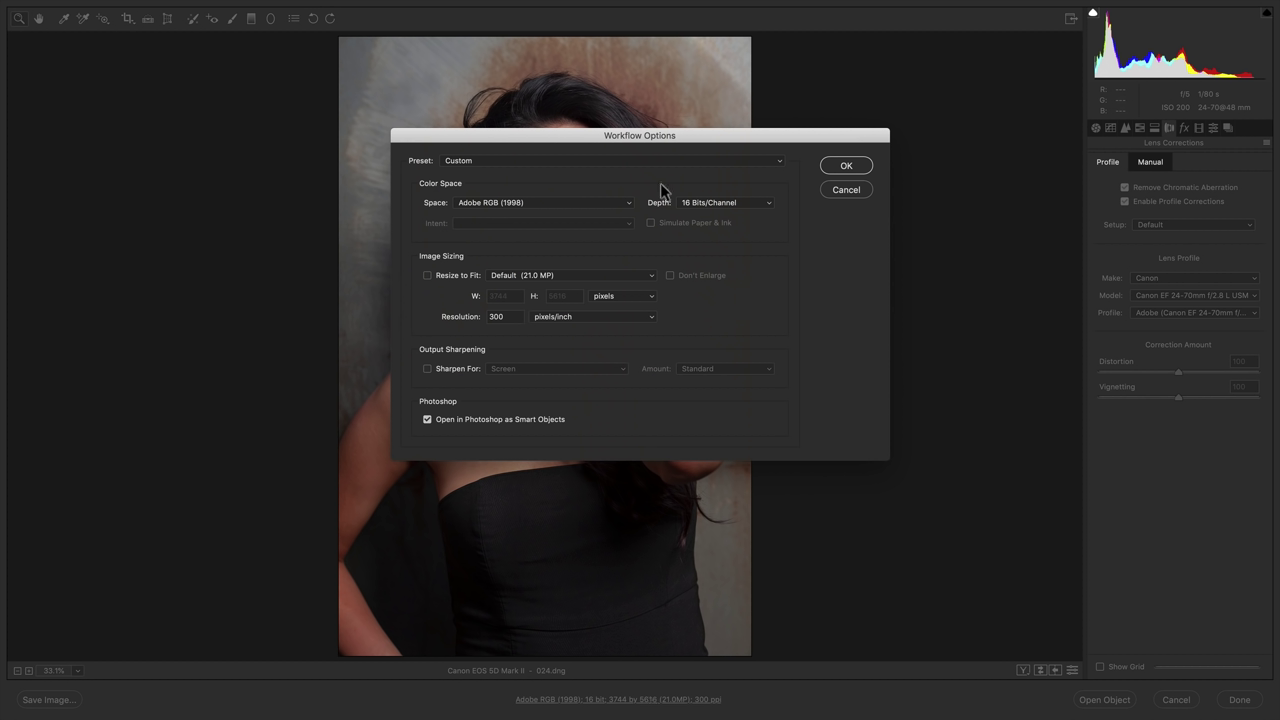
# - Keep 16 Bits/Channel smart-object output and open the portrait in Photoshop
pyautogui.click(713, 202)
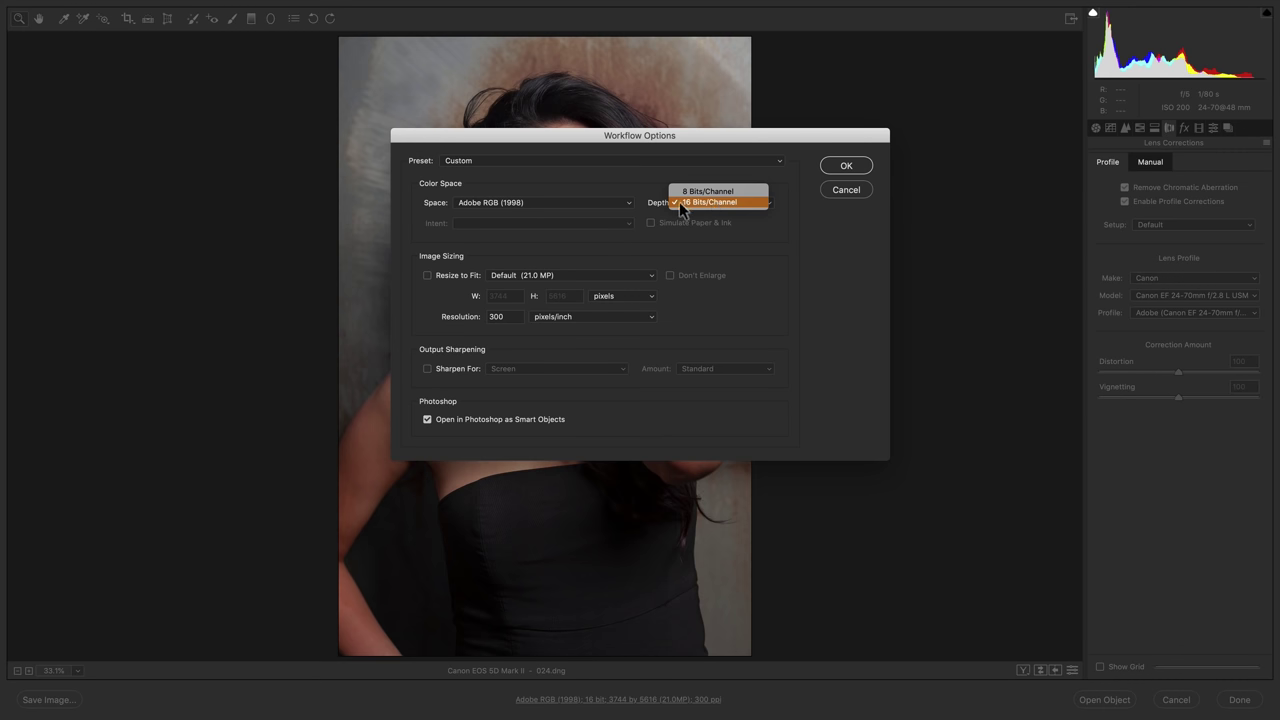
pyautogui.click(714, 204)
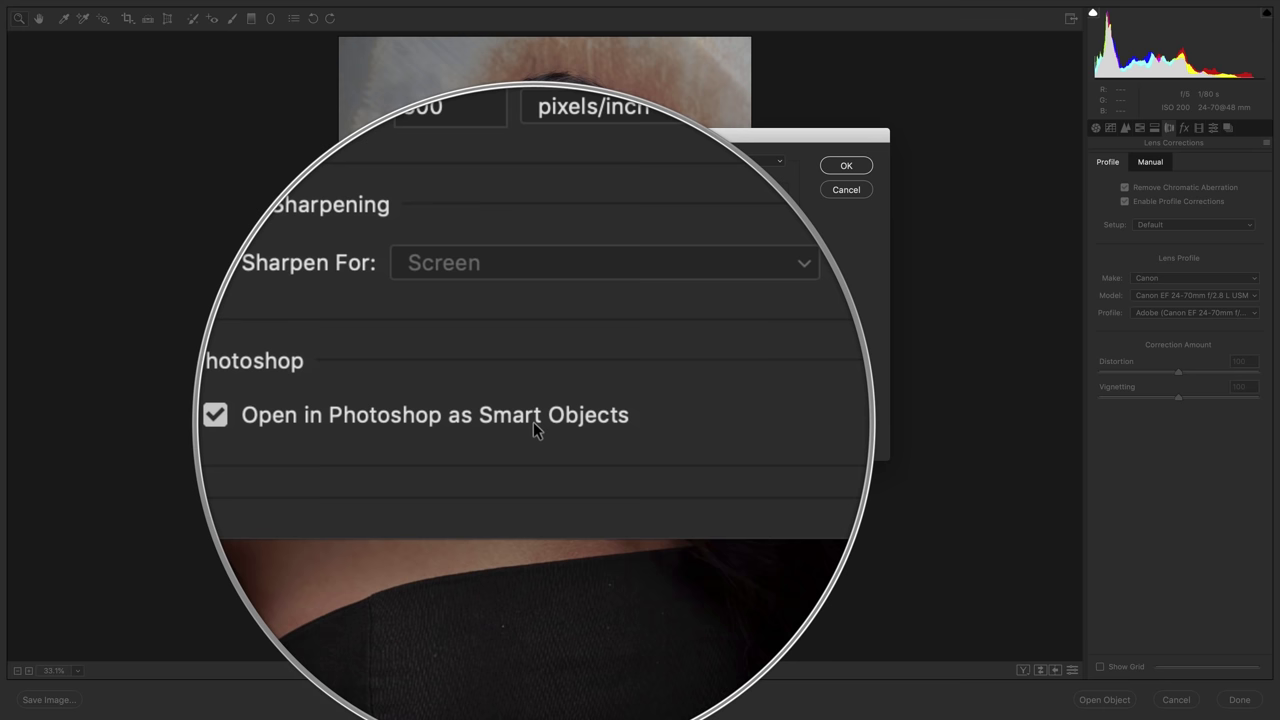
pyautogui.click(852, 165)
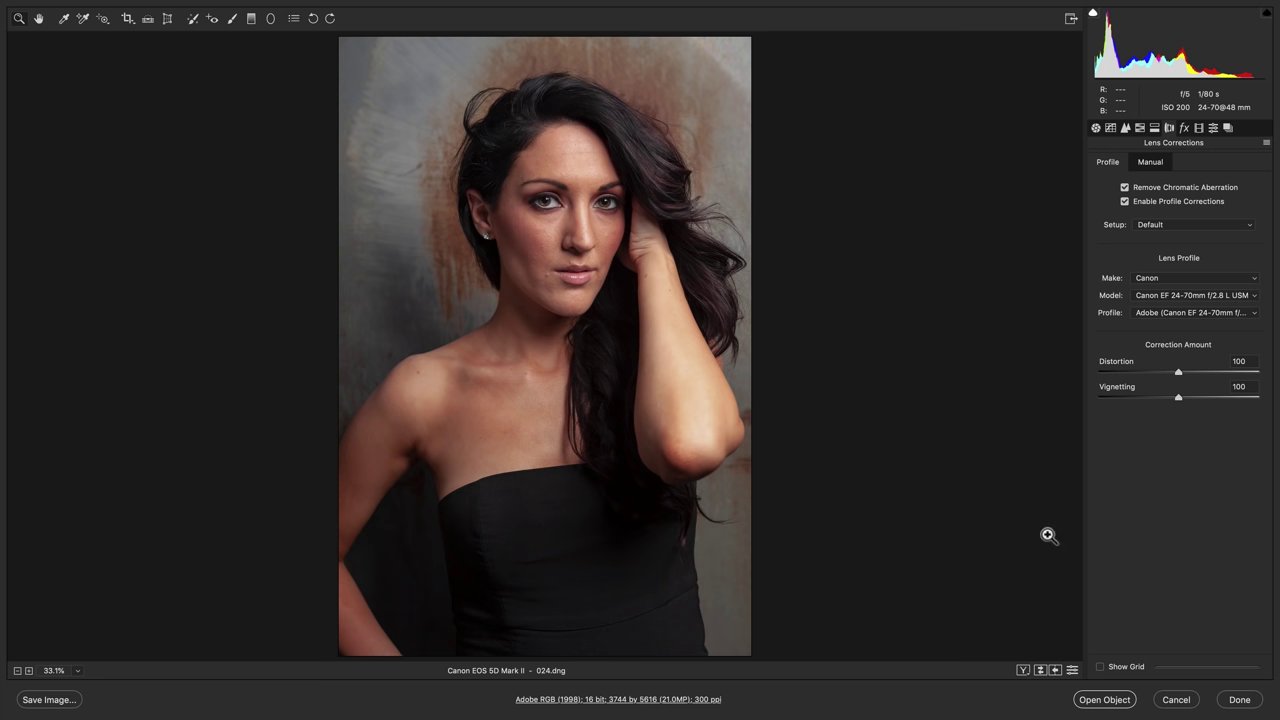
pyautogui.click(1106, 694)
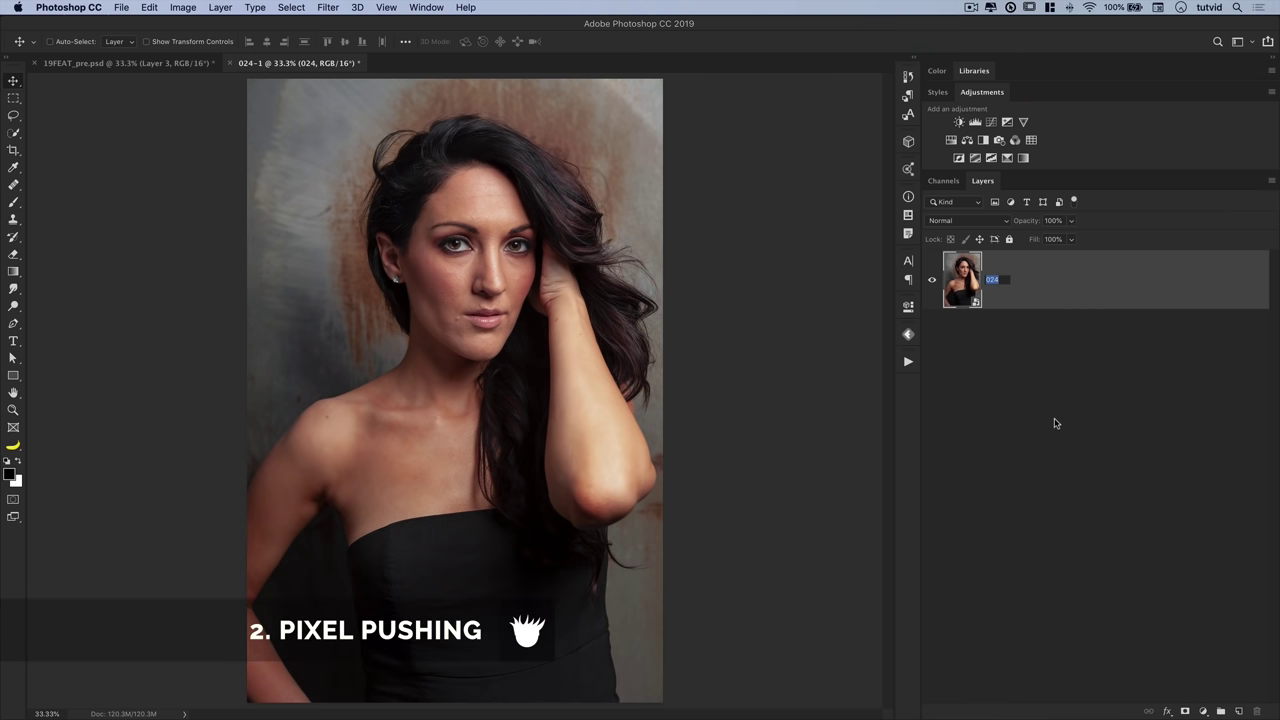
# - Liquify the face: Eye Size 17, Eye Height -43, Nose Height 15, Nose Width -14, Face Width -11
pyautogui.click(327, 7)
pyautogui.click(345, 142)
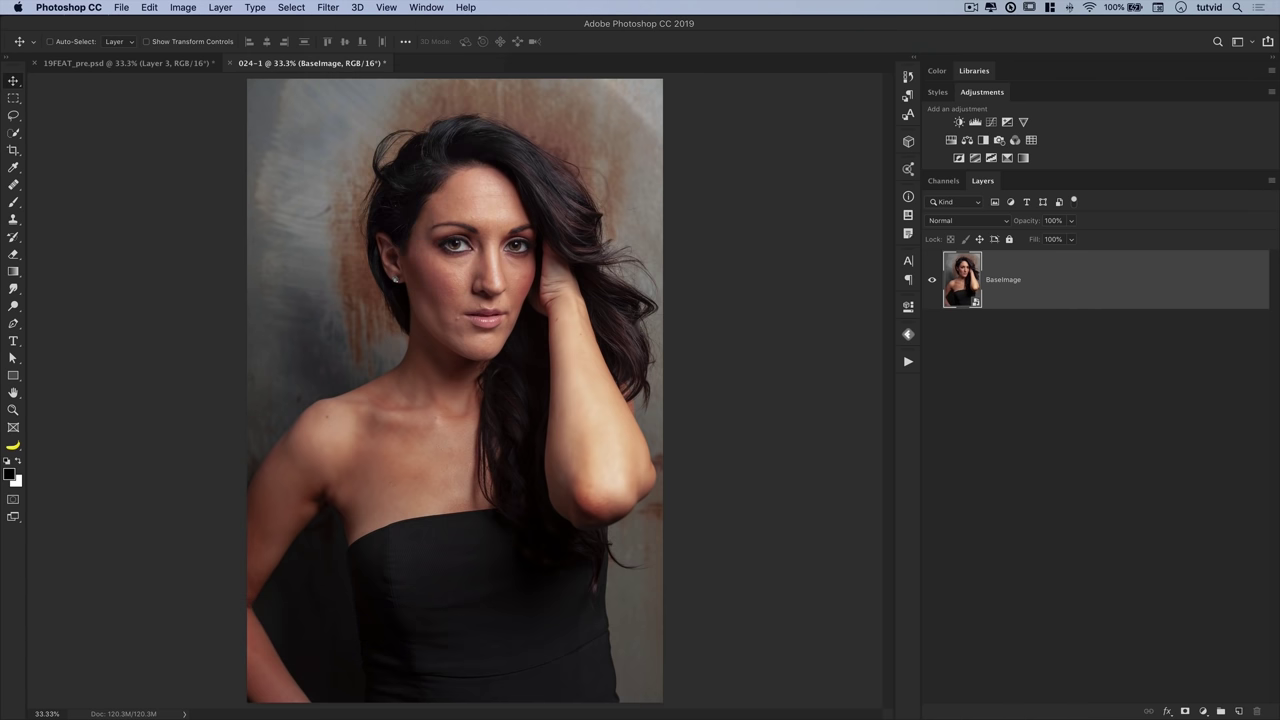
pyautogui.click(14, 45)
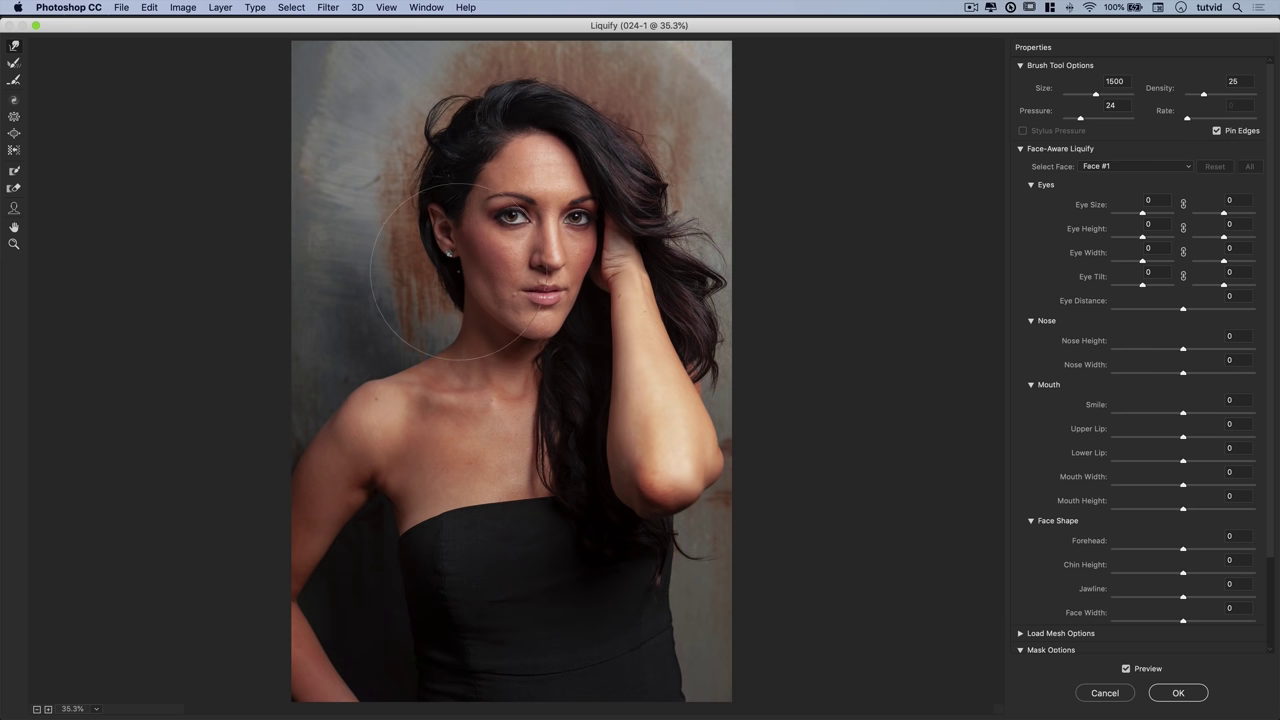
pyautogui.moveTo(1142, 213); pyautogui.dragTo(1127, 240)
pyautogui.click(1143, 238)
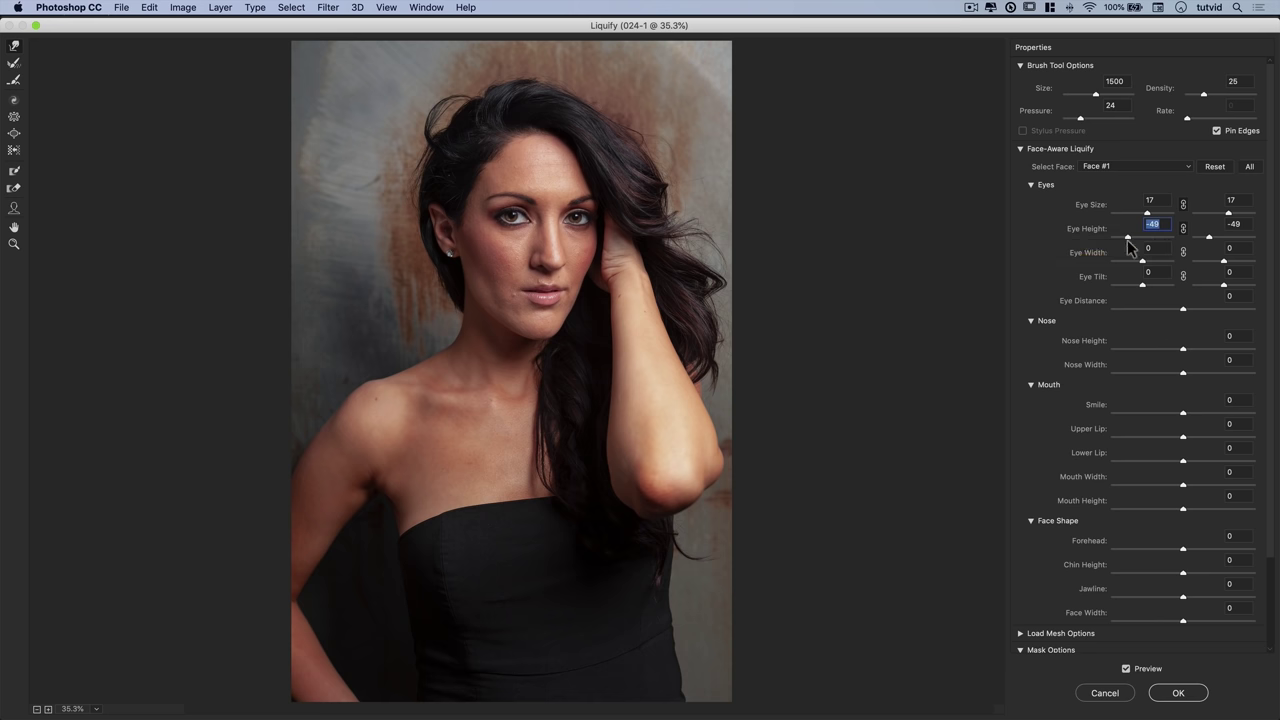
pyautogui.moveTo(1183, 348); pyautogui.dragTo(1173, 372)
pyautogui.scroll(-3, 1147, 520)
pyautogui.moveTo(1183, 514); pyautogui.dragTo(1175, 514)
pyautogui.scroll(3, 1175, 517)
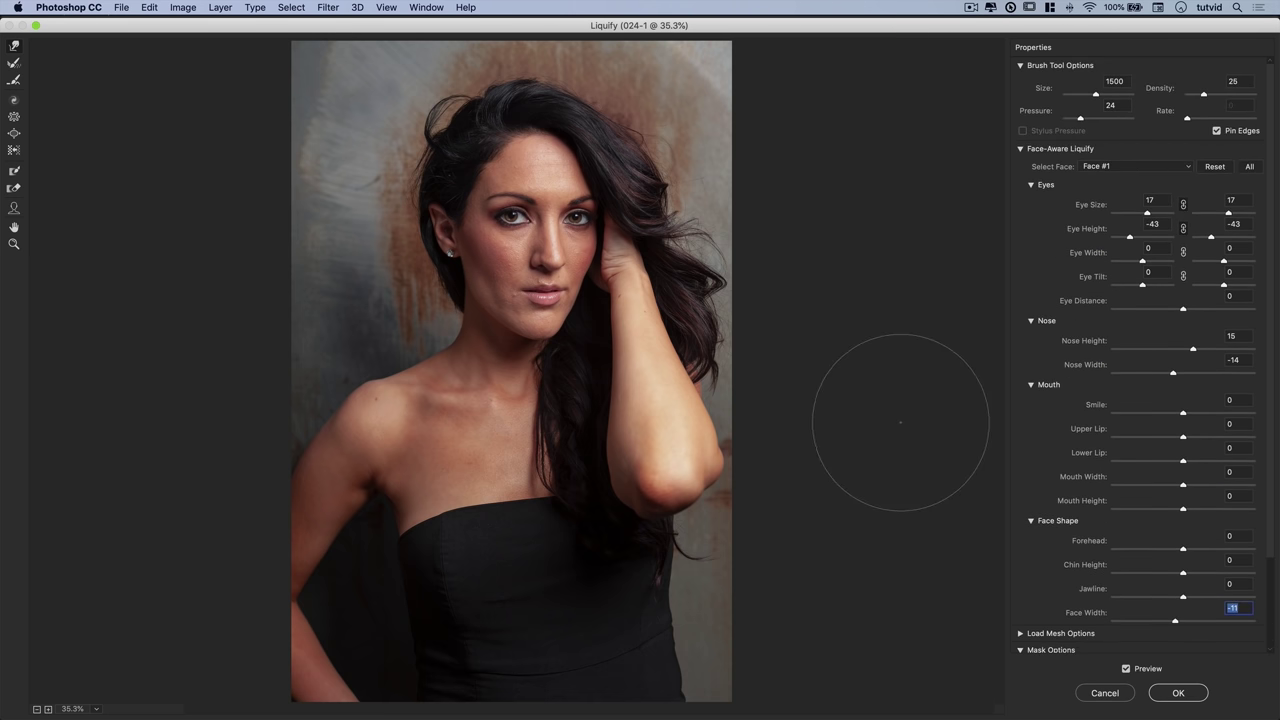
pyautogui.click(1178, 693)
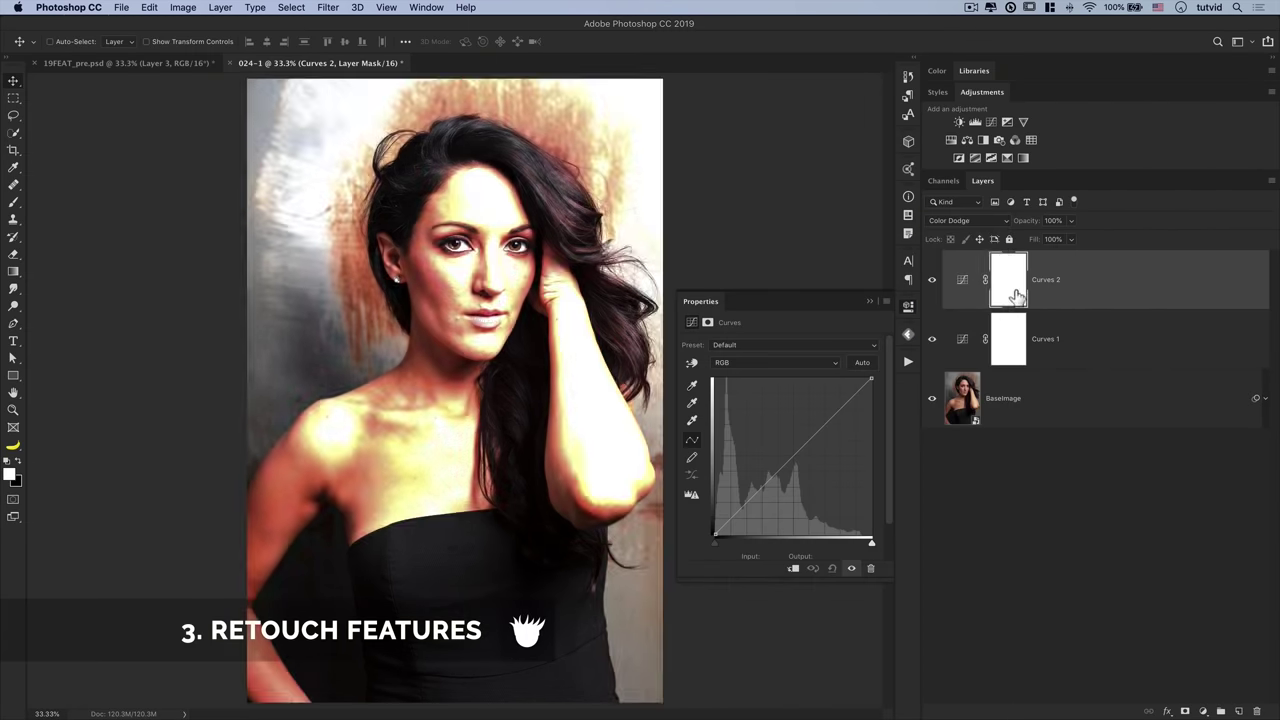
# - Set Curves 1 to Color Burn and paint its mask white around the irises and eyelids
pyautogui.click(966, 220)
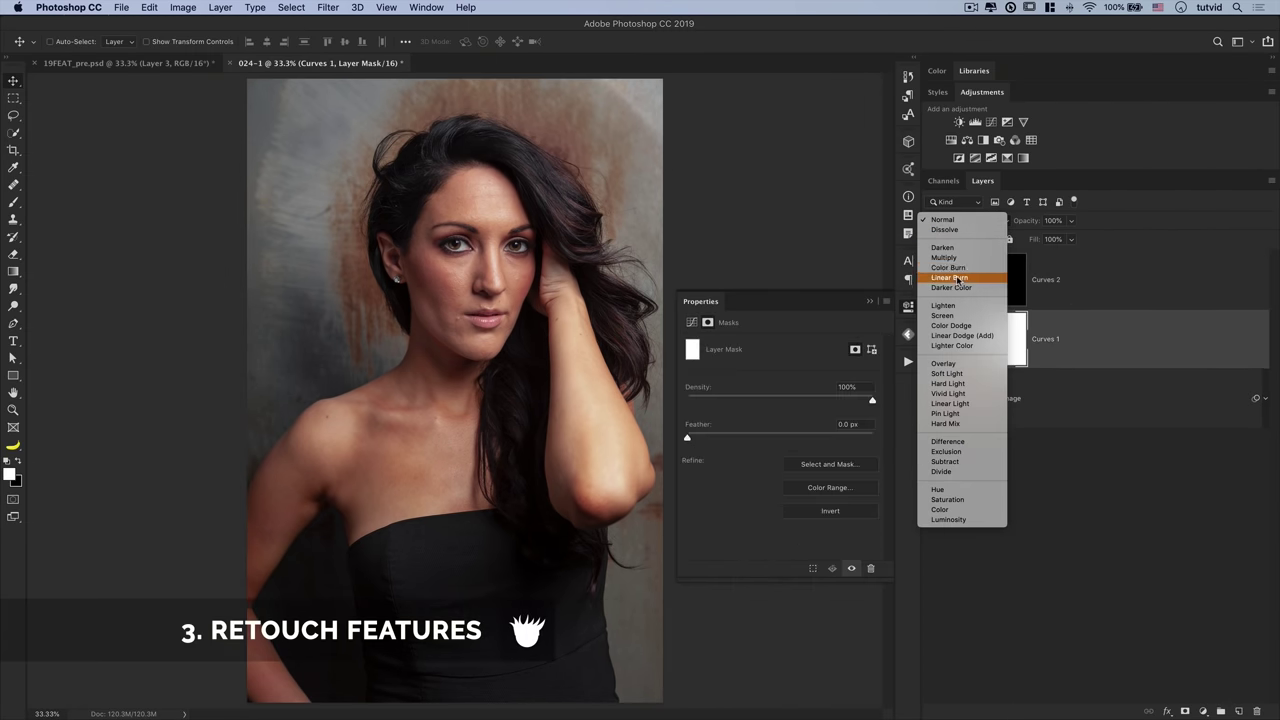
pyautogui.click(948, 267)
pyautogui.press('z')
pyautogui.click(465, 245)
pyautogui.click(962, 338)
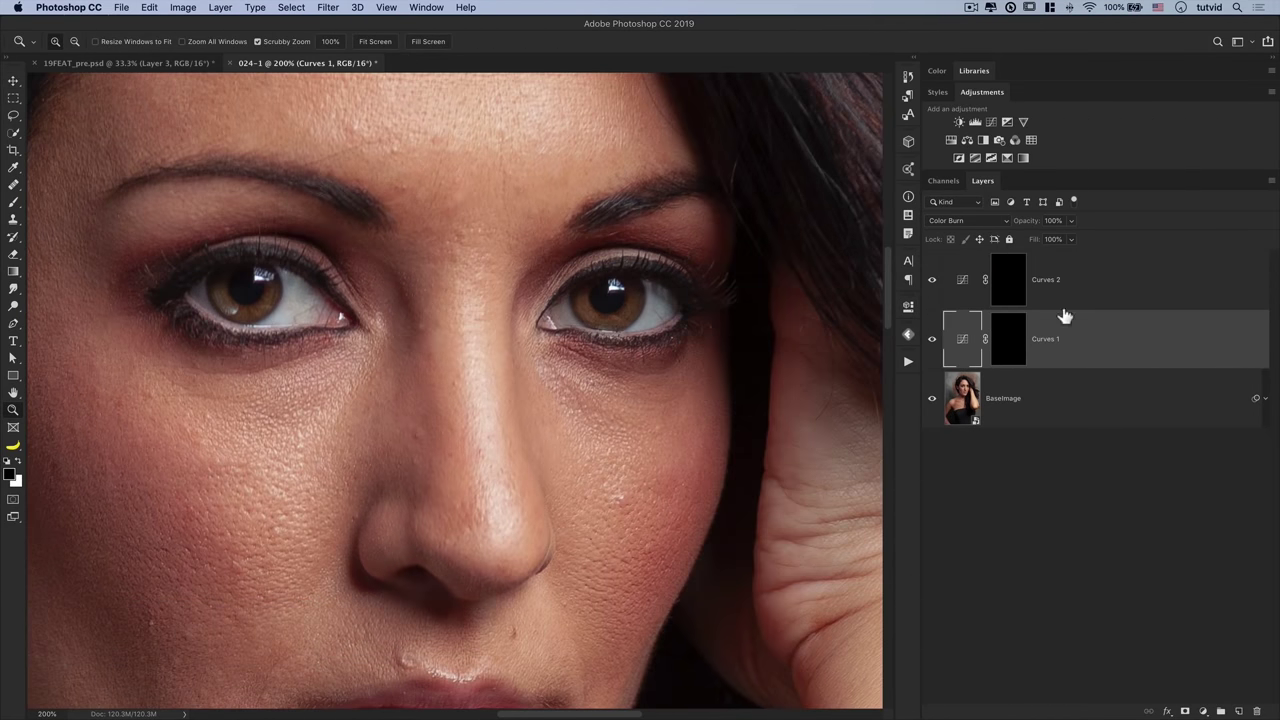
pyautogui.click(1008, 338)
pyautogui.press('x')
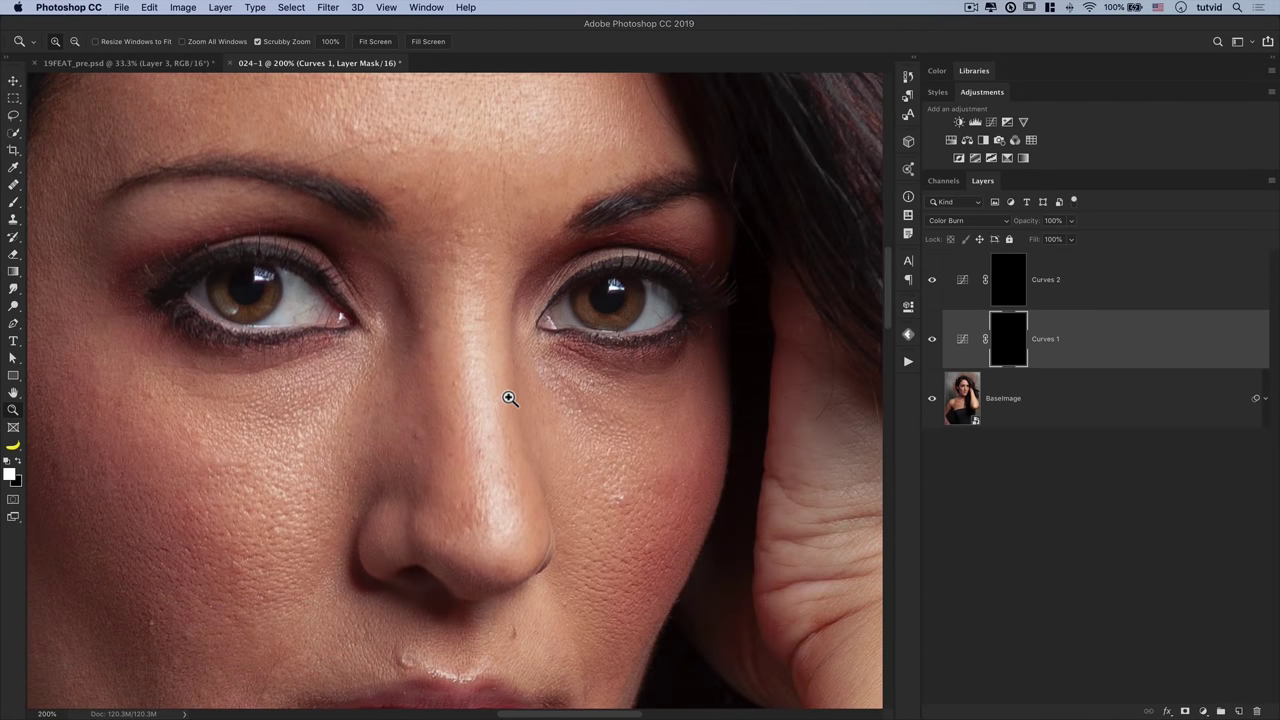
pyautogui.press('b')
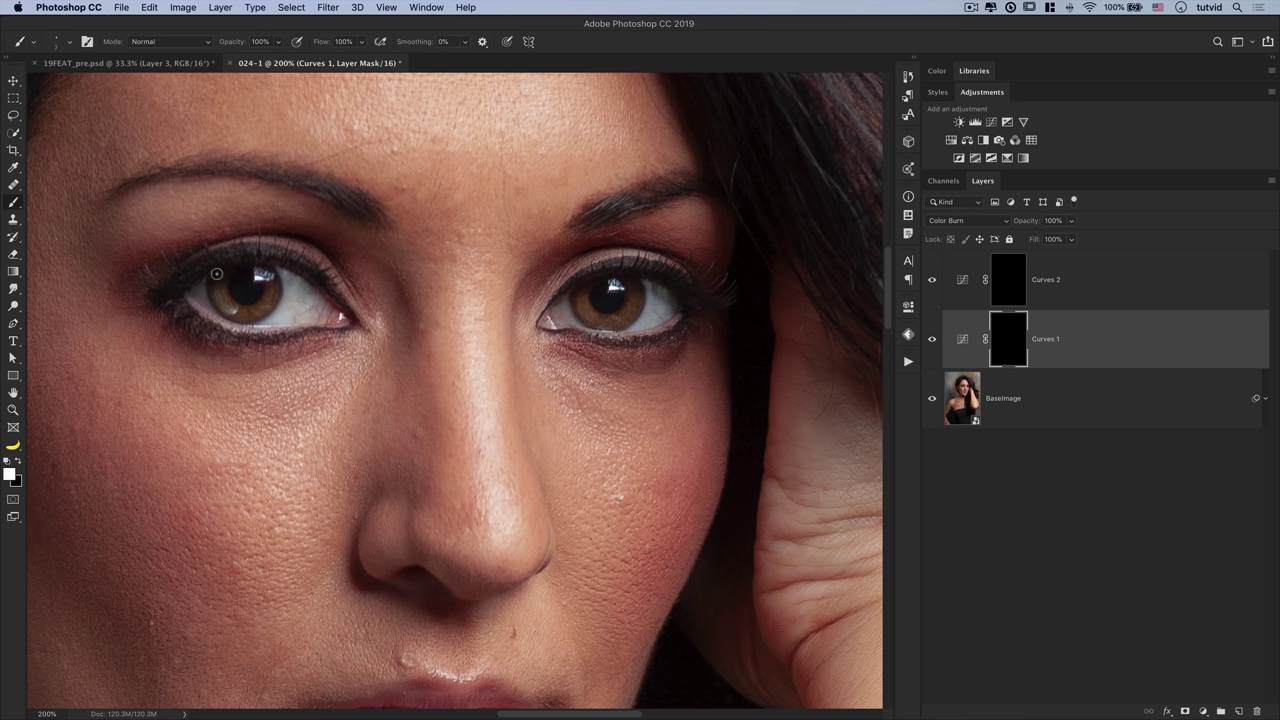
pyautogui.moveTo(216, 273)
pyautogui.mouseDown()
pyautogui.moveTo(214, 310)
pyautogui.moveTo(282, 300)
pyautogui.moveTo(250, 256)
pyautogui.mouseUp()
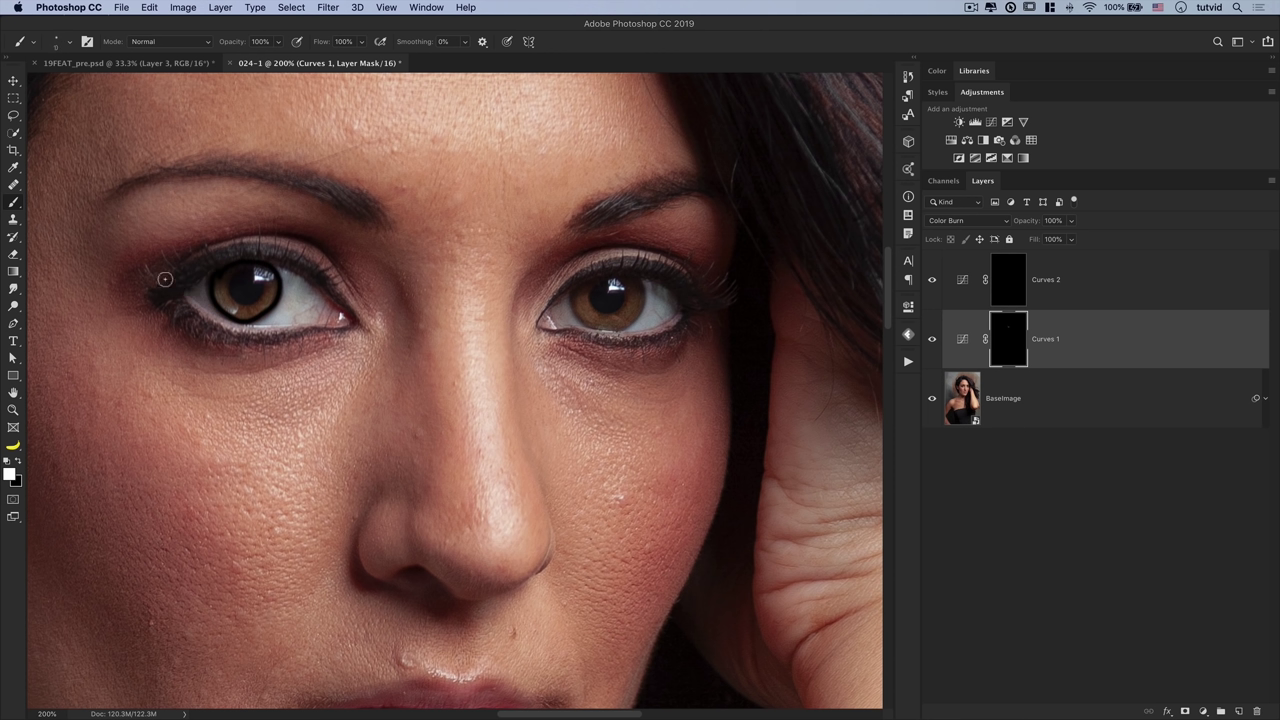
pyautogui.moveTo(164, 279); pyautogui.dragTo(355, 280)
pyautogui.moveTo(546, 272)
pyautogui.mouseDown()
pyautogui.moveTo(612, 248)
pyautogui.moveTo(636, 320)
pyautogui.moveTo(600, 299)
pyautogui.moveTo(612, 318)
pyautogui.mouseUp()
pyautogui.moveTo(240, 276); pyautogui.dragTo(258, 306)
# - Soften the Curves 1 eye mask with a Gaussian Blur
pyautogui.click(328, 7)
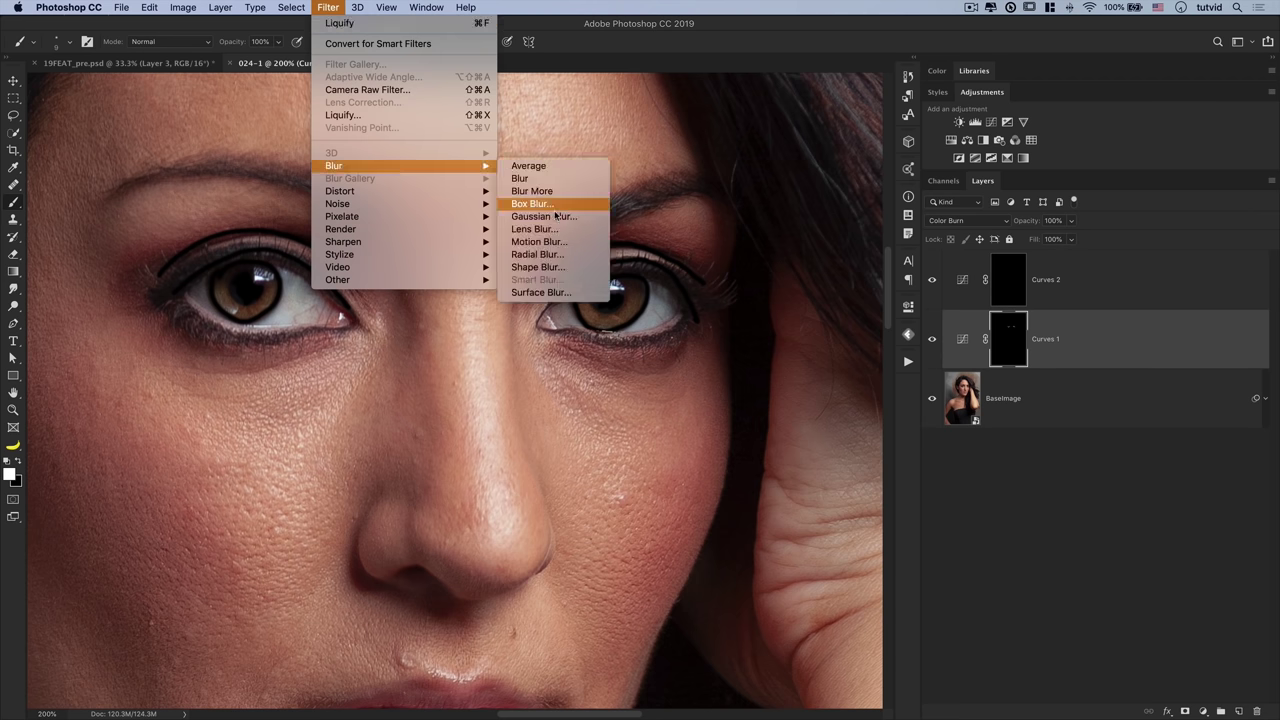
pyautogui.click(545, 208)
pyautogui.moveTo(597, 373); pyautogui.dragTo(586, 373)
pyautogui.press('Return')
# - Brighten the irises on the Color Dodge Curves 2 layer, blur its mask, and set opacity 52%
pyautogui.click(1100, 279)
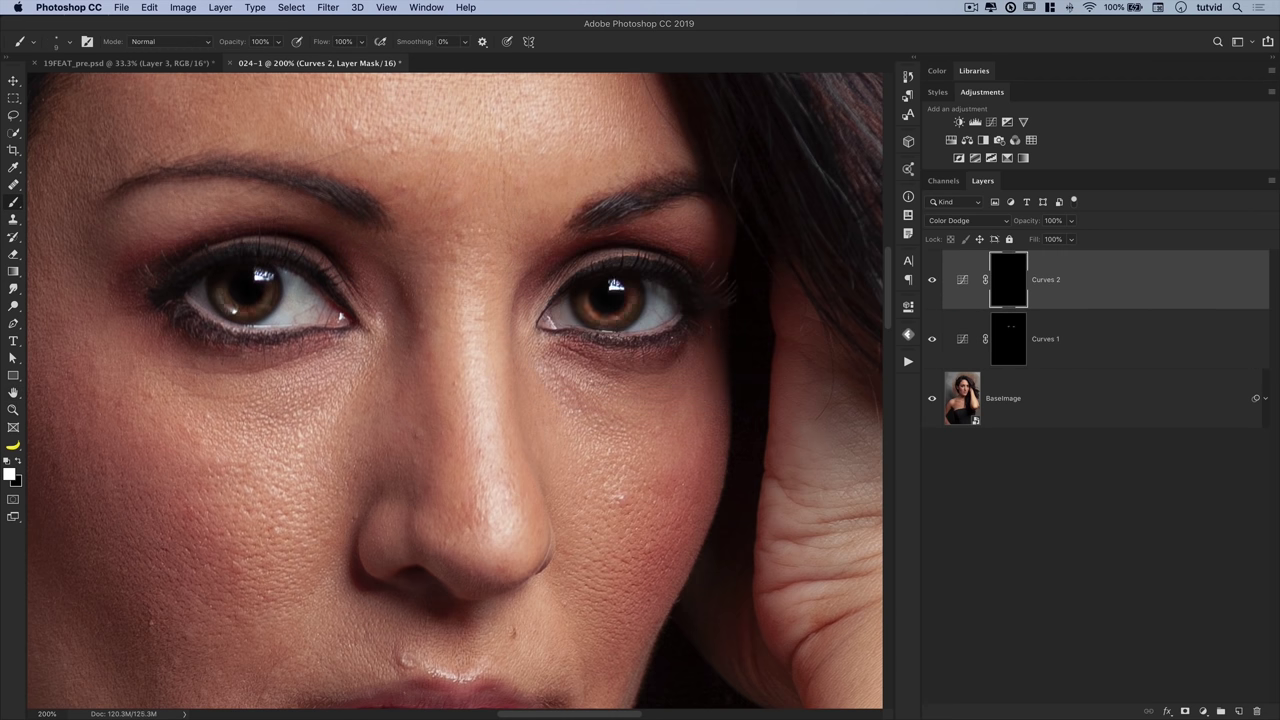
pyautogui.click(576, 339)
pyautogui.click(328, 7)
pyautogui.click(545, 208)
pyautogui.moveTo(1014, 229); pyautogui.dragTo(1028, 228)
pyautogui.scroll(-5, 571, 223)
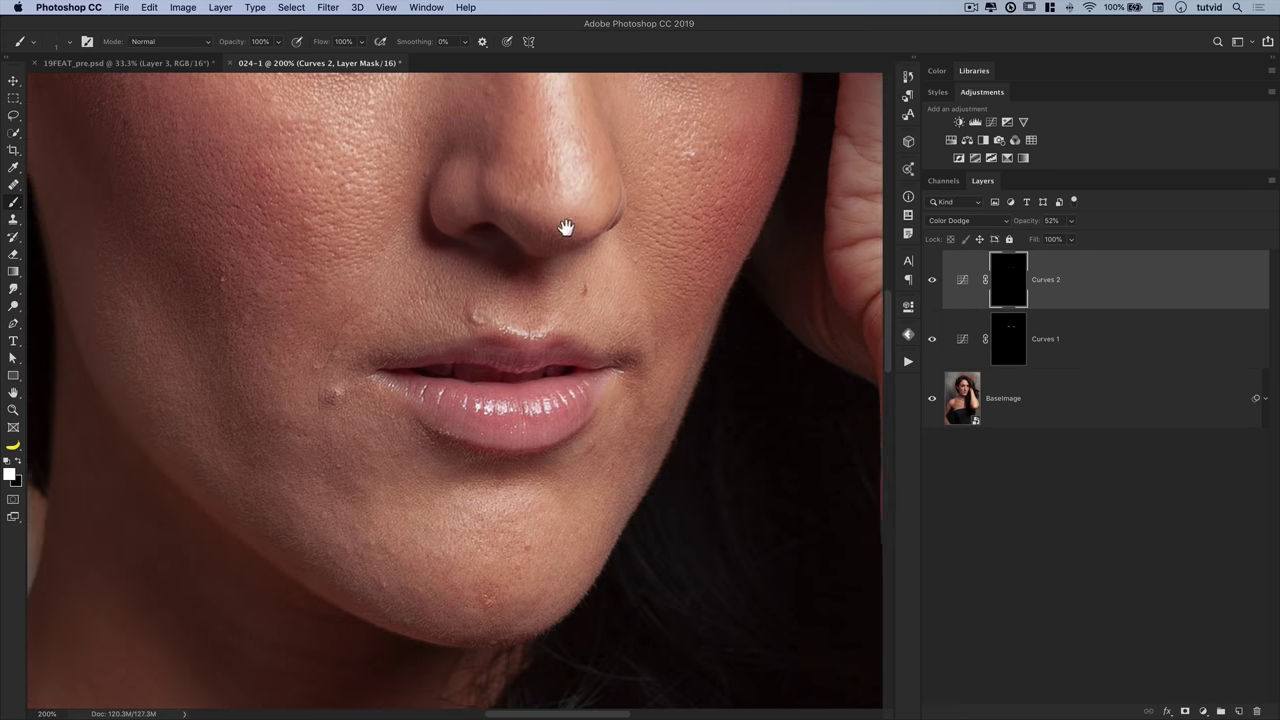
pyautogui.press('3')
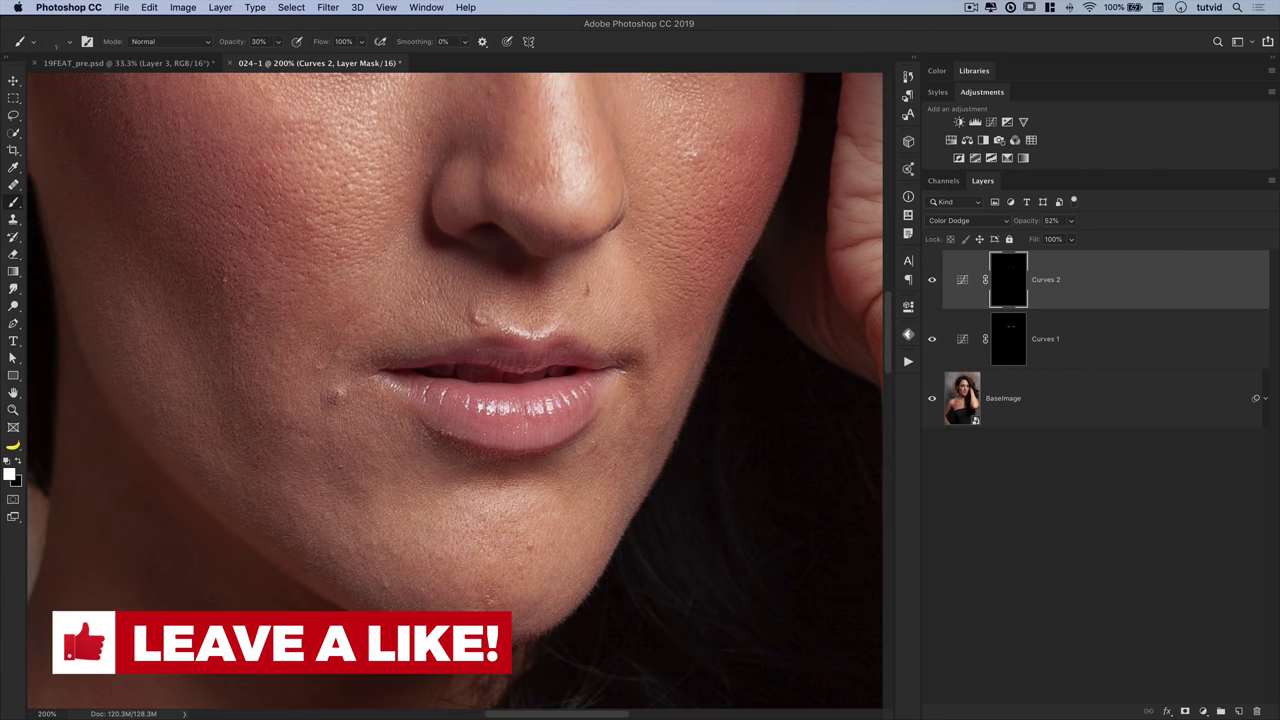
pyautogui.press('super+0')
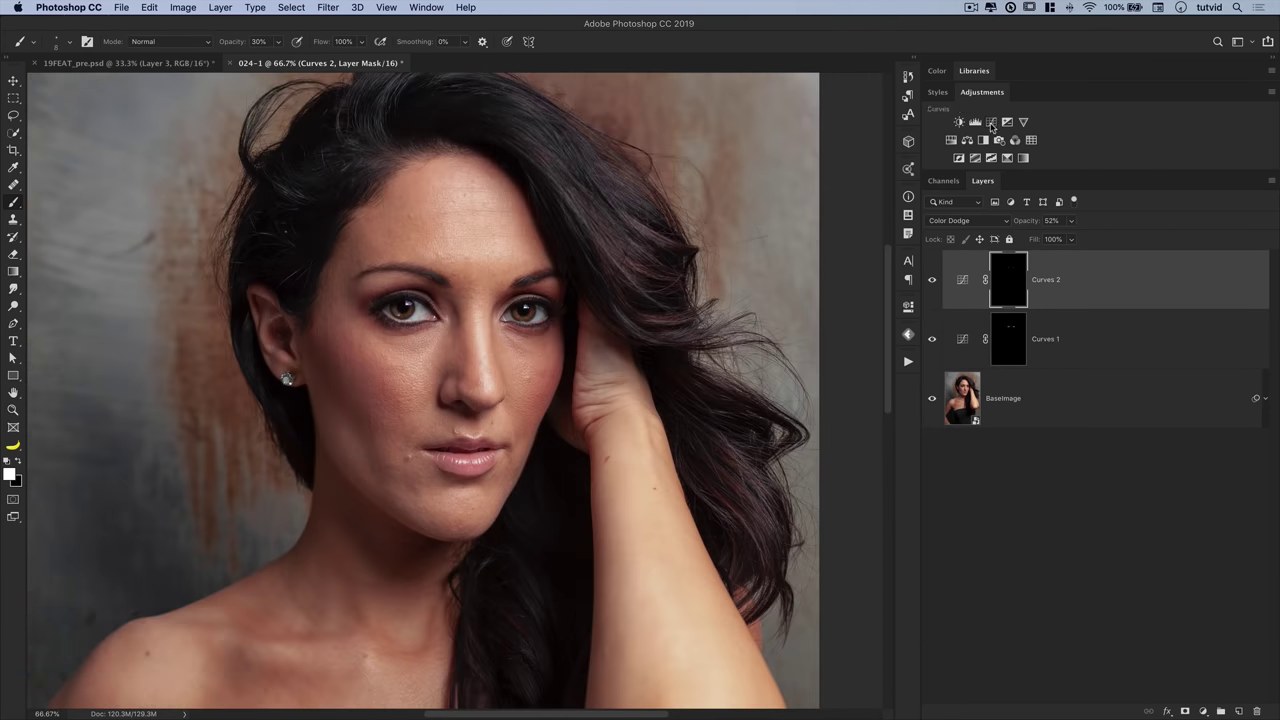
# - Add a Curves layer named Brows in Overlay mode with an inverted black mask
pyautogui.click(991, 121)
pyautogui.doubleClick(1045, 279)
pyautogui.write('Brows')
pyautogui.press('Return')
pyautogui.click(968, 220)
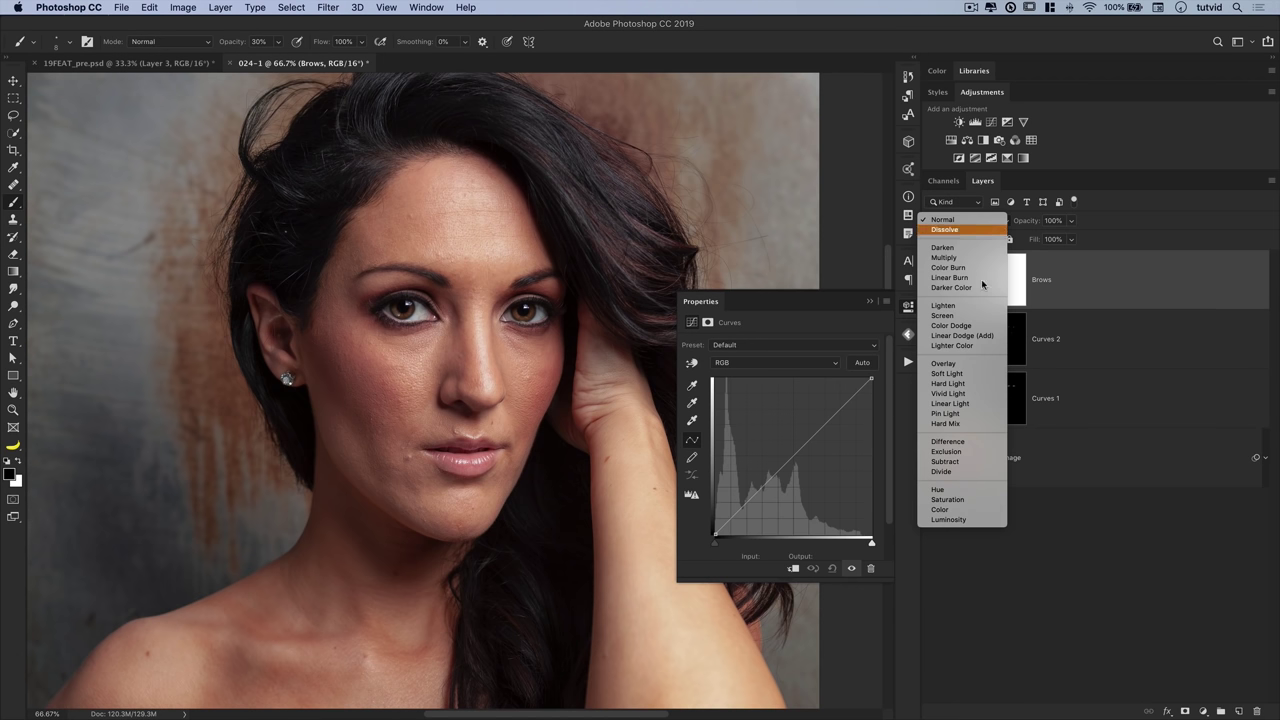
pyautogui.click(957, 357)
pyautogui.click(1008, 279)
pyautogui.press('super+i')
# - Paint both eyebrows onto the Brows mask at 41% opacity, then stamp a merged copy of all layers
pyautogui.scroll(2, 422, 273)
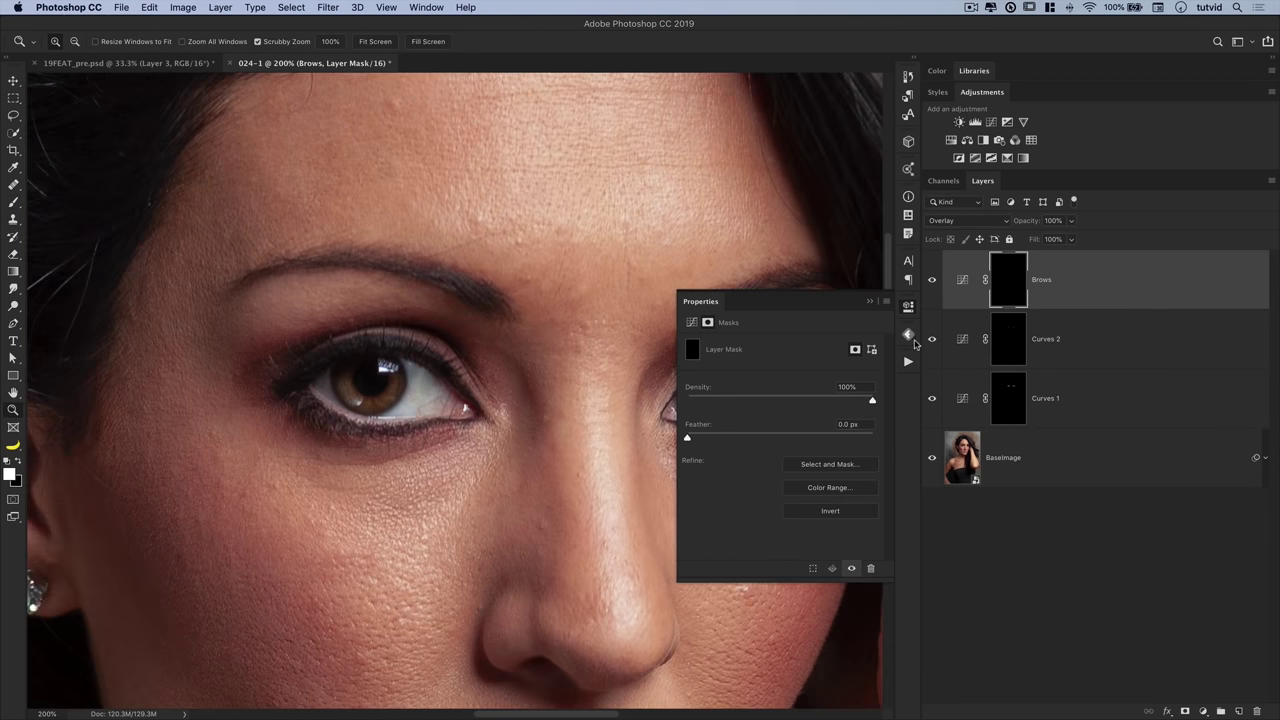
pyautogui.press('0')
pyautogui.moveTo(254, 278)
pyautogui.mouseDown()
pyautogui.moveTo(355, 258)
pyautogui.moveTo(468, 278)
pyautogui.moveTo(506, 312)
pyautogui.mouseUp()
pyautogui.moveTo(708, 305)
pyautogui.mouseDown()
pyautogui.moveTo(780, 283)
pyautogui.moveTo(868, 308)
pyautogui.mouseUp()
pyautogui.hscroll(2, 333, 263)
pyautogui.click(1050, 220)
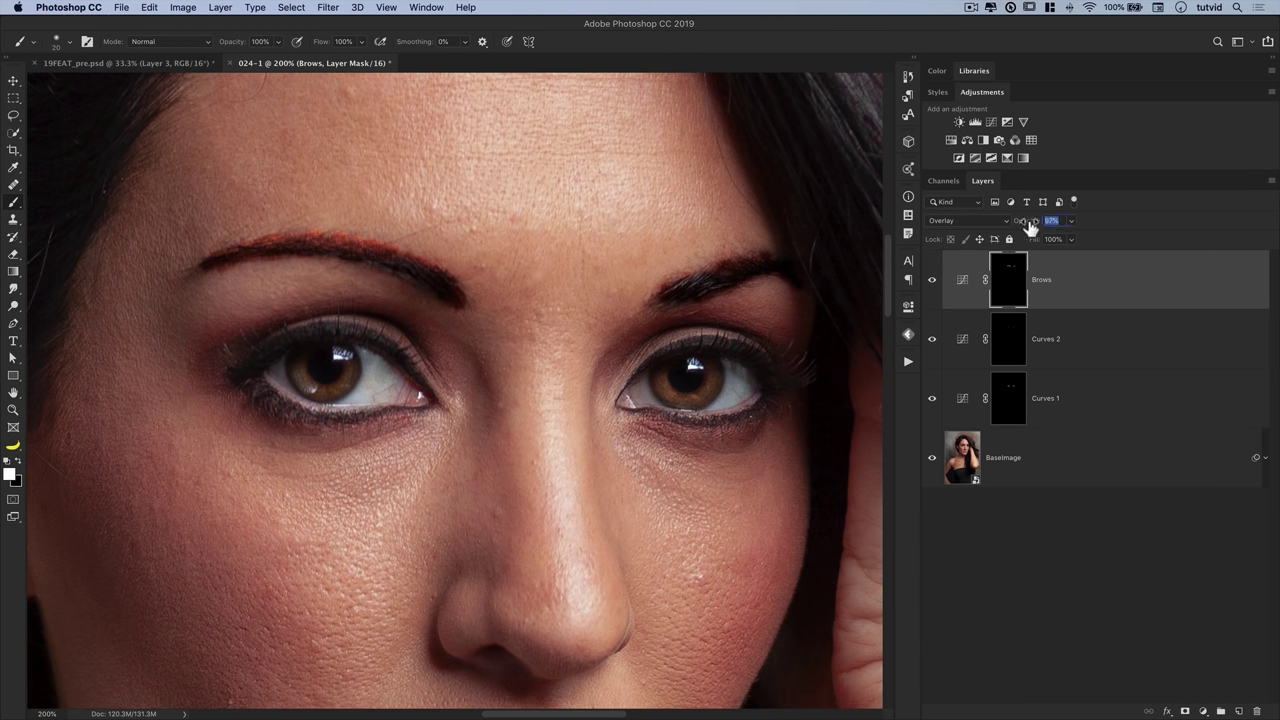
pyautogui.write('0')
pyautogui.click(932, 280)
pyautogui.click(932, 282)
pyautogui.press('super+0')
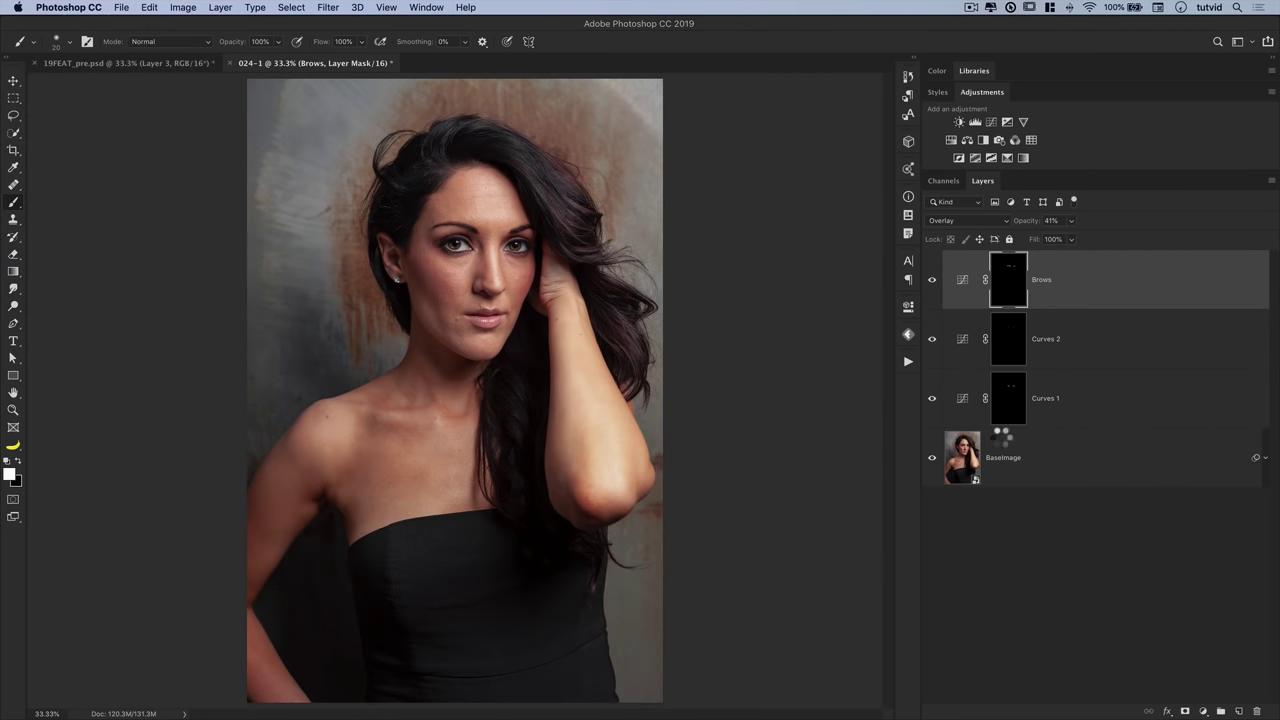
pyautogui.press('super+alt+shift+e')
pyautogui.press('super+alt+shift+e')
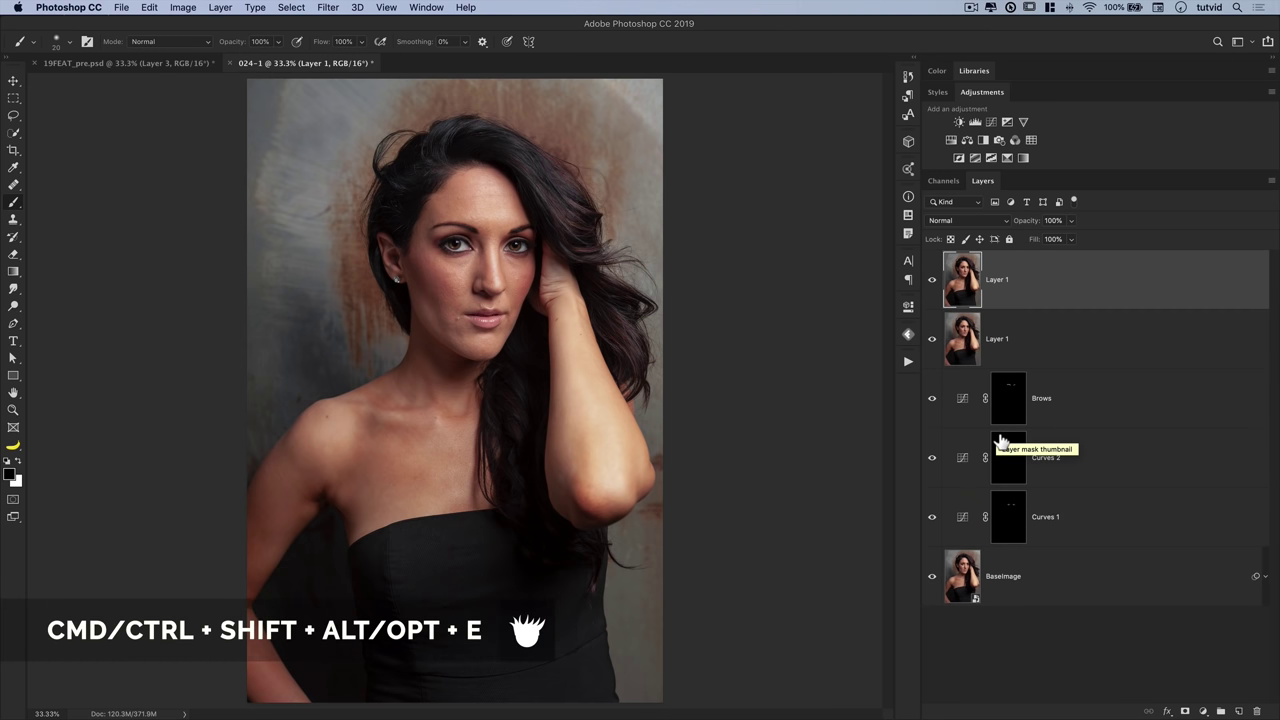
# - Rename the two merged portrait layers to hi and lo
pyautogui.doubleClick(997, 280)
pyautogui.write('hi')
pyautogui.press('Return')
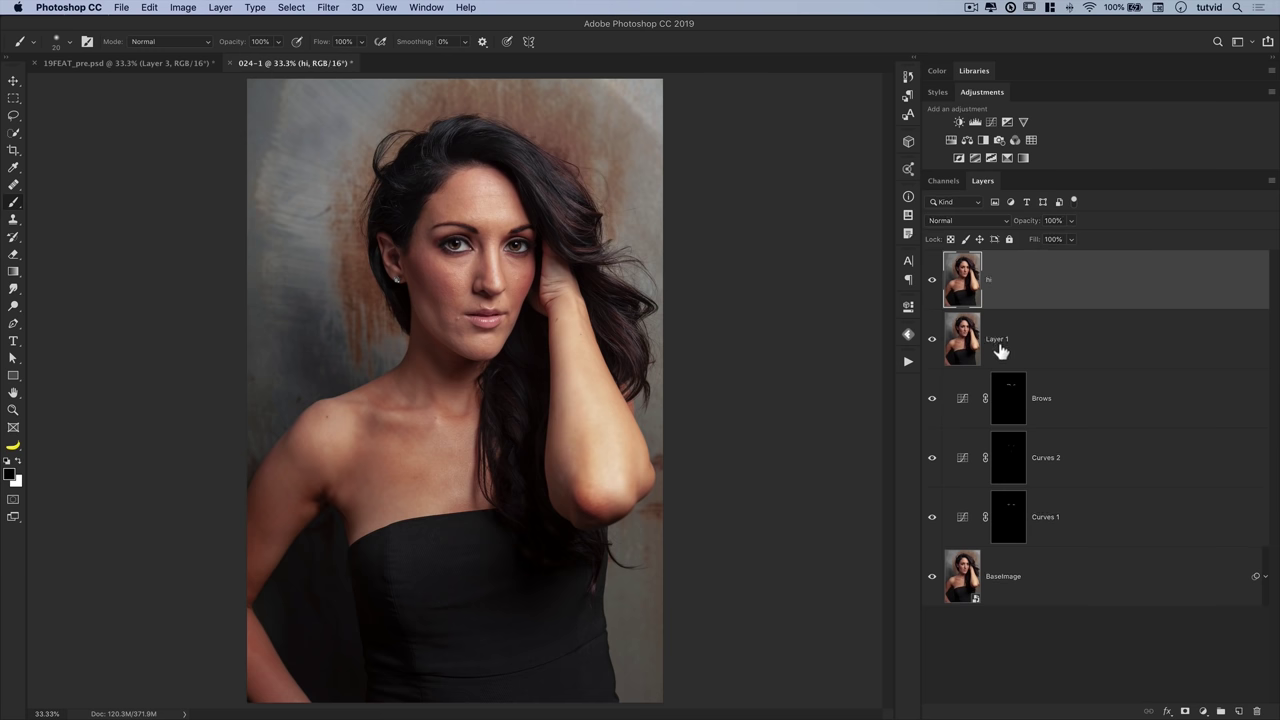
pyautogui.doubleClick(997, 340)
pyautogui.write('lo')
pyautogui.press('Return')
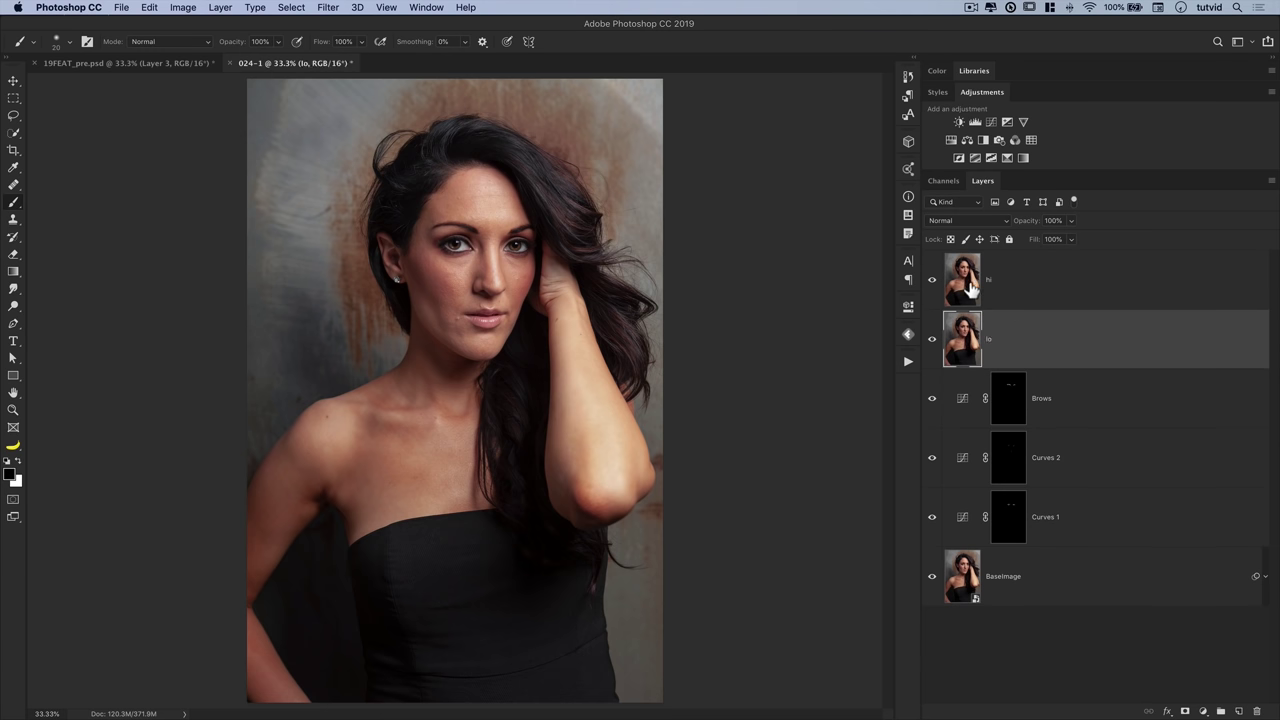
# - Blur the lo layer with a 6-pixel Gaussian Blur
pyautogui.click(328, 7)
pyautogui.moveTo(395, 166)
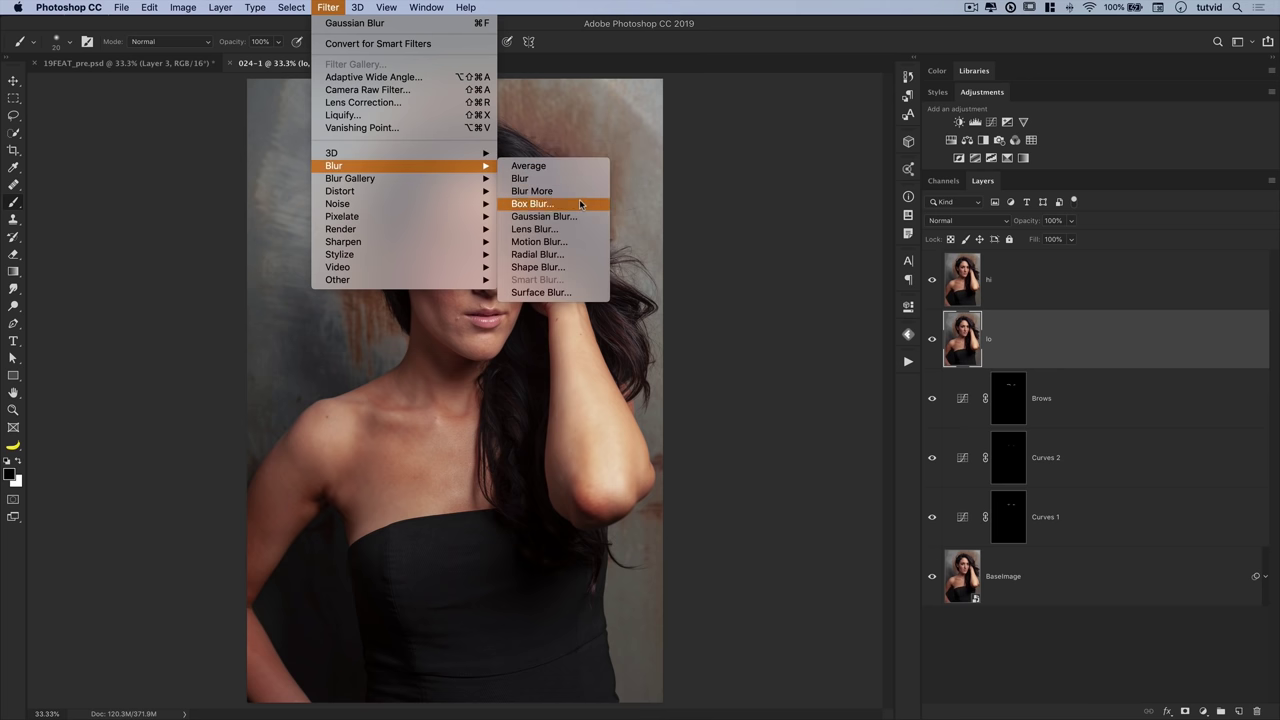
pyautogui.click(545, 216)
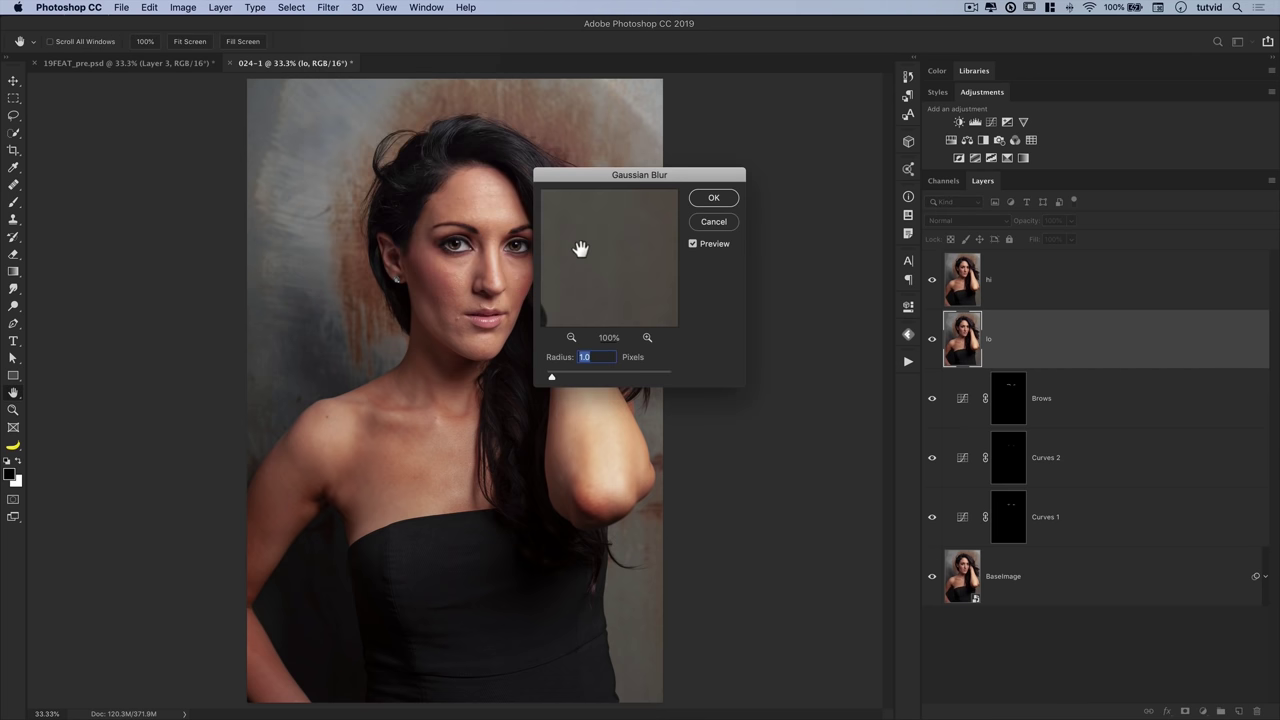
pyautogui.moveTo(591, 226)
pyautogui.mouseDown()
pyautogui.moveTo(609, 243)
pyautogui.moveTo(603, 213)
pyautogui.mouseUp()
pyautogui.click(461, 250)
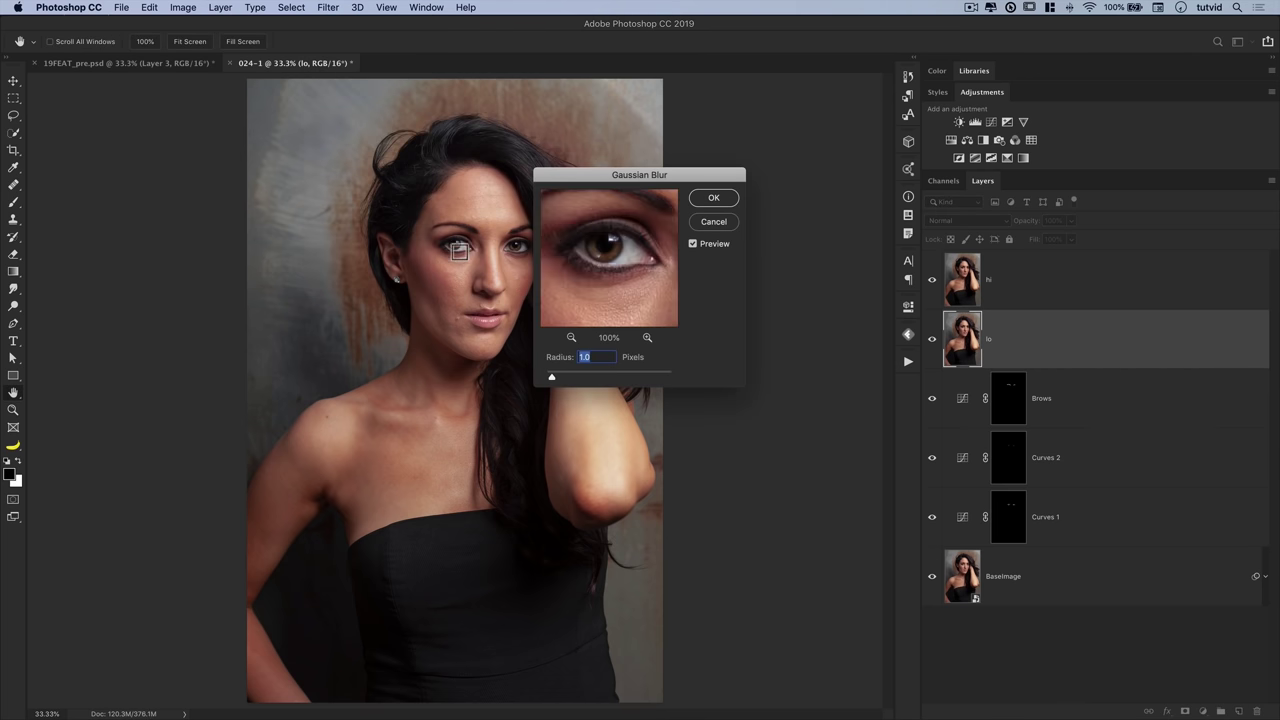
pyautogui.click(460, 287)
pyautogui.write('8')
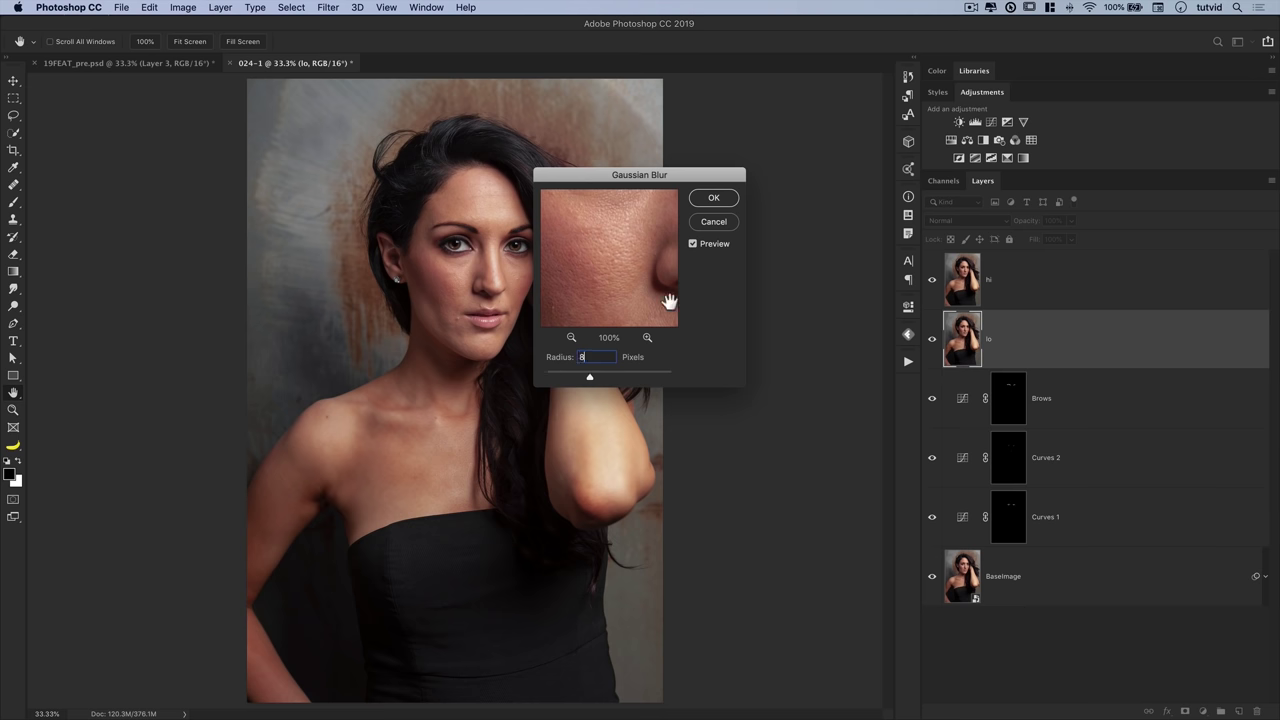
pyautogui.doubleClick(585, 358)
pyautogui.write('6')
pyautogui.click(714, 199)
pyautogui.click(1032, 285)
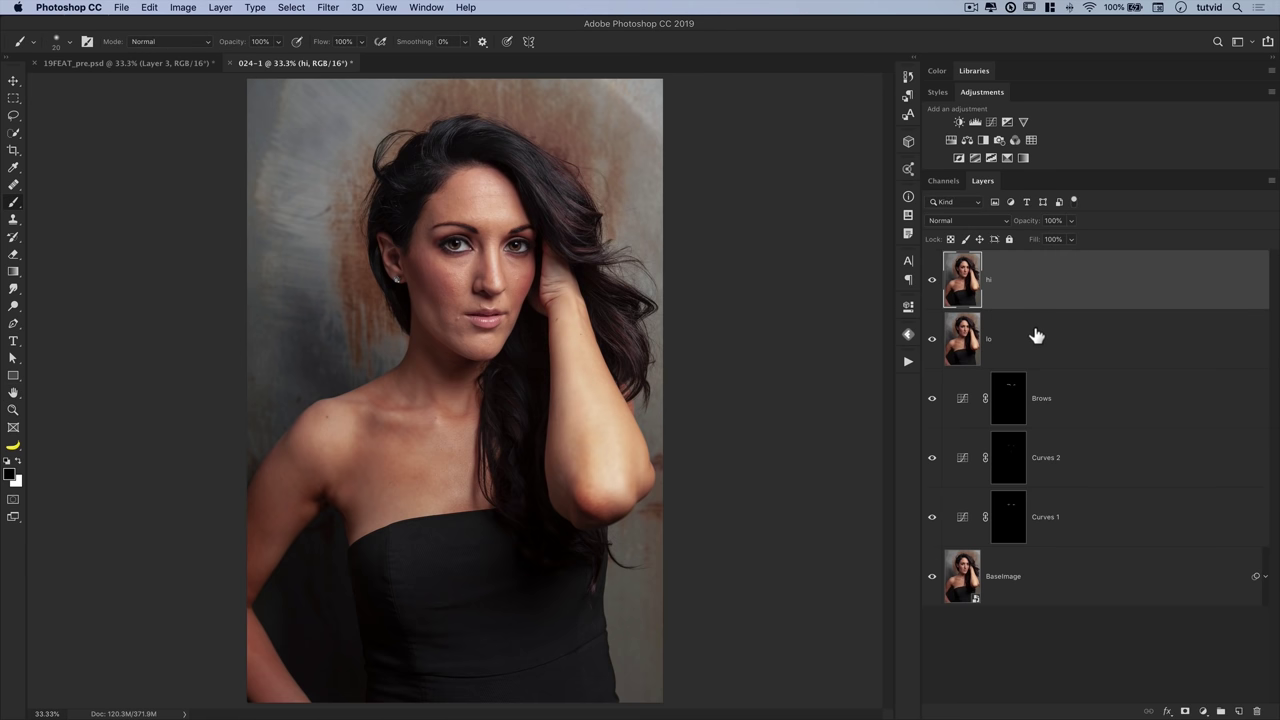
# - Apply Image onto hi from the lo layer with Invert, Add blending, Scale 2, Offset 0
pyautogui.click(183, 7)
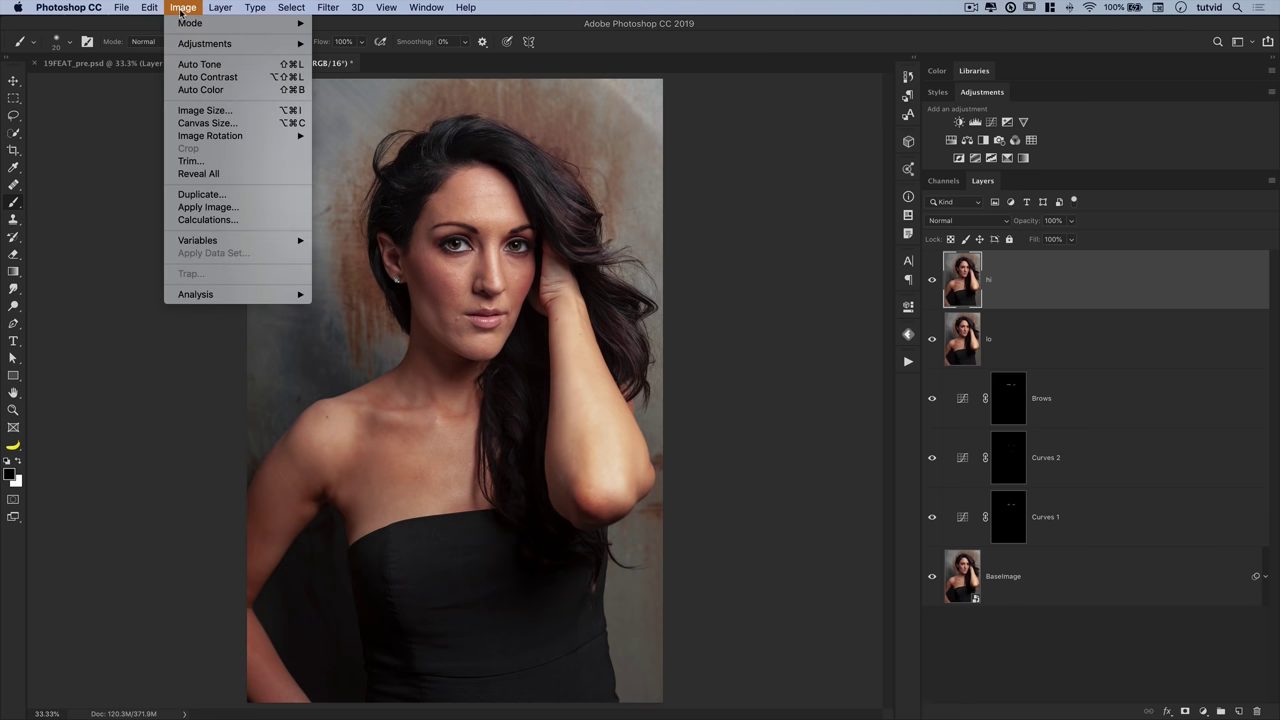
pyautogui.click(232, 207)
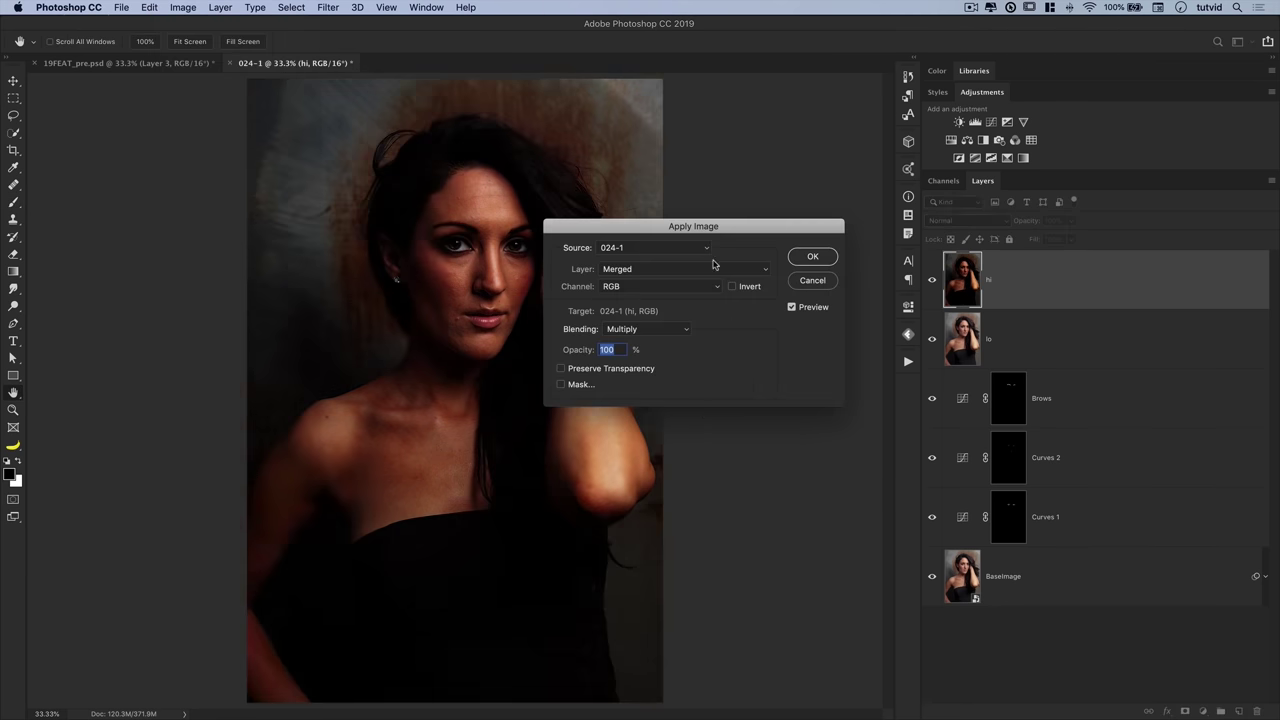
pyautogui.click(647, 271)
pyautogui.click(610, 298)
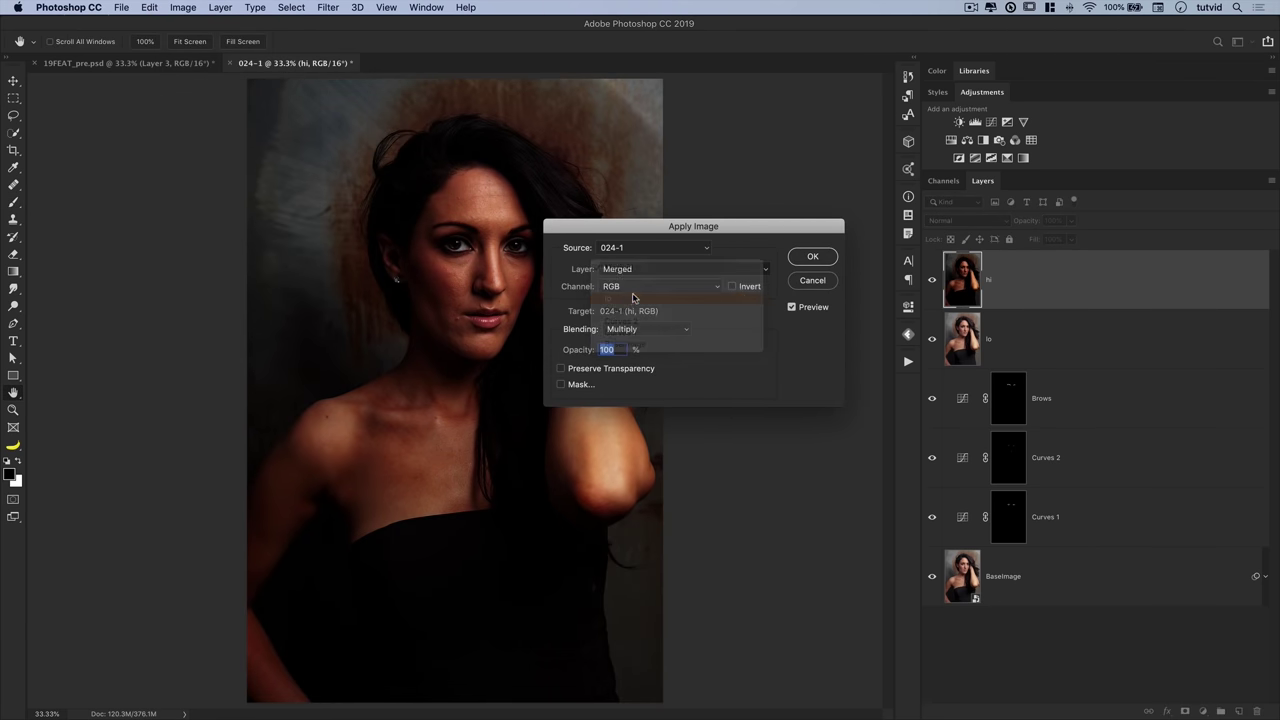
pyautogui.click(738, 286)
pyautogui.click(655, 329)
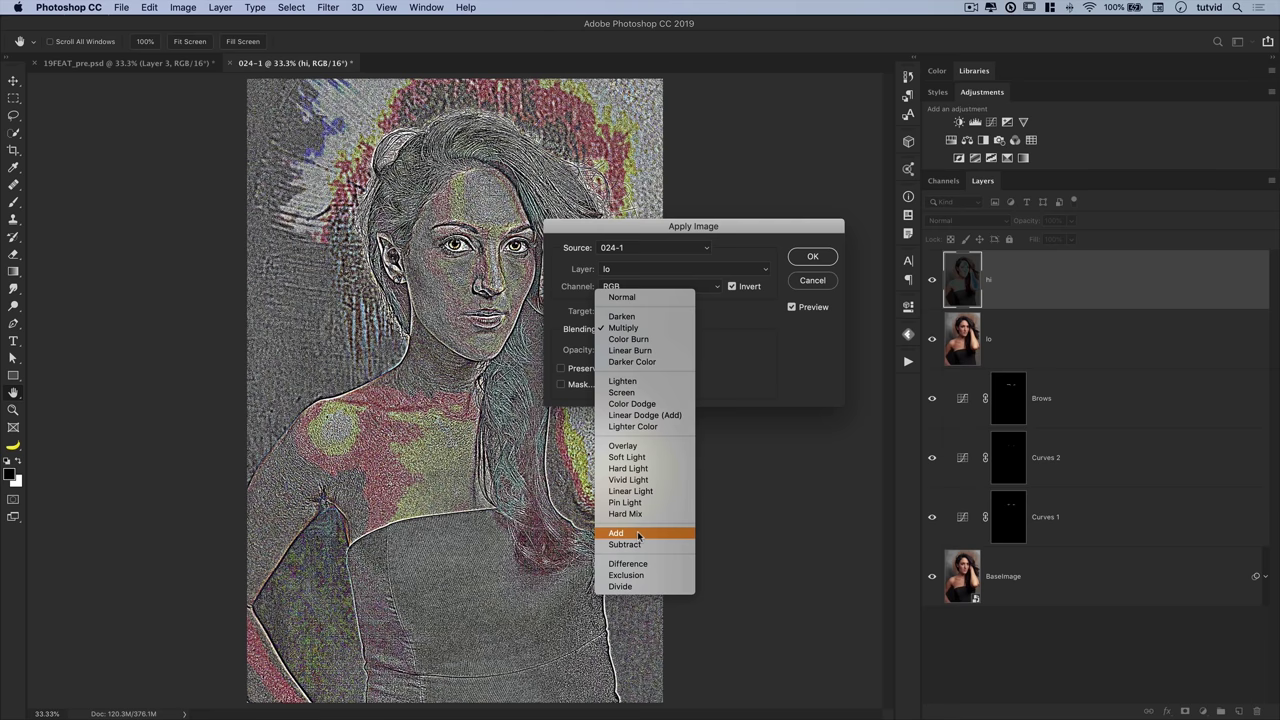
pyautogui.click(618, 533)
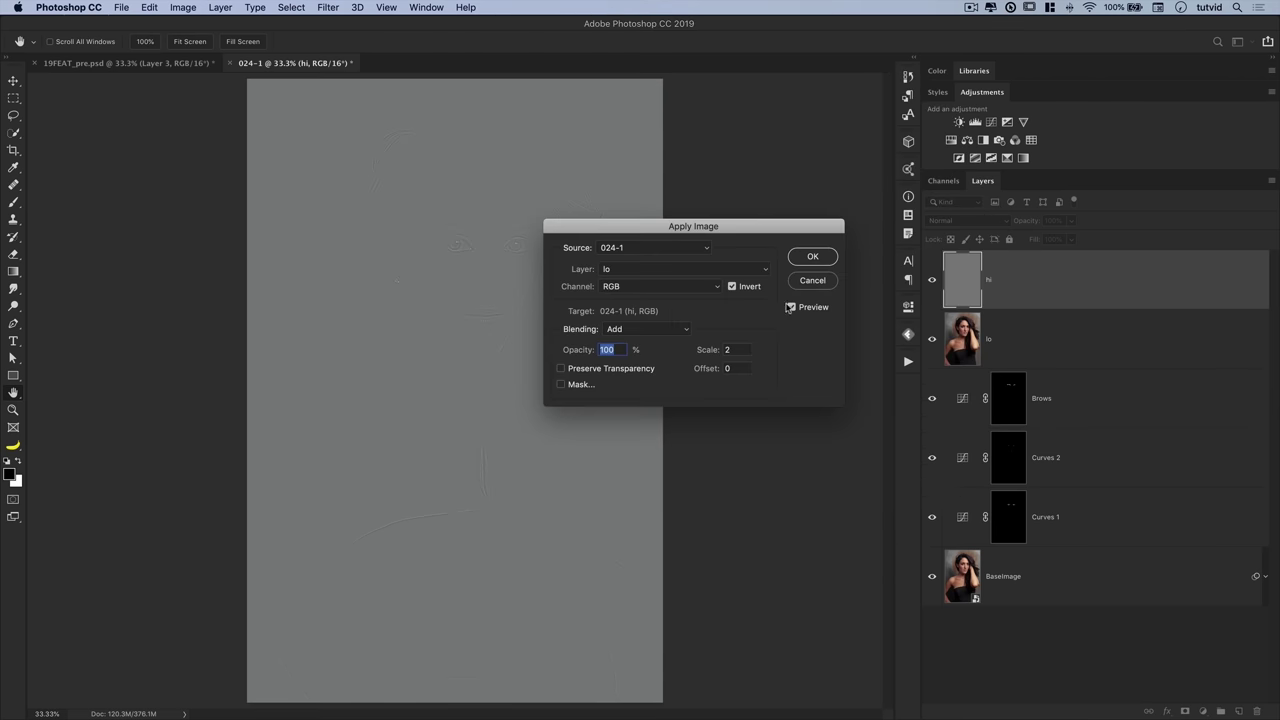
pyautogui.click(813, 258)
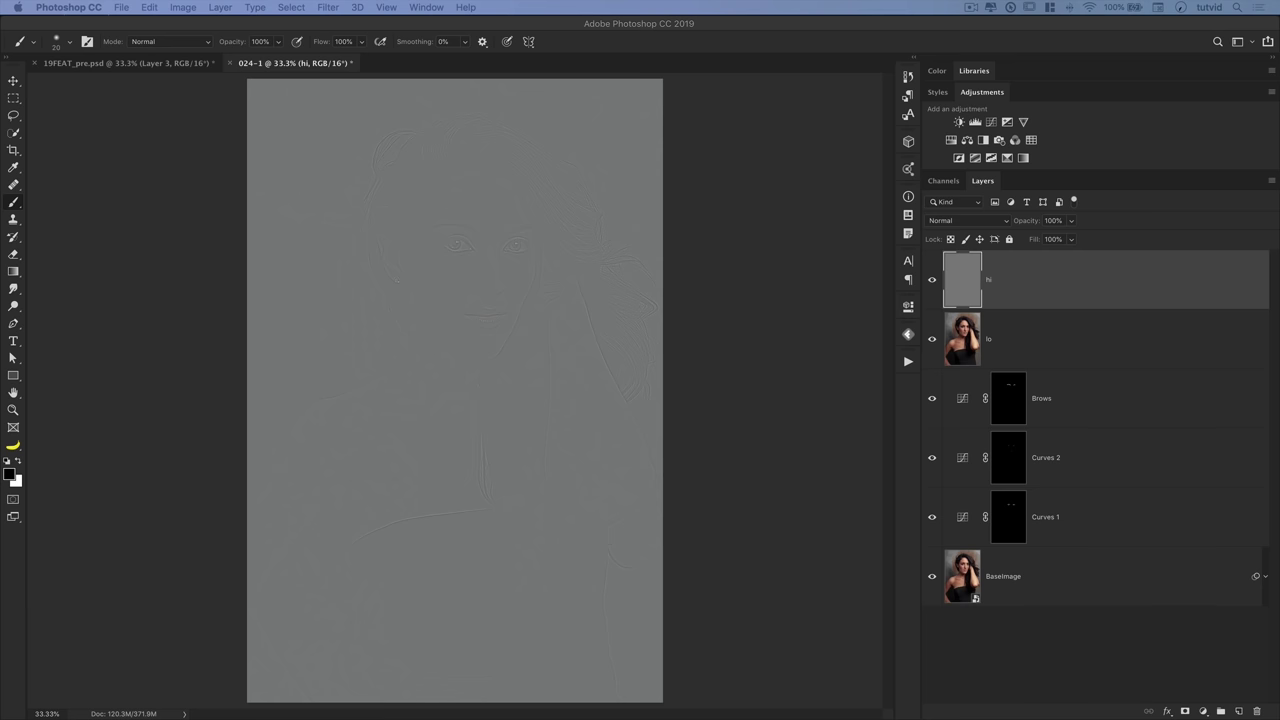
pyautogui.click(968, 220)
pyautogui.click(966, 338)
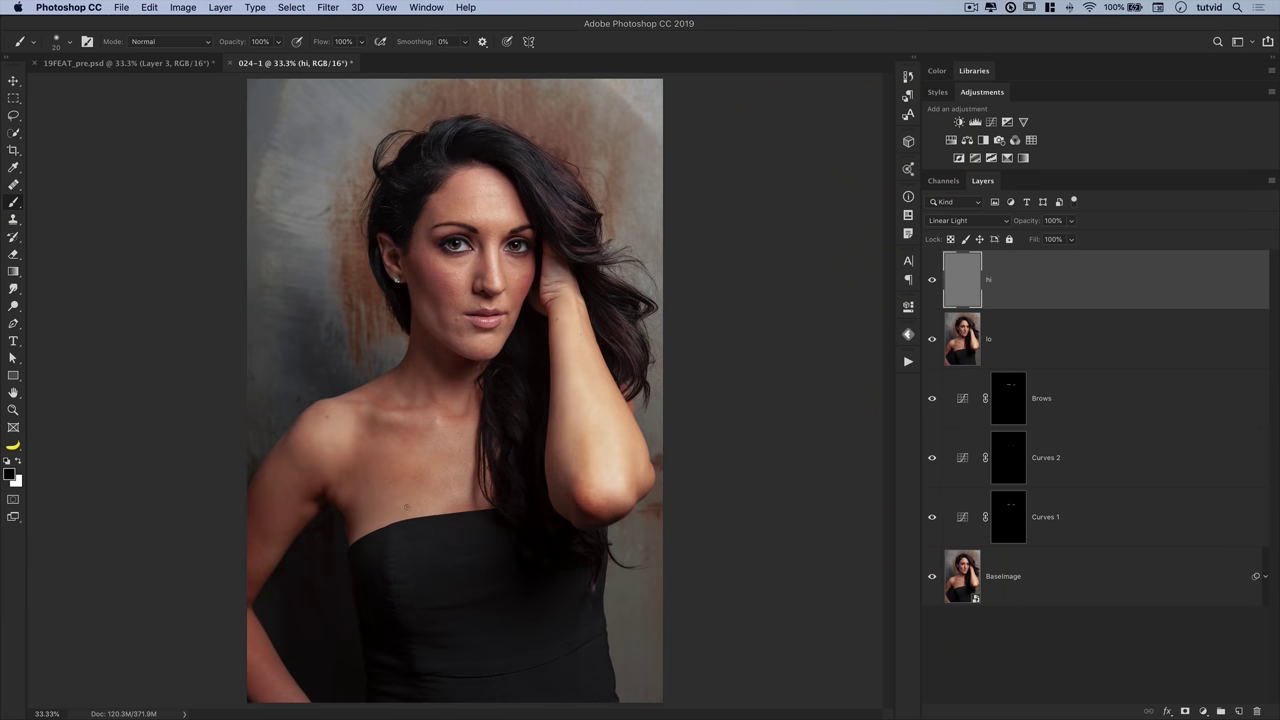
pyautogui.hotkey('ctrl', '+')
pyautogui.rightClick(276, 340)
pyautogui.press('Escape')
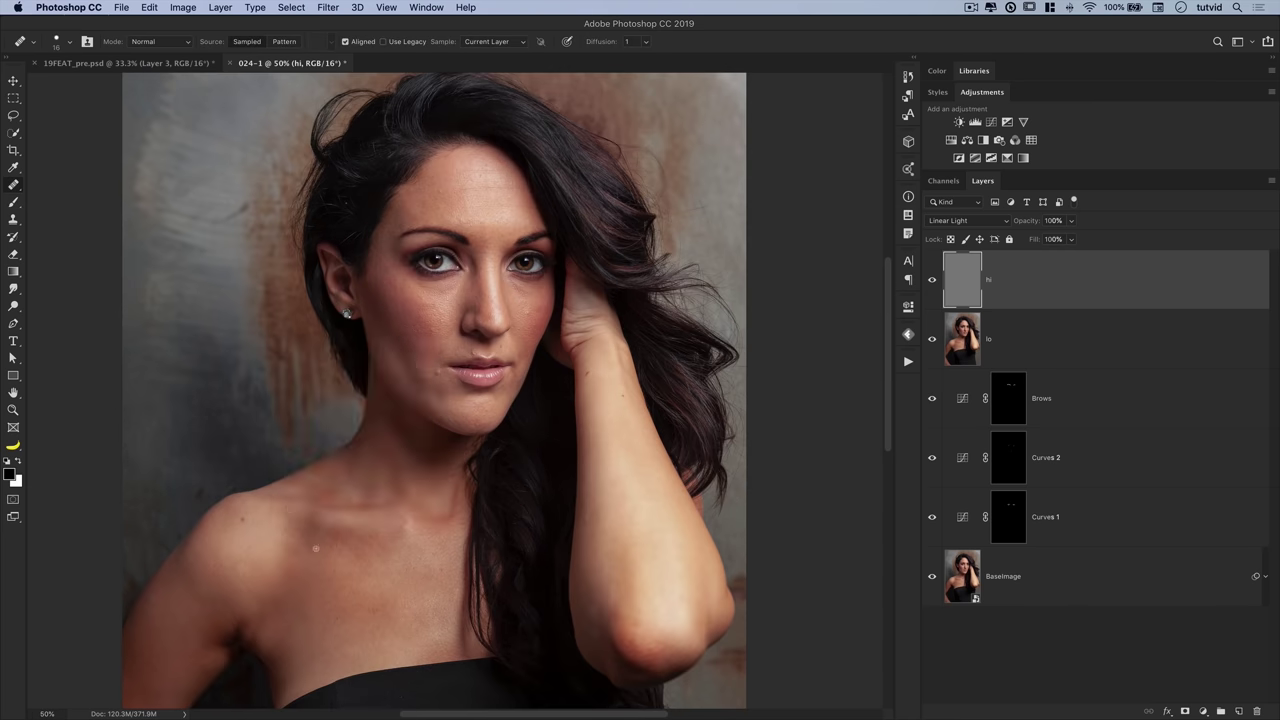
pyautogui.hotkey('ctrl', '+')
pyautogui.hotkey('ctrl', '+')
pyautogui.hotkey('ctrl', '+')
pyautogui.press('j')
pyautogui.hscroll(5, 571, 371)
pyautogui.scroll(-3, 571, 371)
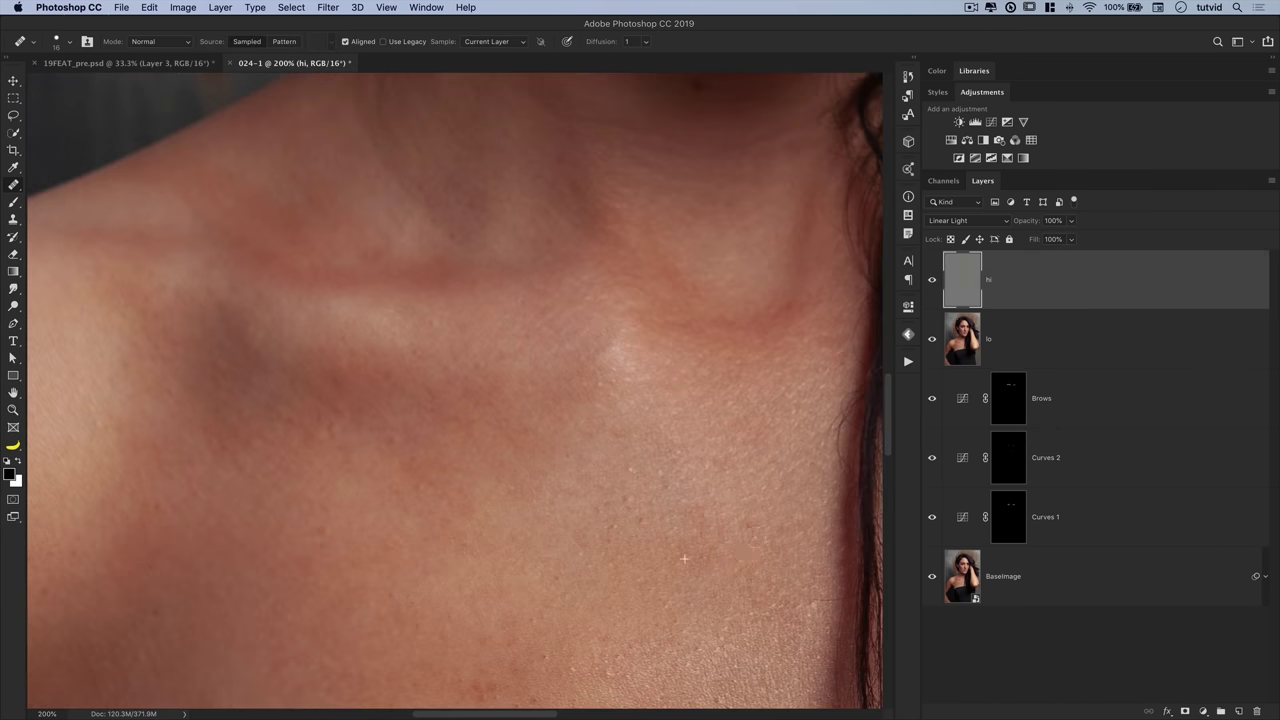
pyautogui.scroll(-3, 234, 371)
pyautogui.scroll(10, 486, 486)
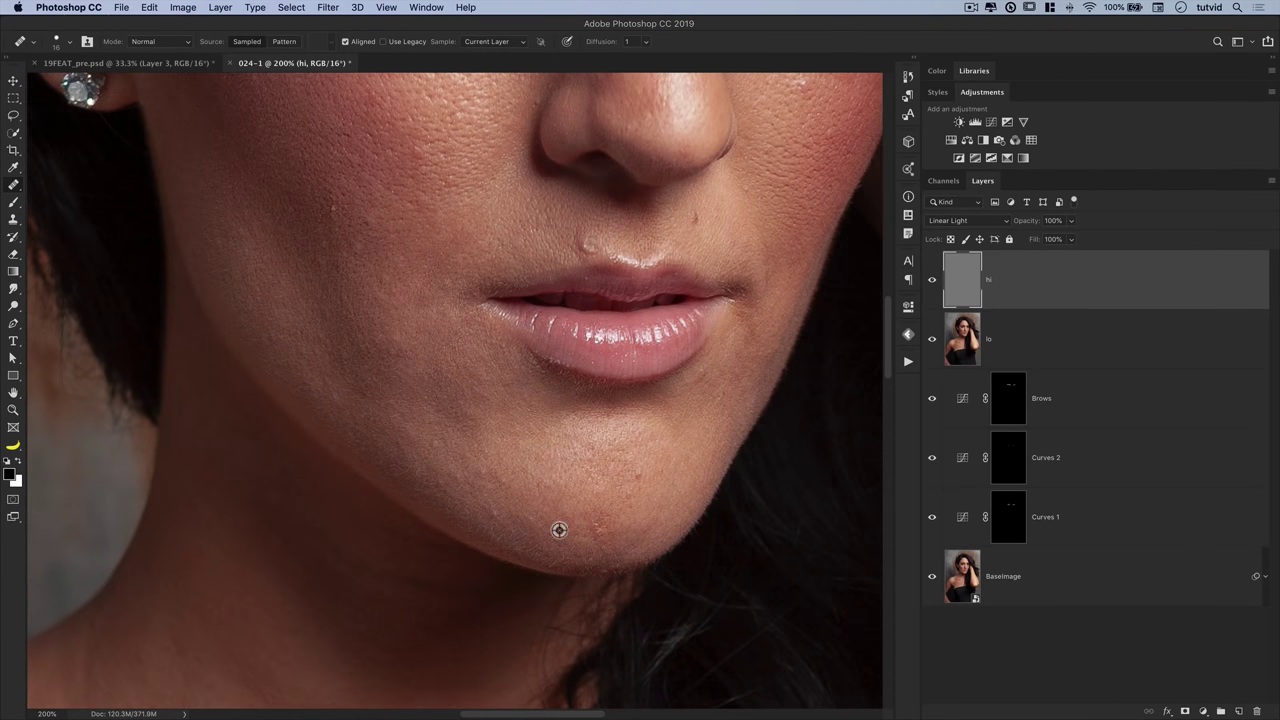
pyautogui.scroll(5, 588, 536)
pyautogui.hscroll(-2, 588, 536)
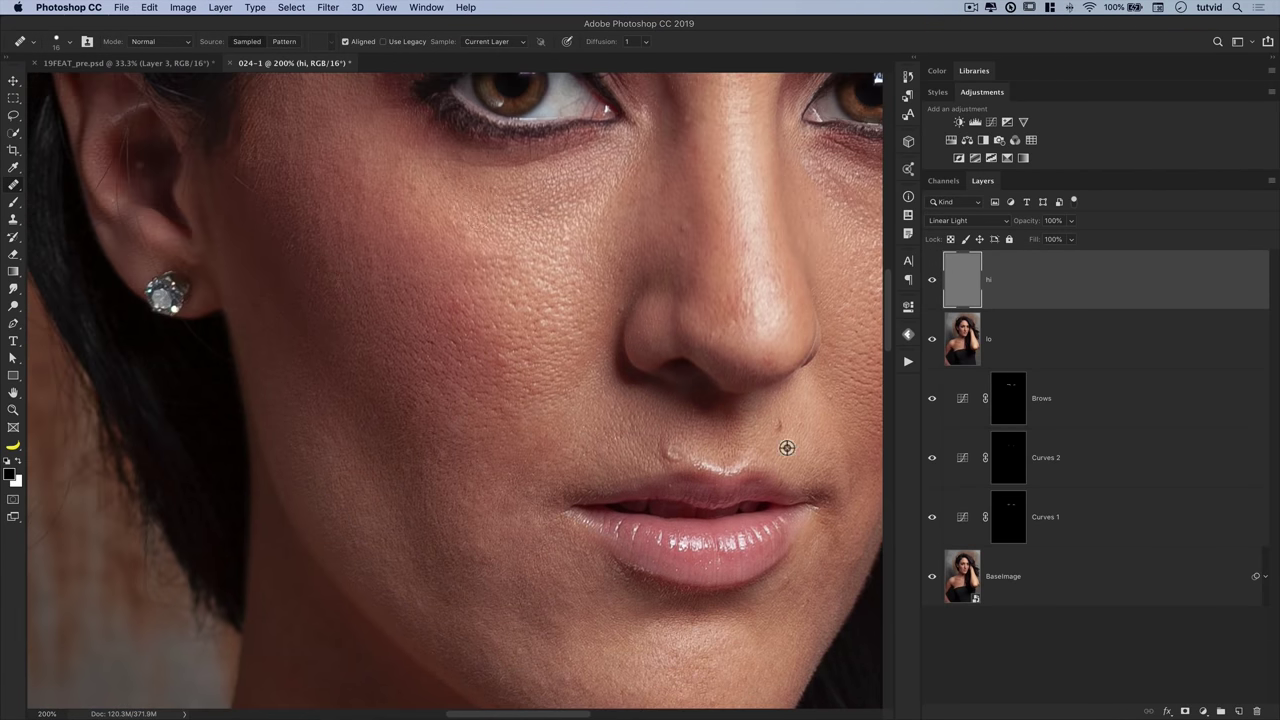
pyautogui.click(988, 360)
pyautogui.press('s')
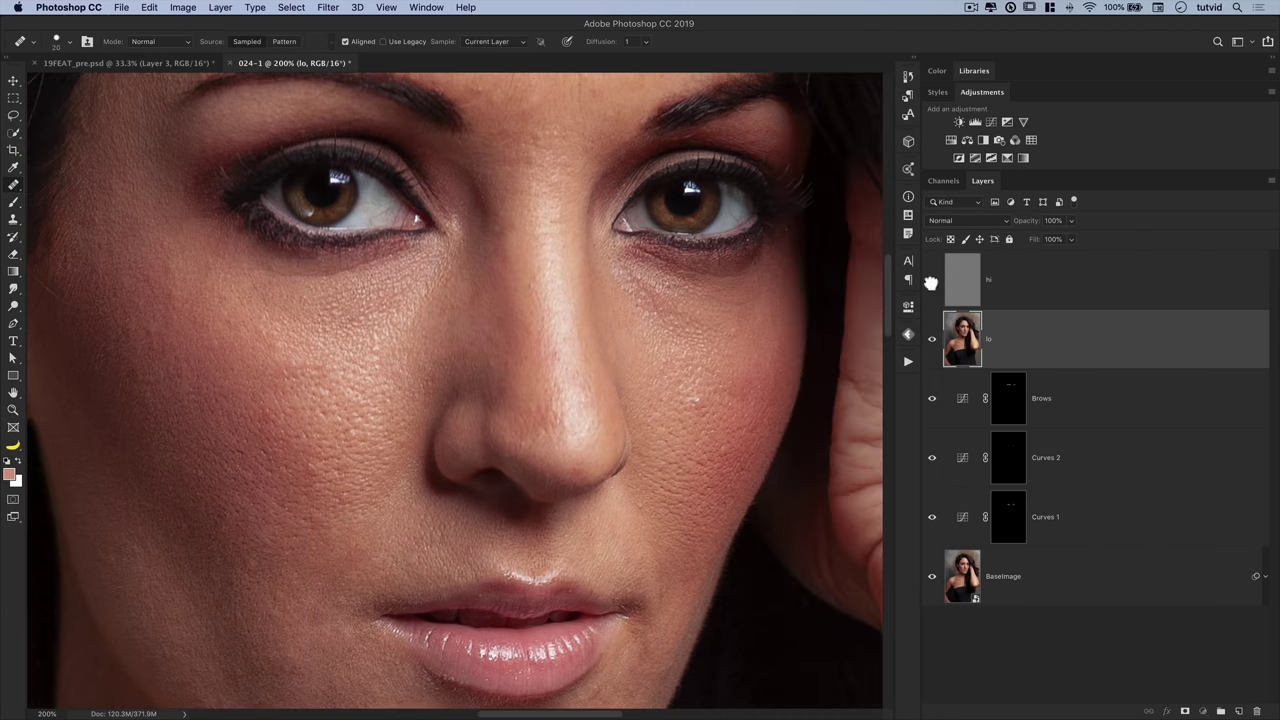
# - Heal the blemishes around the cheek and ear on the hi layer
pyautogui.click(962, 280)
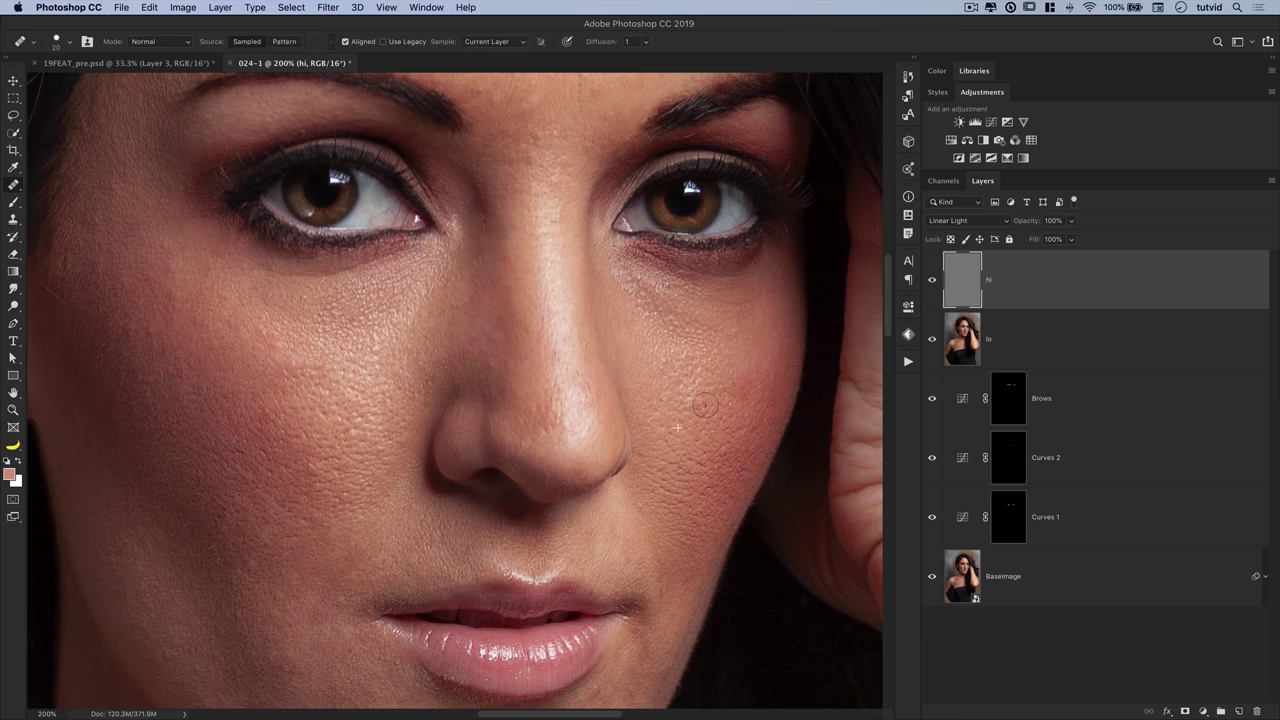
pyautogui.moveTo(705, 405); pyautogui.dragTo(370, 632)
pyautogui.scroll(5, 458, 379)
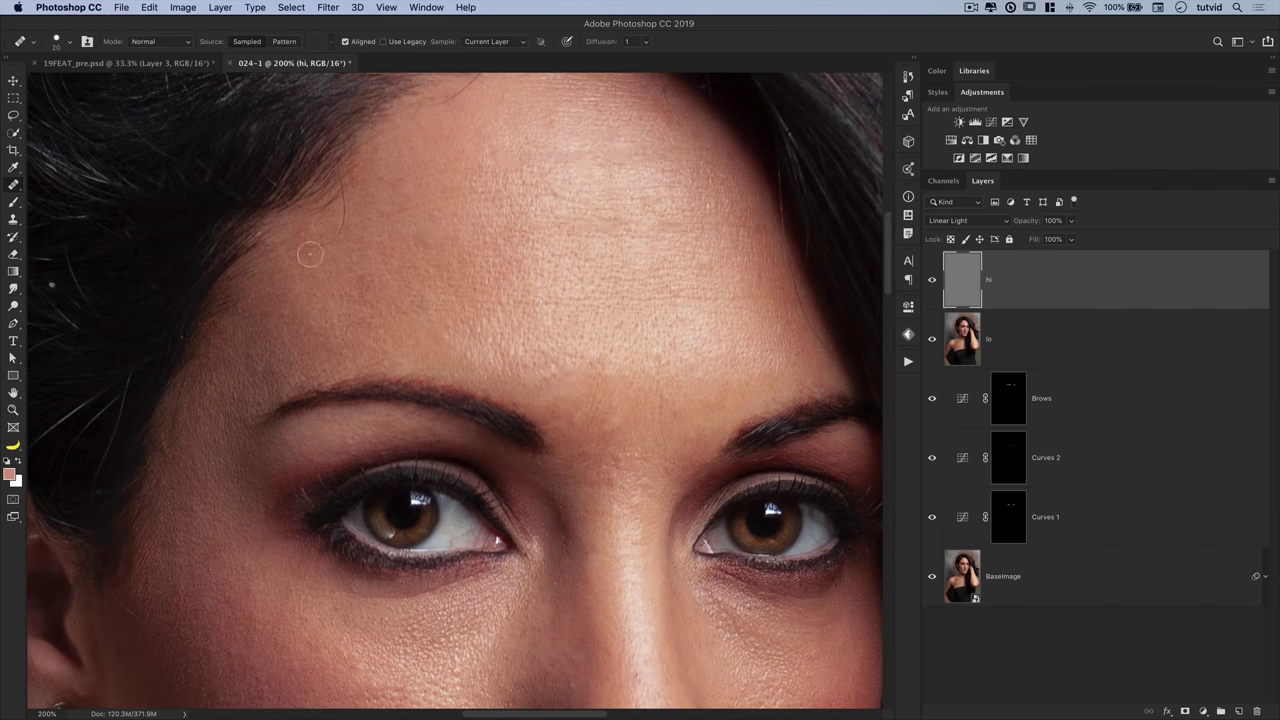
pyautogui.scroll(3, 456, 209)
pyautogui.scroll(-10, 570, 543)
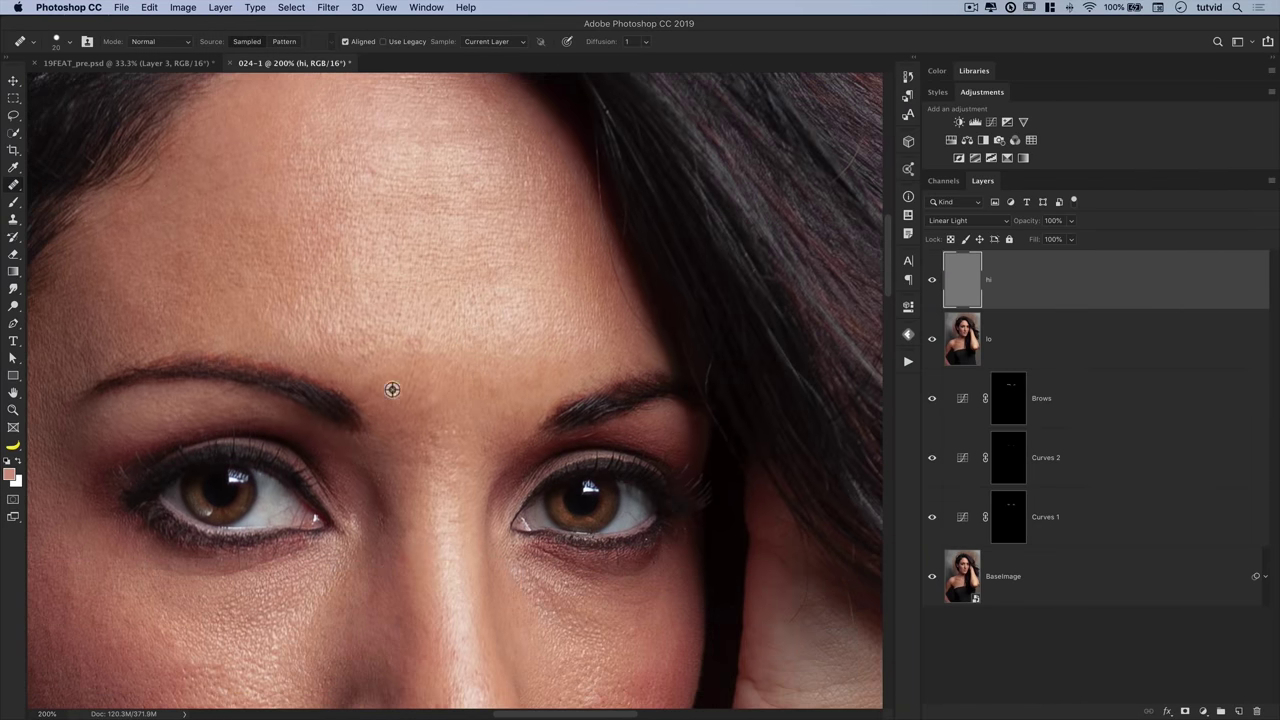
pyautogui.hscroll(5, 517, 313)
pyautogui.scroll(-3, 517, 313)
pyautogui.scroll(-10, 677, 557)
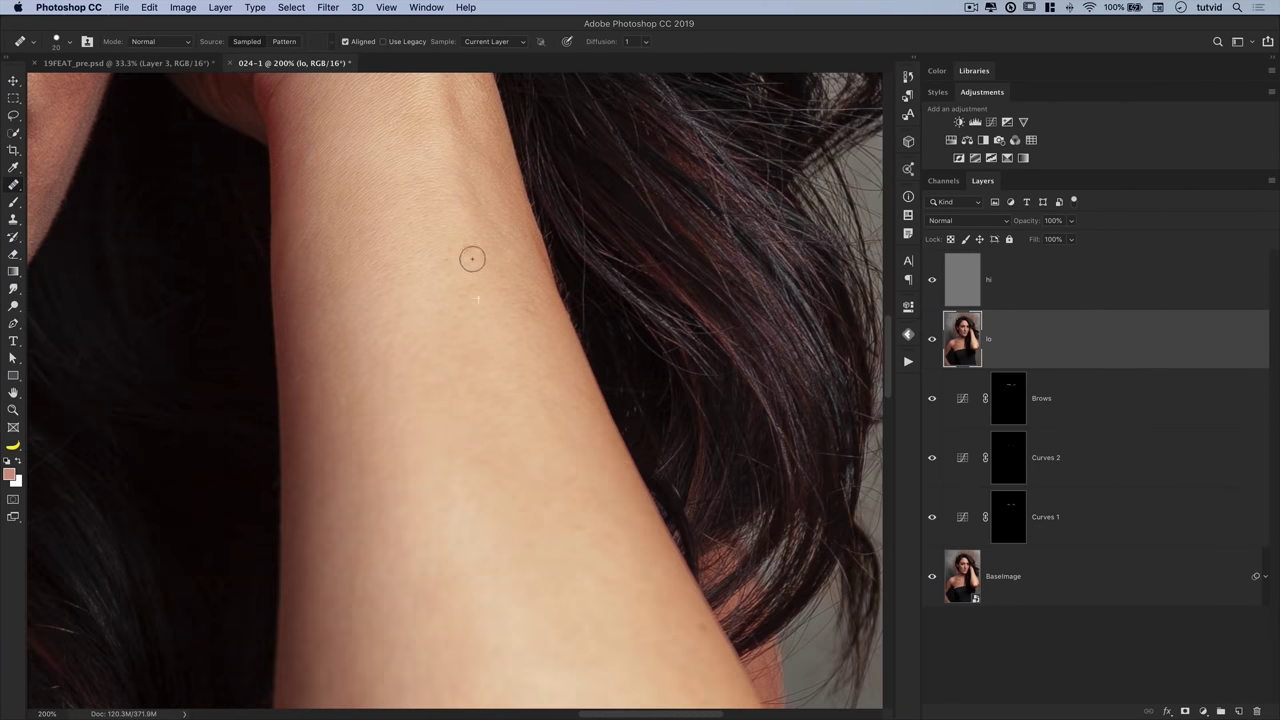
pyautogui.scroll(15, 209, 486)
pyautogui.hscroll(-6, 209, 486)
pyautogui.scroll(5, 466, 514)
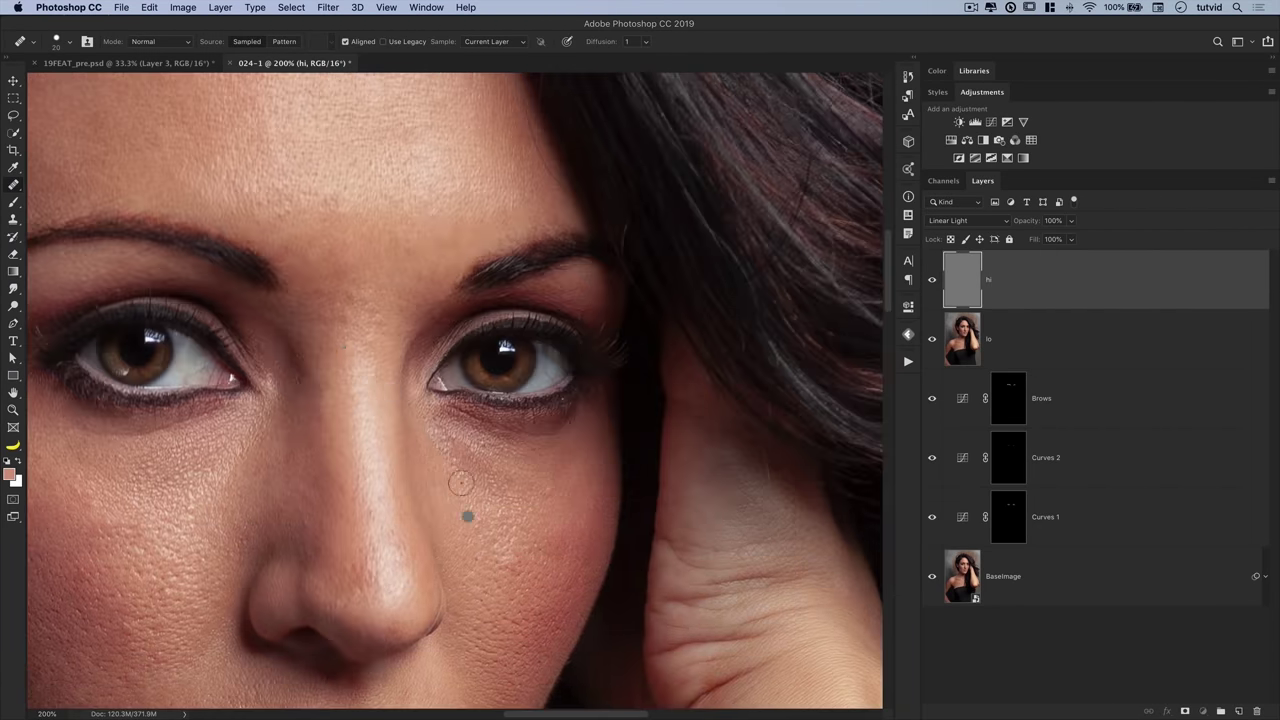
pyautogui.scroll(-3, 466, 514)
pyautogui.scroll(4, 723, 393)
# - On lo, load a 10% opacity brush sized 200 with a skin tone sampled from the forehead
pyautogui.hotkey('alt', '[')
pyautogui.scroll(-6, 723, 393)
pyautogui.scroll(1, 514, 386)
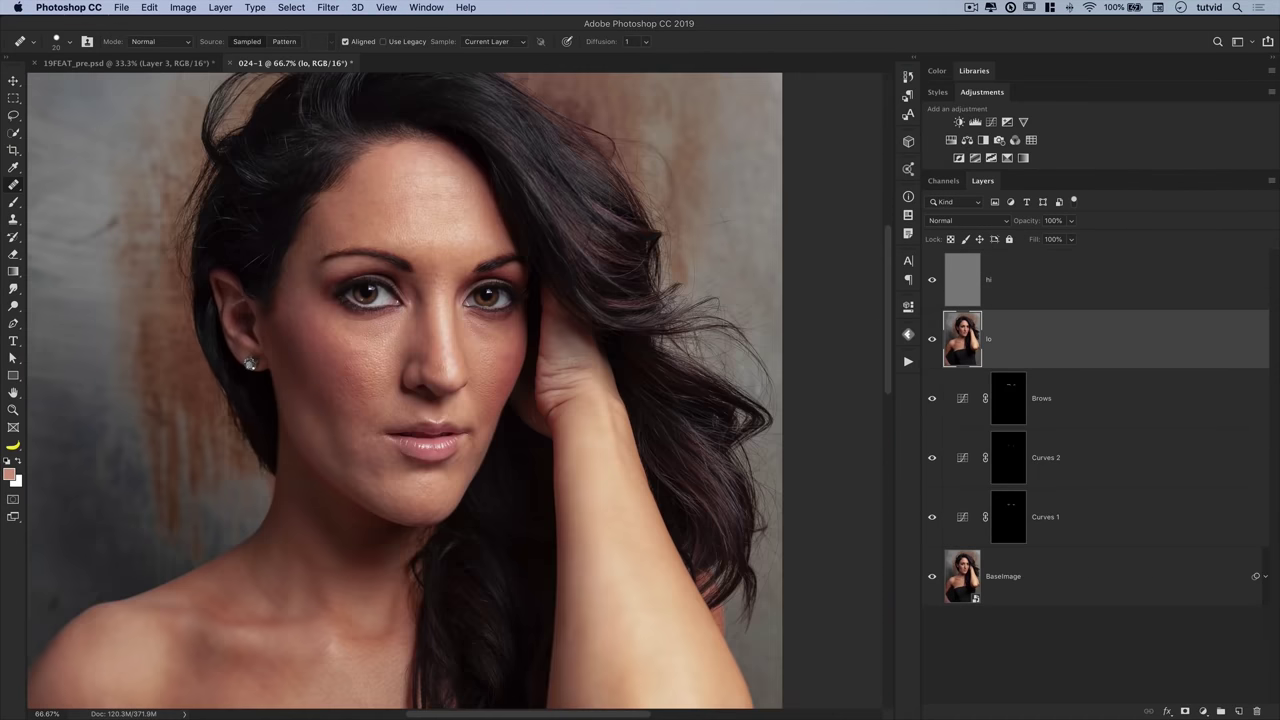
pyautogui.press('b')
pyautogui.keyDown('alt'); pyautogui.click(392, 416); pyautogui.keyUp('alt')
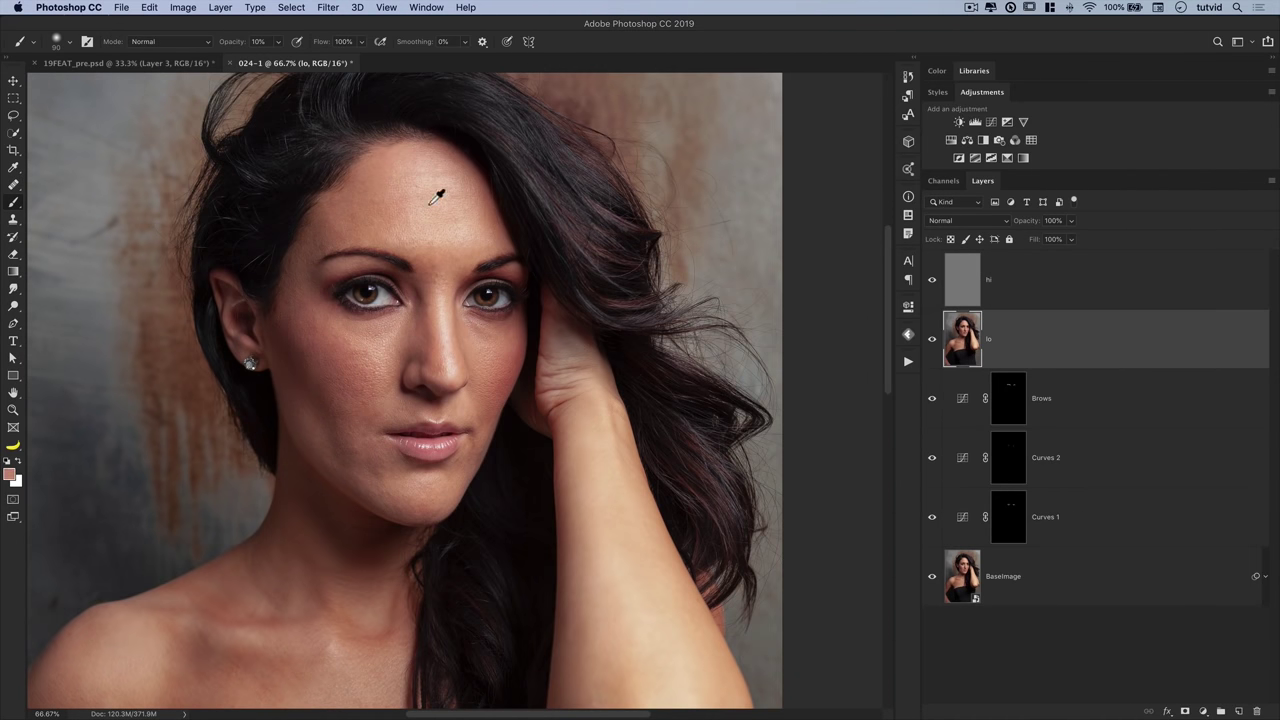
pyautogui.press(']')
pyautogui.press(']')
pyautogui.press(']')
pyautogui.press(']')
pyautogui.press(']')
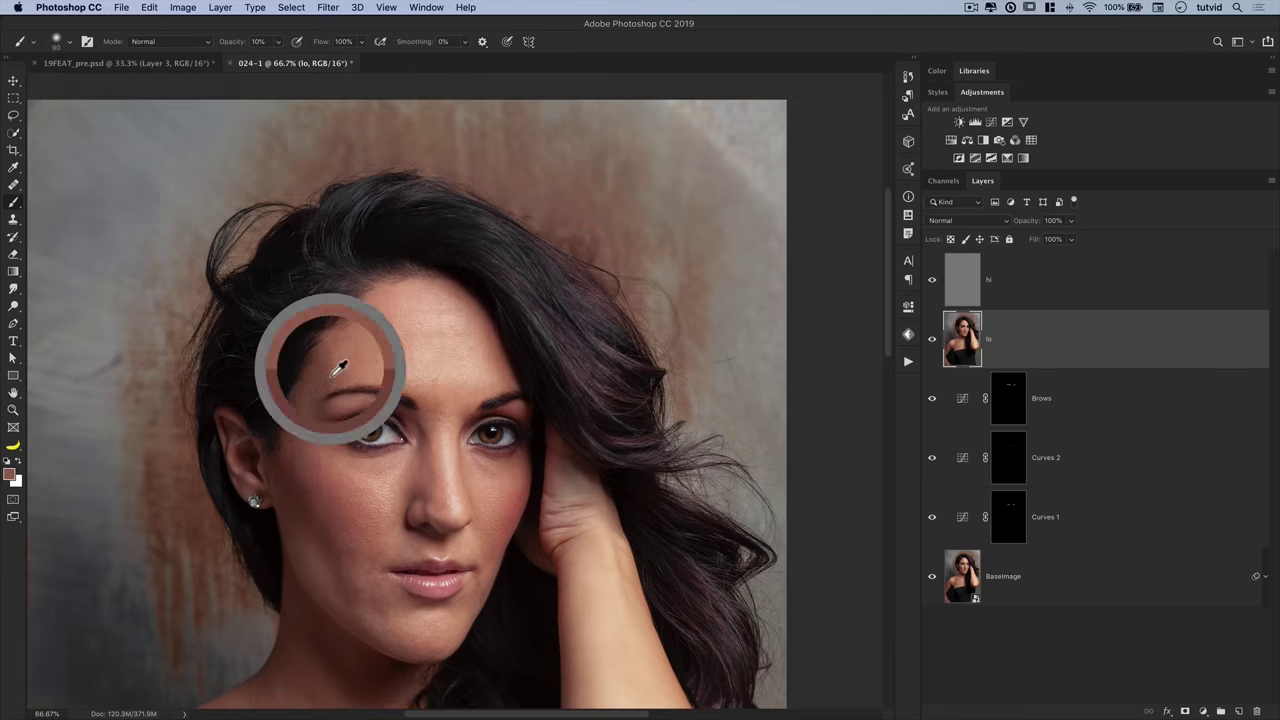
pyautogui.scroll(-5, 343, 343)
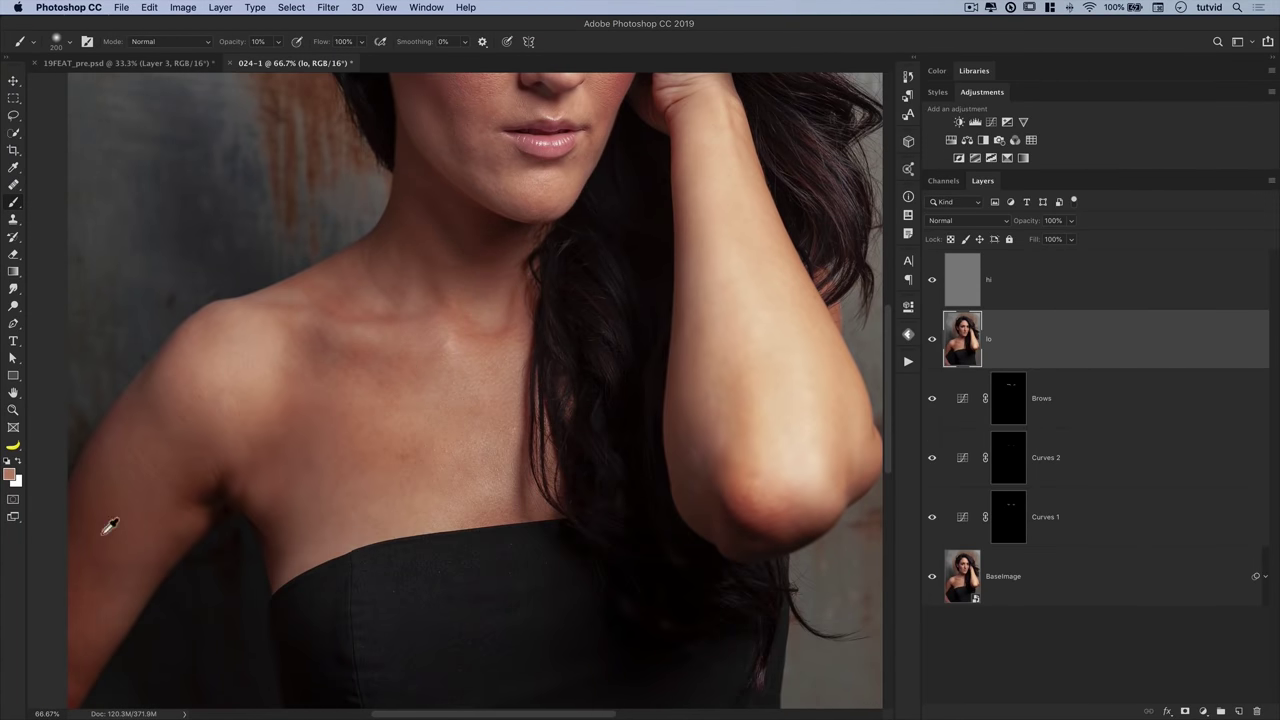
pyautogui.press('super+0')
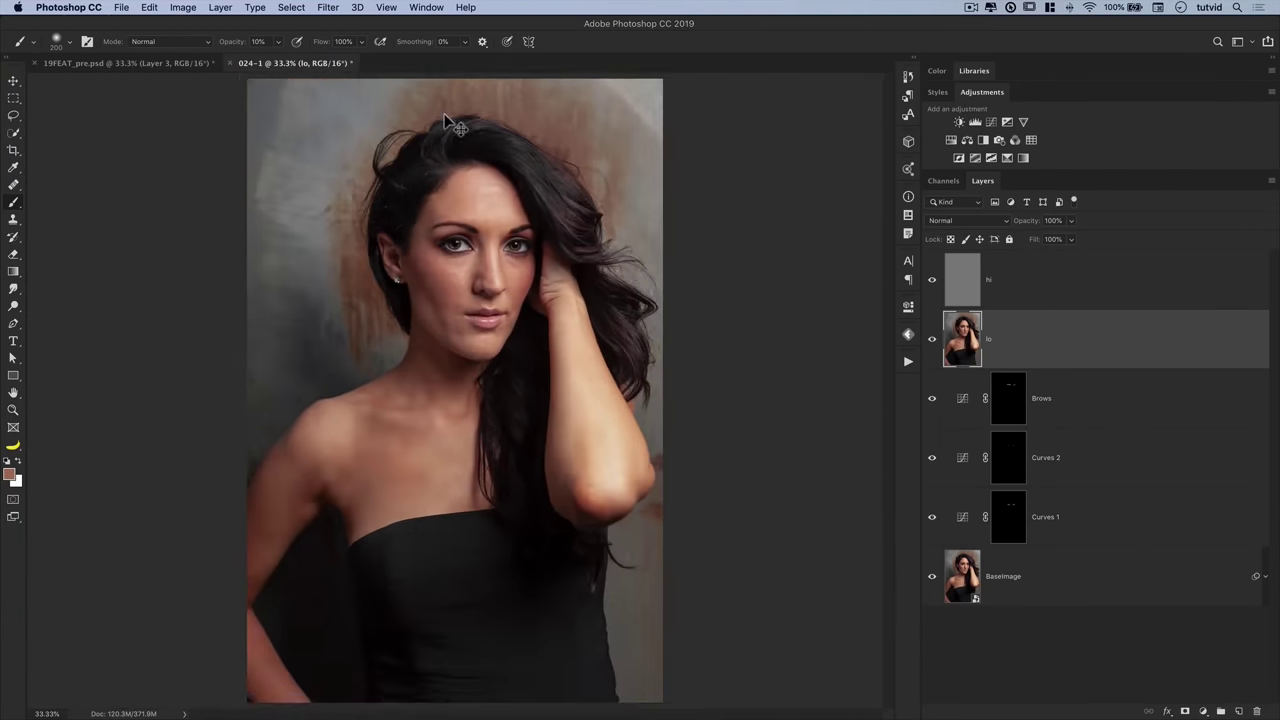
pyautogui.press('z')
pyautogui.click(769, 281)
pyautogui.hotkey('alt', ']')
# - Sample a background colour and desaturate it into a grey foreground colour
pyautogui.click(769, 281)
pyautogui.click(16, 204)
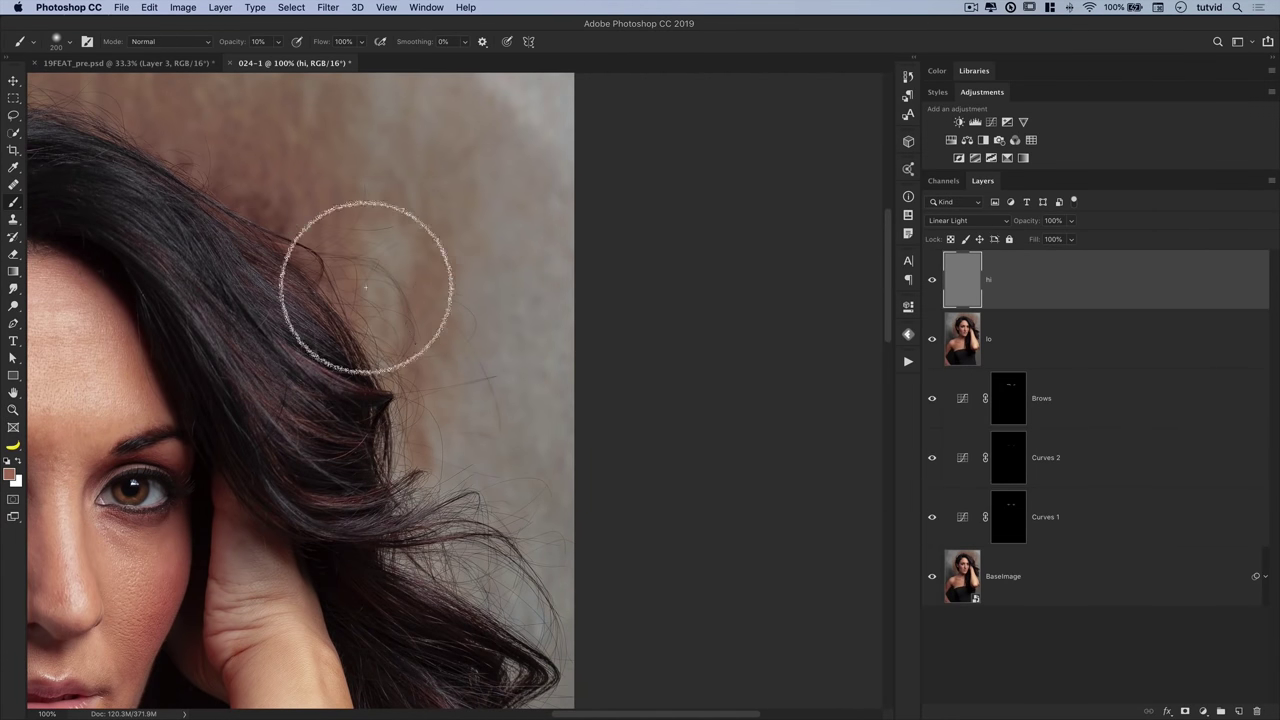
pyautogui.press('i')
pyautogui.click(477, 255)
pyautogui.click(10, 474)
pyautogui.moveTo(716, 436); pyautogui.dragTo(465, 164)
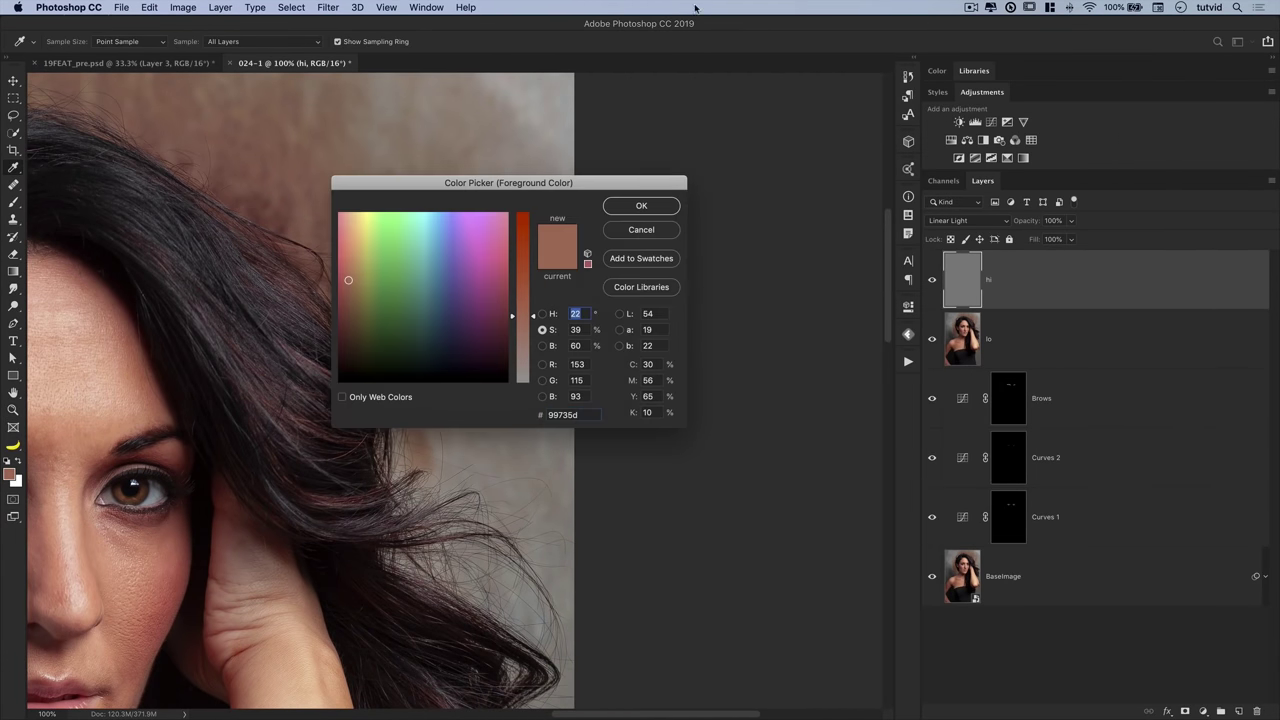
pyautogui.moveTo(521, 311); pyautogui.dragTo(521, 378)
pyautogui.click(639, 201)
pyautogui.press('b')
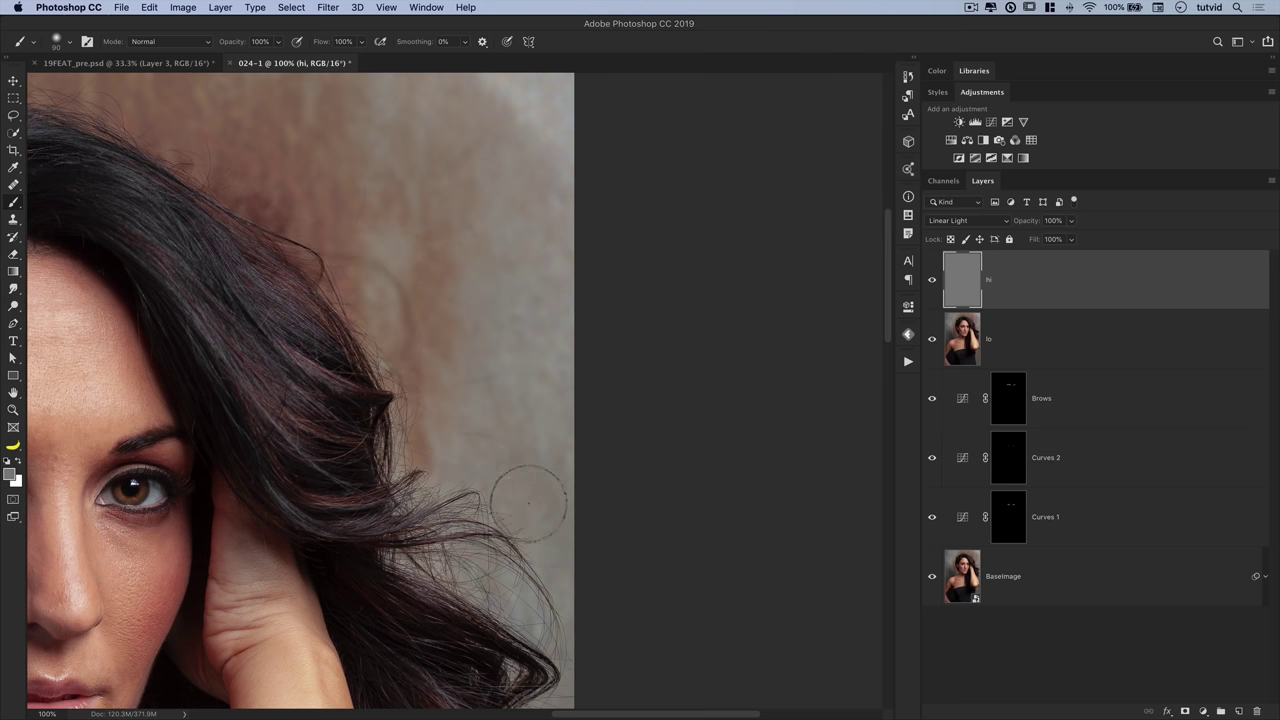
# - Clone clean background over the stray hair strand near the shoulder on the lo layer
pyautogui.scroll(5, 604, 410)
pyautogui.hscroll(-5, 604, 410)
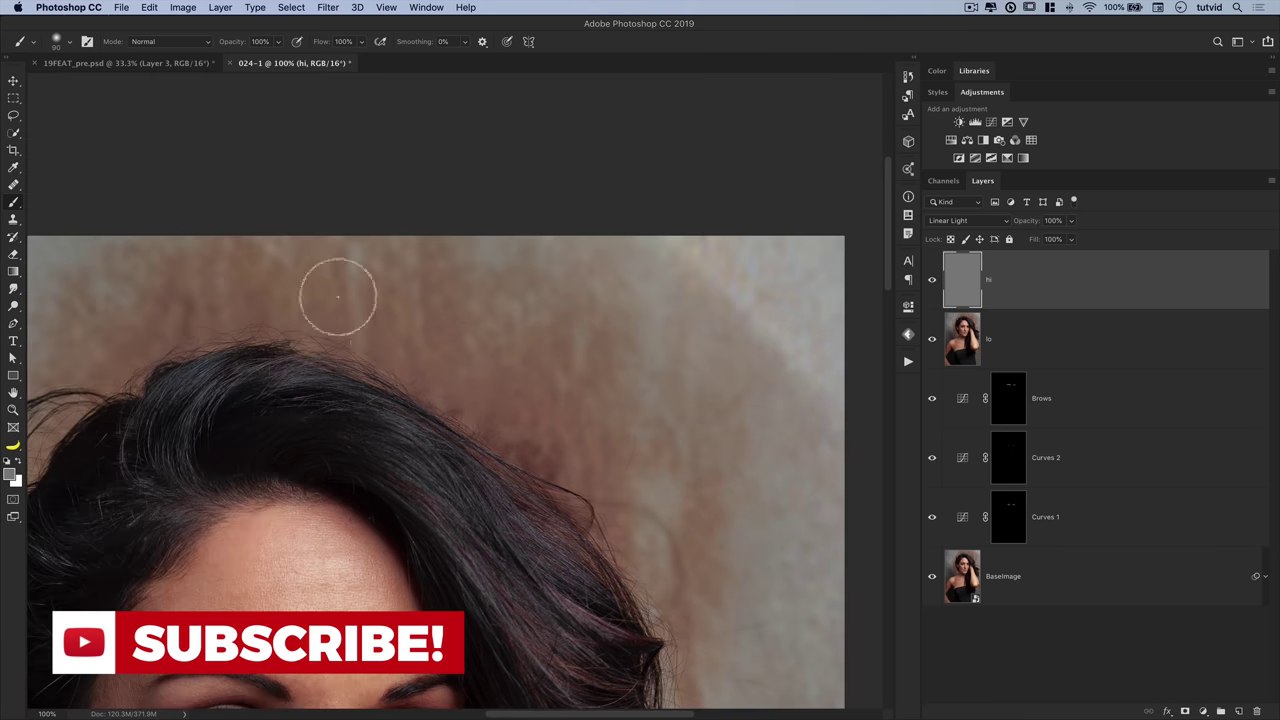
pyautogui.hscroll(-8, 269, 320)
pyautogui.scroll(-2, 269, 320)
pyautogui.scroll(-3, 357, 429)
pyautogui.hscroll(-2, 357, 429)
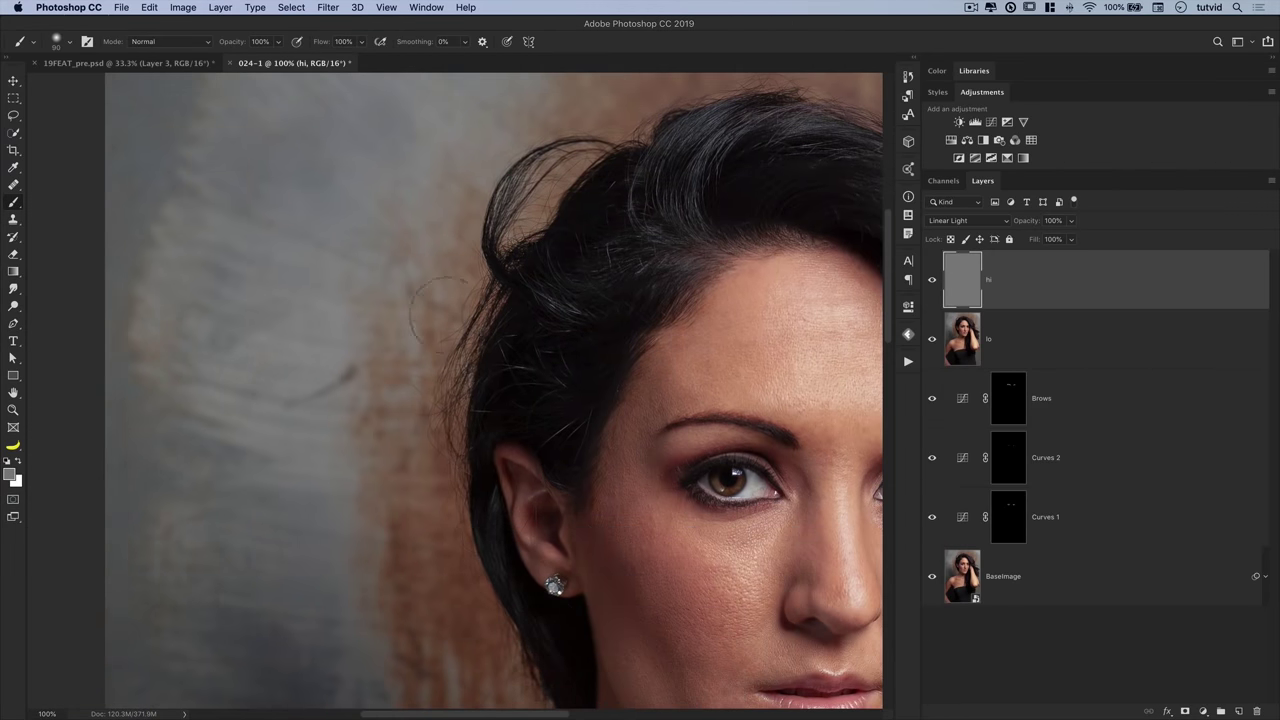
pyautogui.scroll(-10, 471, 609)
pyautogui.hscroll(6, 471, 609)
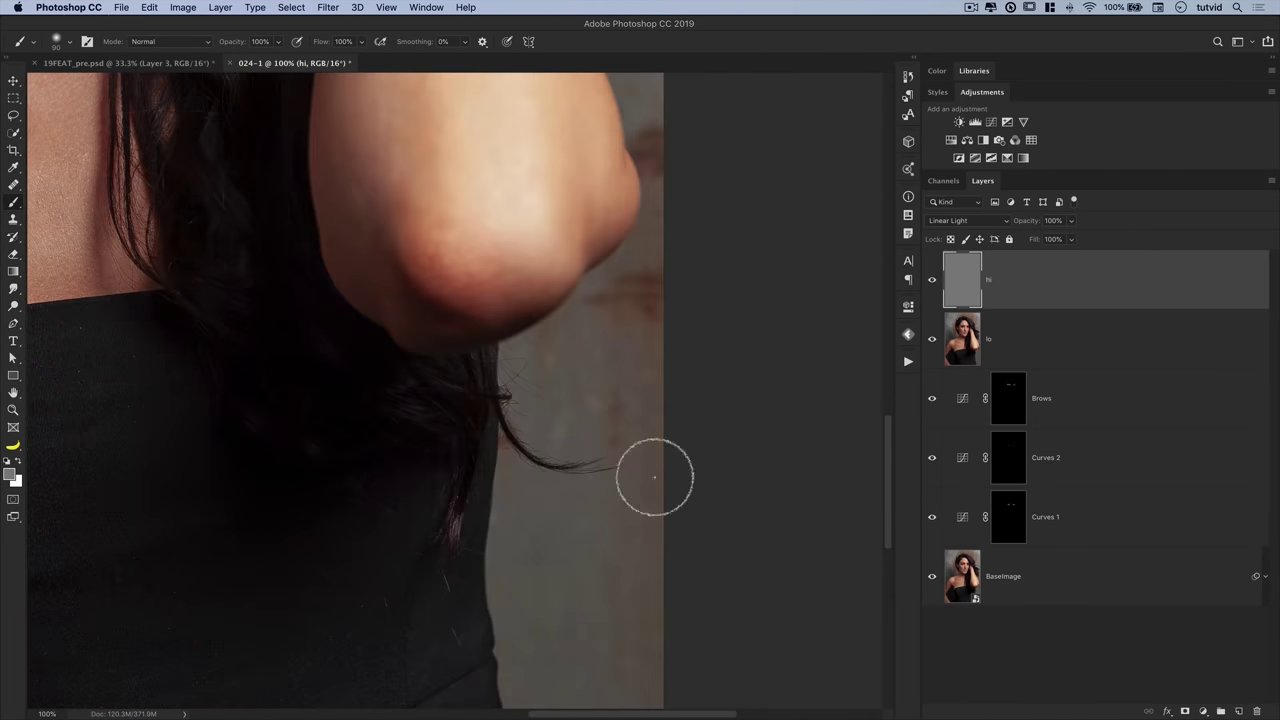
pyautogui.click(963, 355)
pyautogui.press('s')
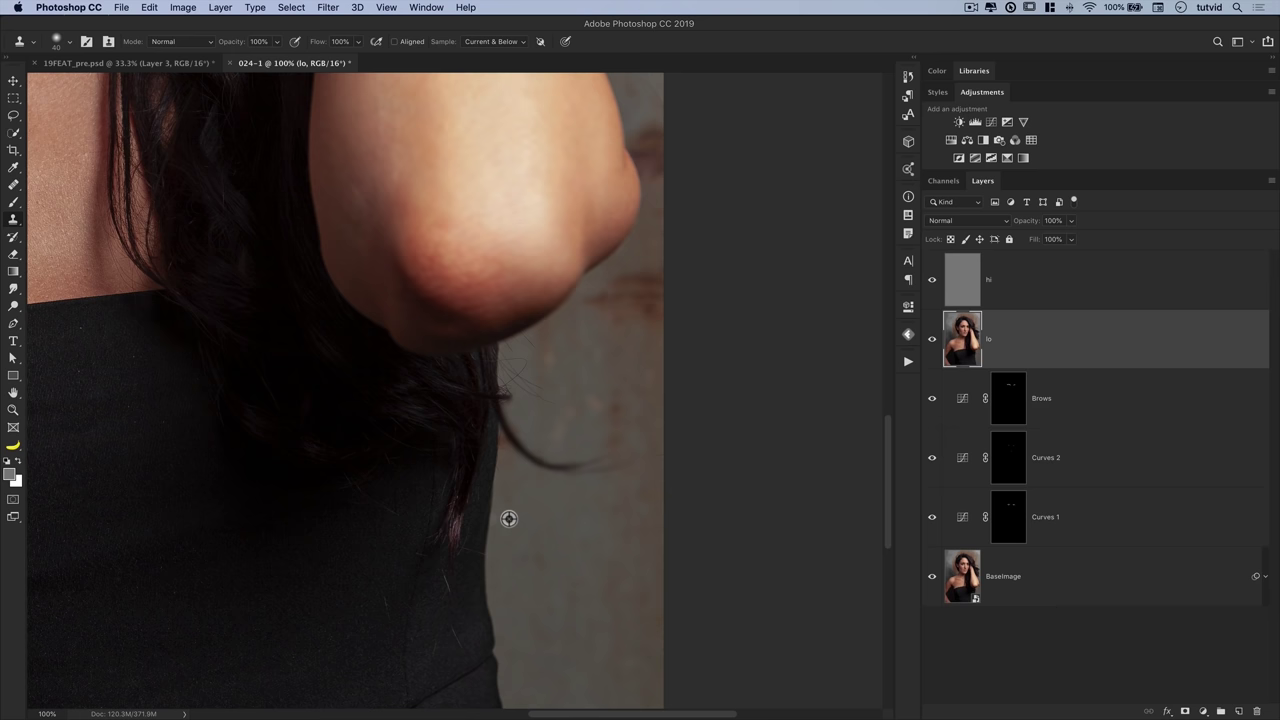
pyautogui.keyDown('alt'); pyautogui.click(510, 519); pyautogui.keyUp('alt')
pyautogui.moveTo(522, 405)
pyautogui.mouseDown()
pyautogui.moveTo(573, 459)
pyautogui.moveTo(552, 475)
pyautogui.moveTo(514, 445)
pyautogui.moveTo(521, 354)
pyautogui.moveTo(542, 400)
pyautogui.moveTo(516, 370)
pyautogui.mouseUp()
# - Reactivate the hi layer, fit the image in the window, and add an empty layer above it
pyautogui.hotkey('alt', ']')
pyautogui.press('b')
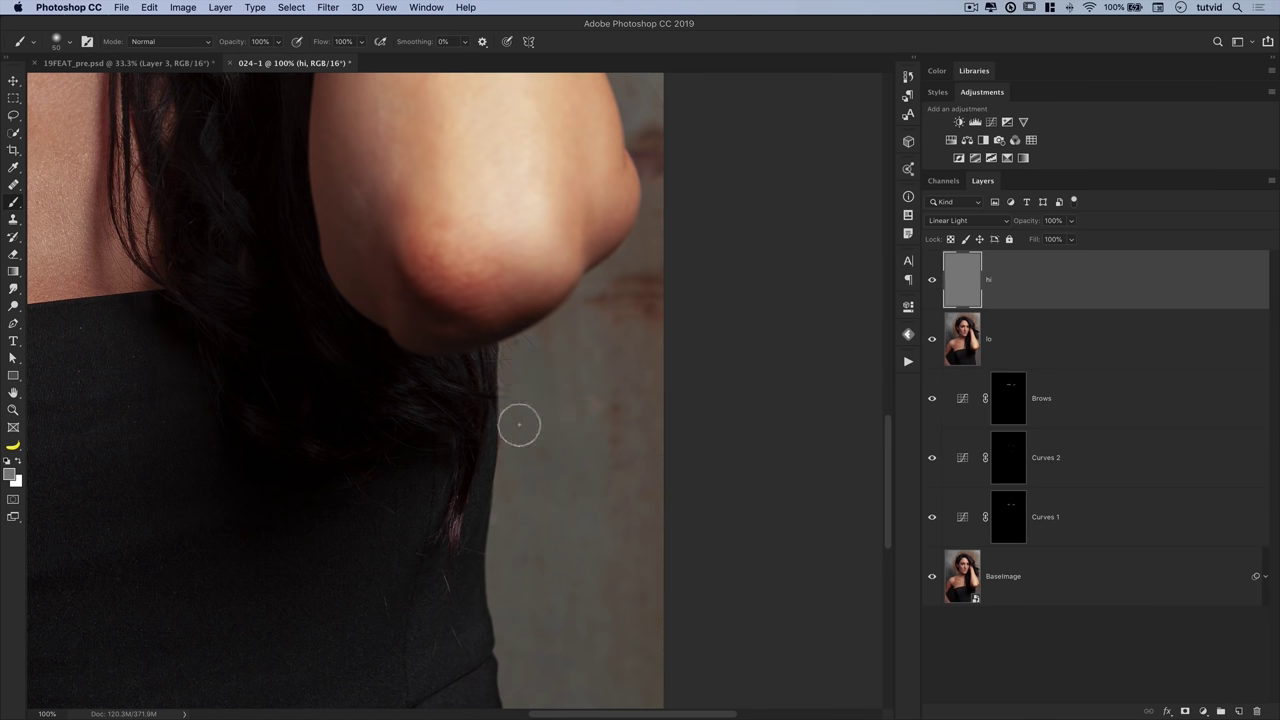
pyautogui.scroll(10, 505, 520)
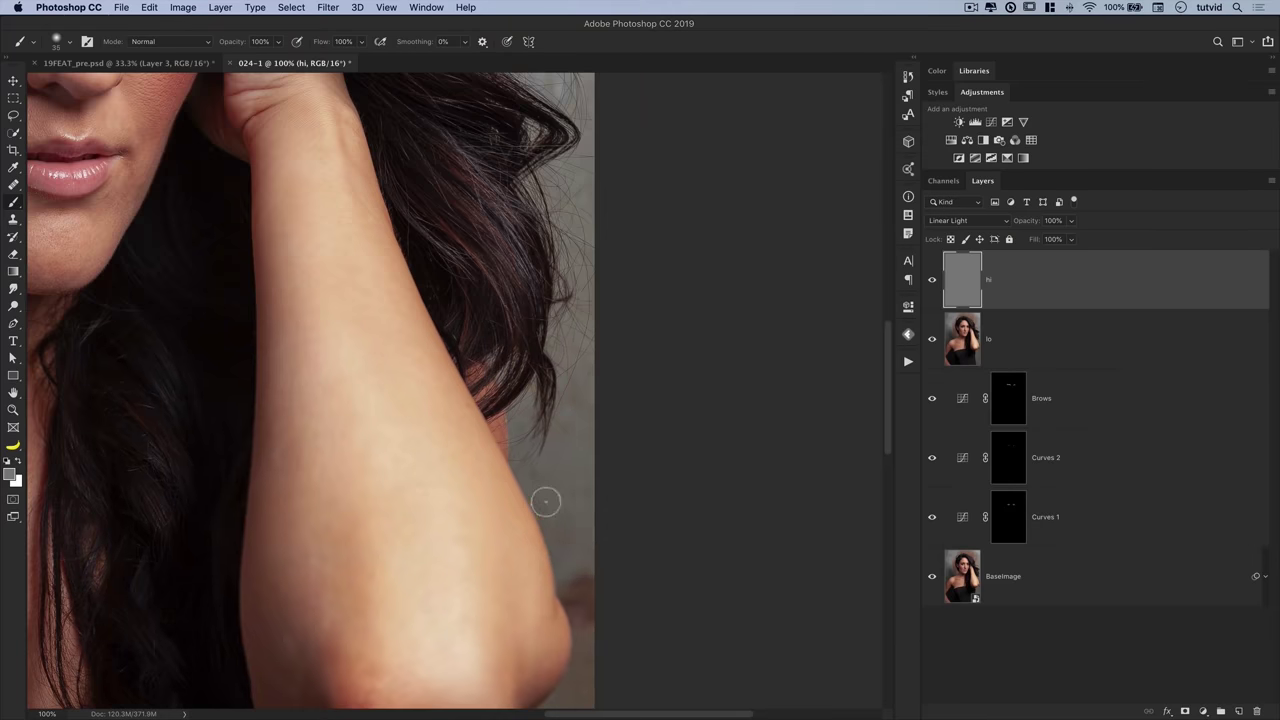
pyautogui.hscroll(-5, 543, 500)
pyautogui.hotkey('ctrl', '0')
pyautogui.click(1238, 711)
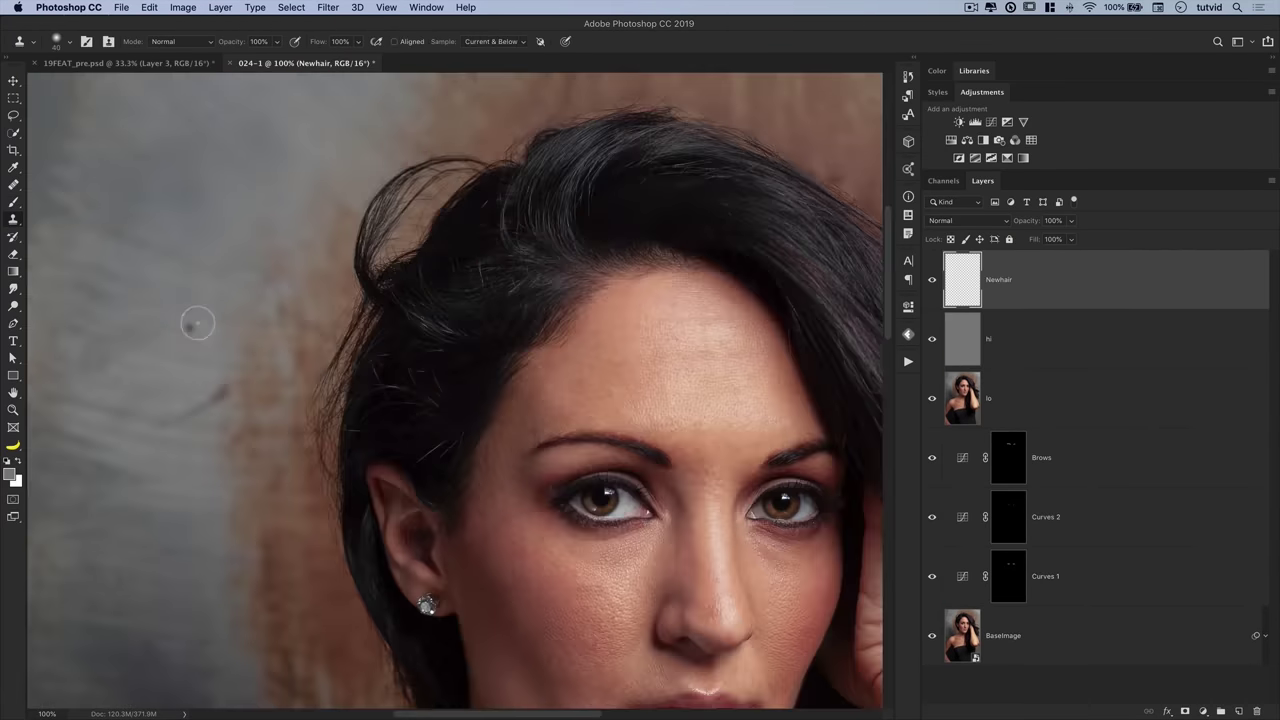
# - Clone new hair strands along the left edge and top of the head
pyautogui.press('s')
pyautogui.click(87, 41)
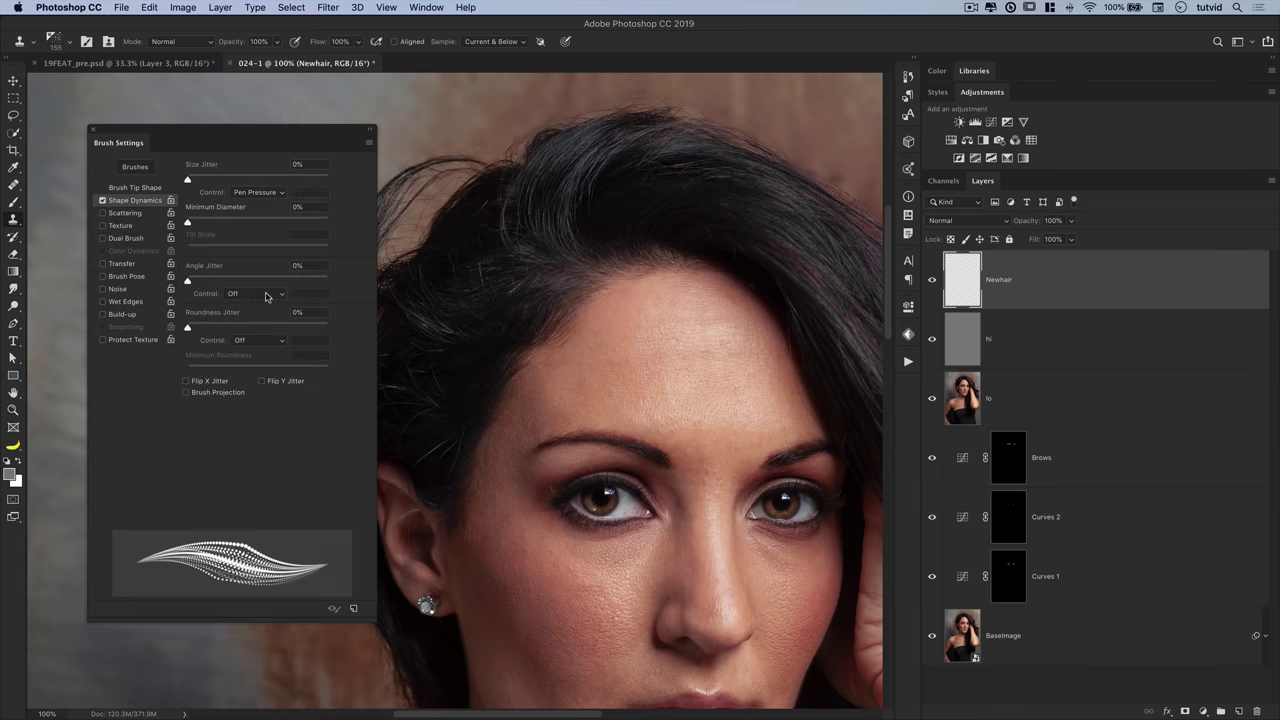
pyautogui.click(87, 41)
pyautogui.click(87, 41)
pyautogui.click(87, 41)
pyautogui.moveTo(344, 524)
pyautogui.mouseDown()
pyautogui.moveTo(363, 354)
pyautogui.moveTo(360, 437)
pyautogui.moveTo(406, 220)
pyautogui.moveTo(453, 196)
pyautogui.moveTo(429, 206)
pyautogui.moveTo(491, 271)
pyautogui.moveTo(346, 429)
pyautogui.mouseUp()
pyautogui.scroll(-5, 398, 378)
pyautogui.scroll(5, 398, 378)
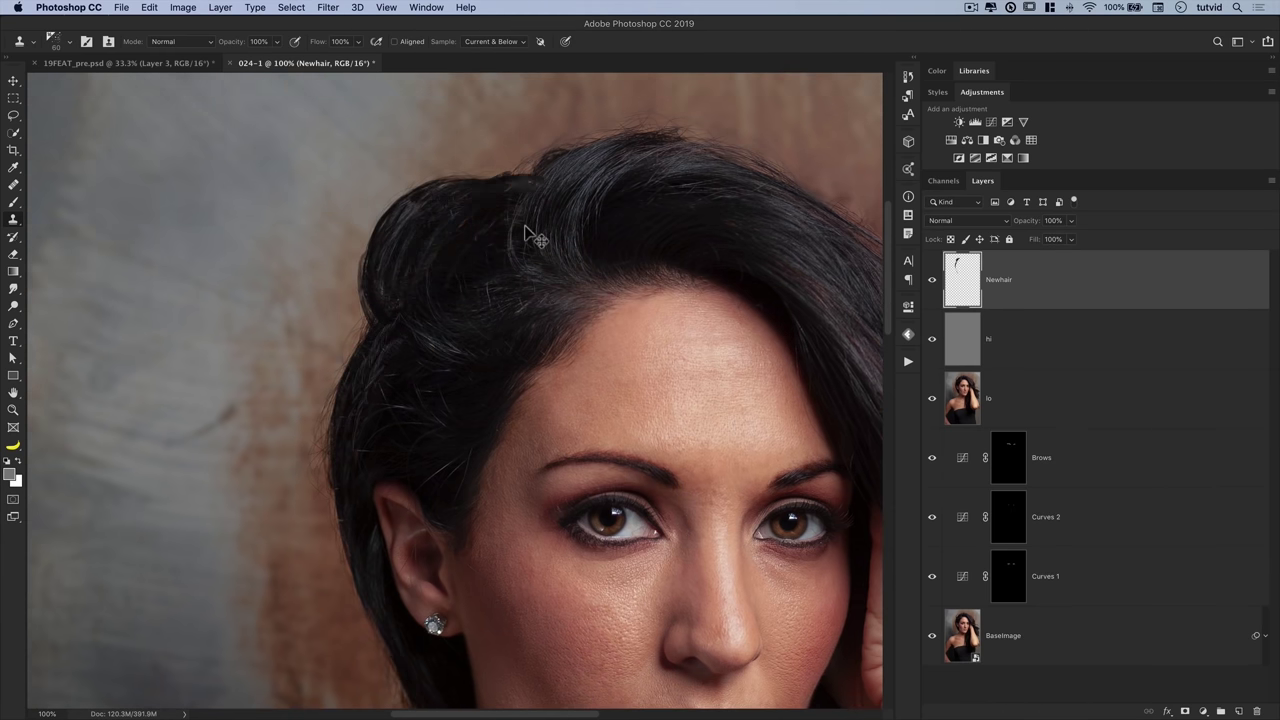
# - Zoom out over the hair outline and enlarge the clone brush to 100
pyautogui.press('r')
pyautogui.moveTo(529, 234); pyautogui.dragTo(557, 188)
pyautogui.press('r')
pyautogui.press('Escape')
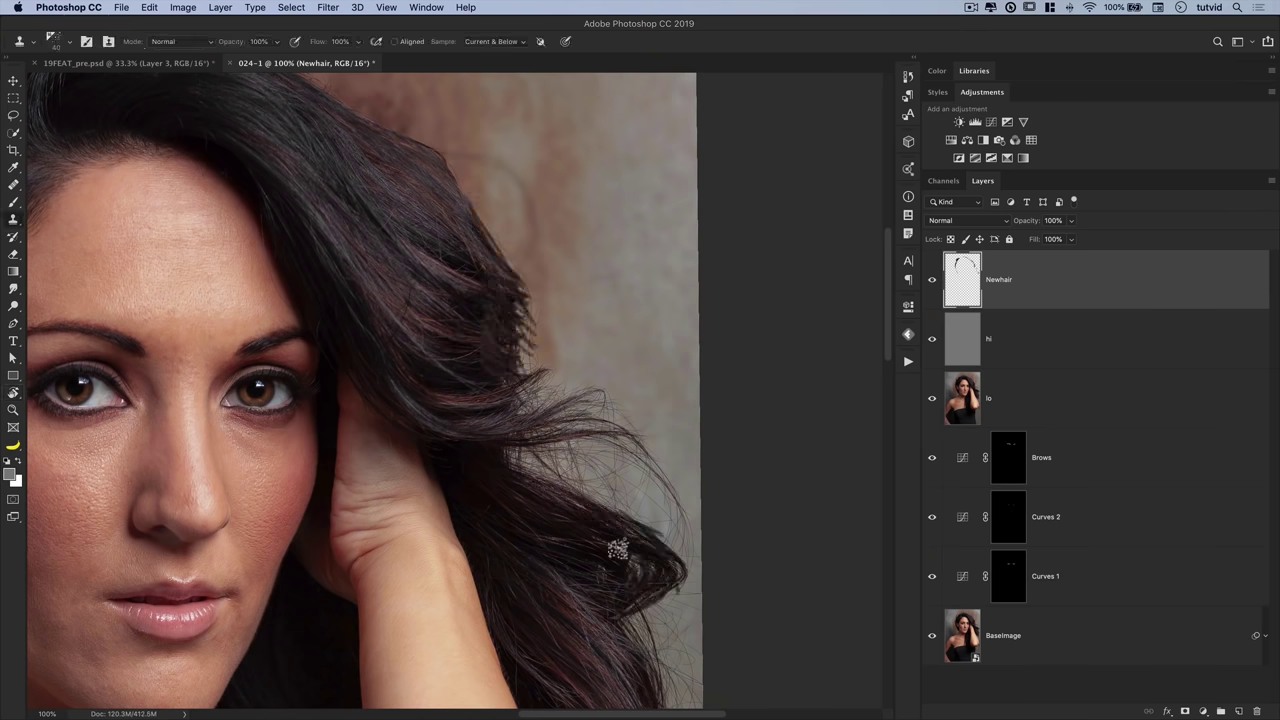
pyautogui.press('super+minus')
pyautogui.scroll(-4, 553, 243)
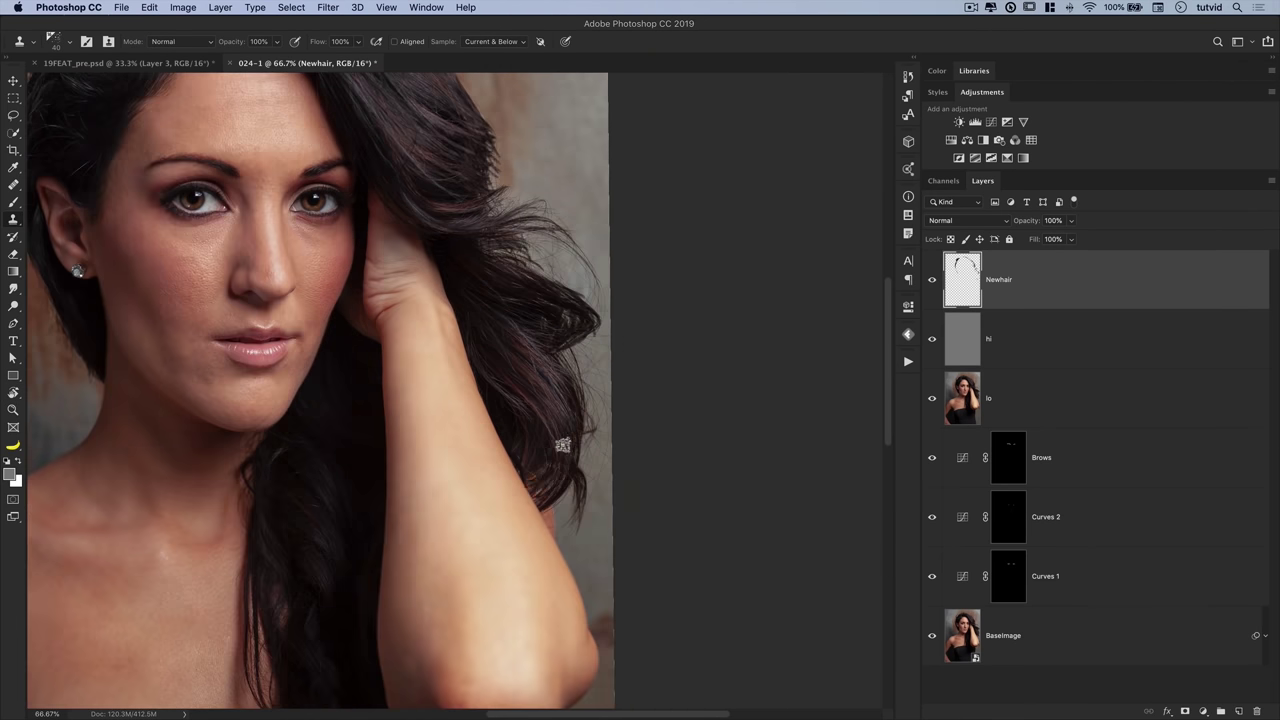
pyautogui.scroll(-5, 560, 450)
pyautogui.hscroll(-3, 560, 450)
pyautogui.press(']')
pyautogui.press(']')
pyautogui.press(']')
pyautogui.press(']')
pyautogui.press(']')
pyautogui.press(']')
pyautogui.scroll(6, 405, 468)
pyautogui.hscroll(4, 405, 468)
# - Prepare a black brush for the mask and add an empty layer above Newhair
pyautogui.press('b')
pyautogui.rightClick(453, 255)
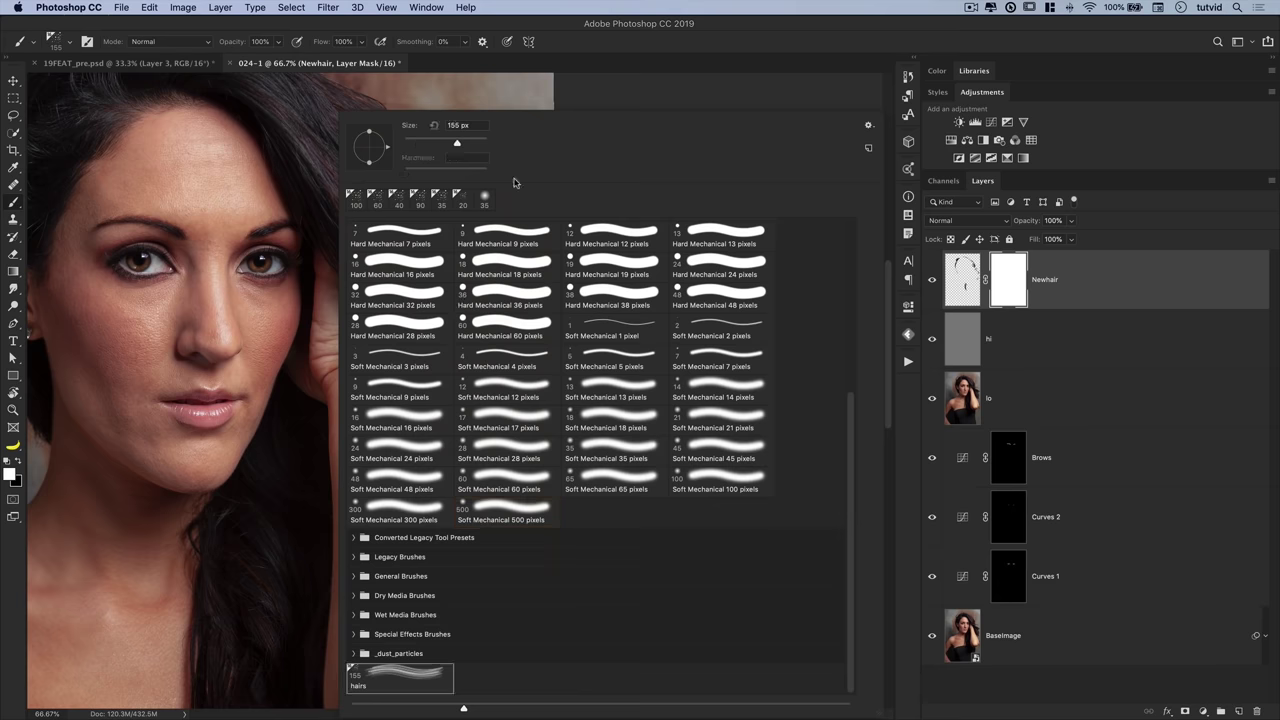
pyautogui.press('Escape')
pyautogui.press('d')
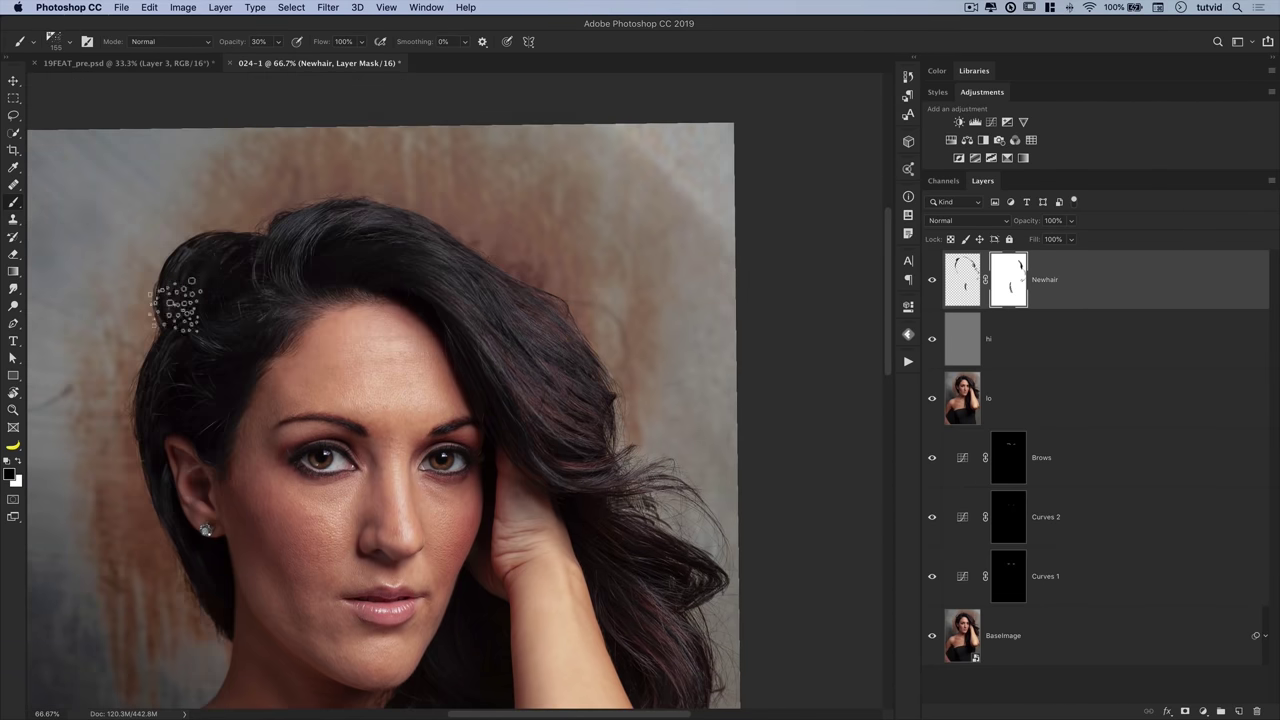
pyautogui.press('super+minus')
pyautogui.click(1240, 711)
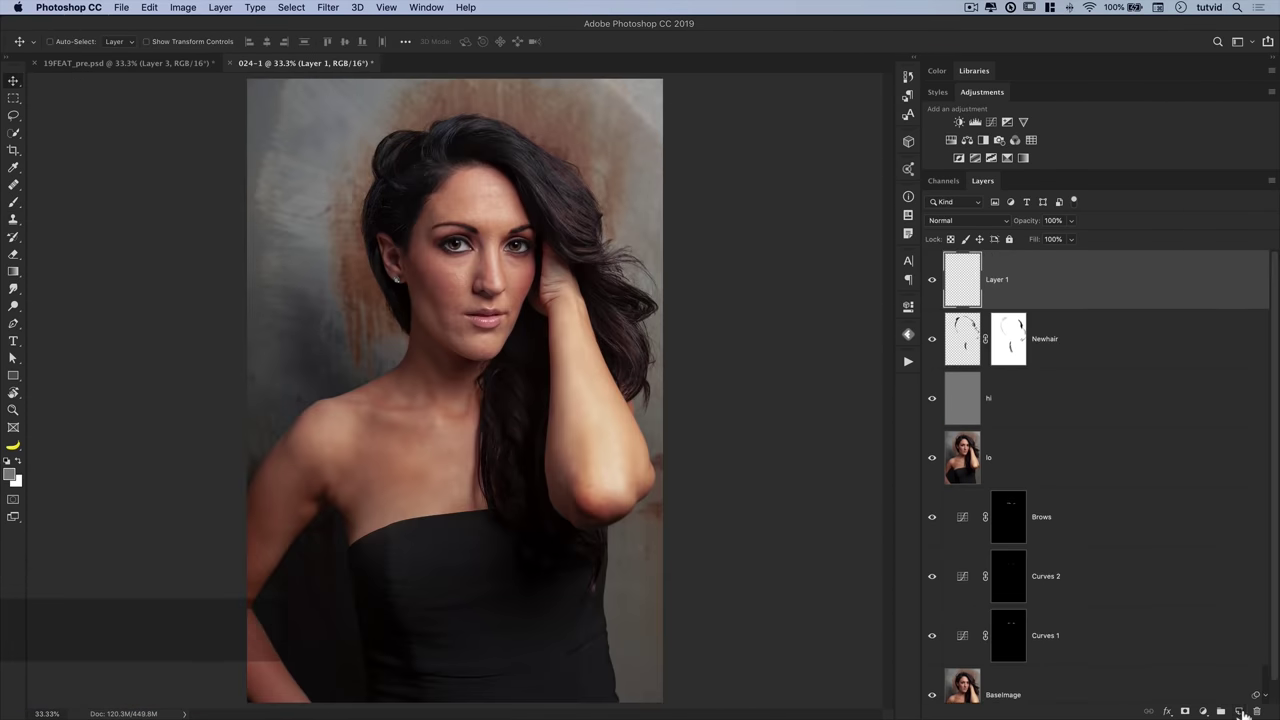
# - Rename Layer 1 to DodgeBurn, fill it with 50% gray, and set it to Overlay
pyautogui.doubleClick(1000, 282)
pyautogui.write('DodgeBurn')
pyautogui.press('Return')
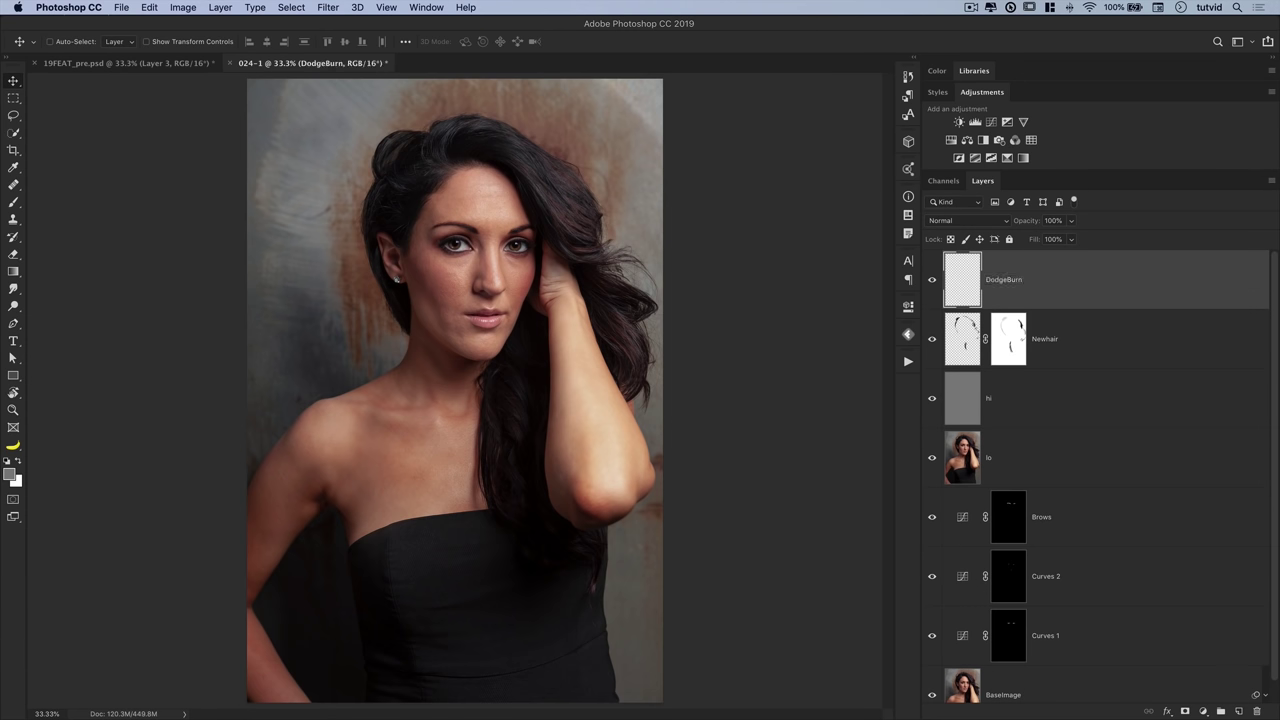
pyautogui.click(149, 8)
pyautogui.click(165, 231)
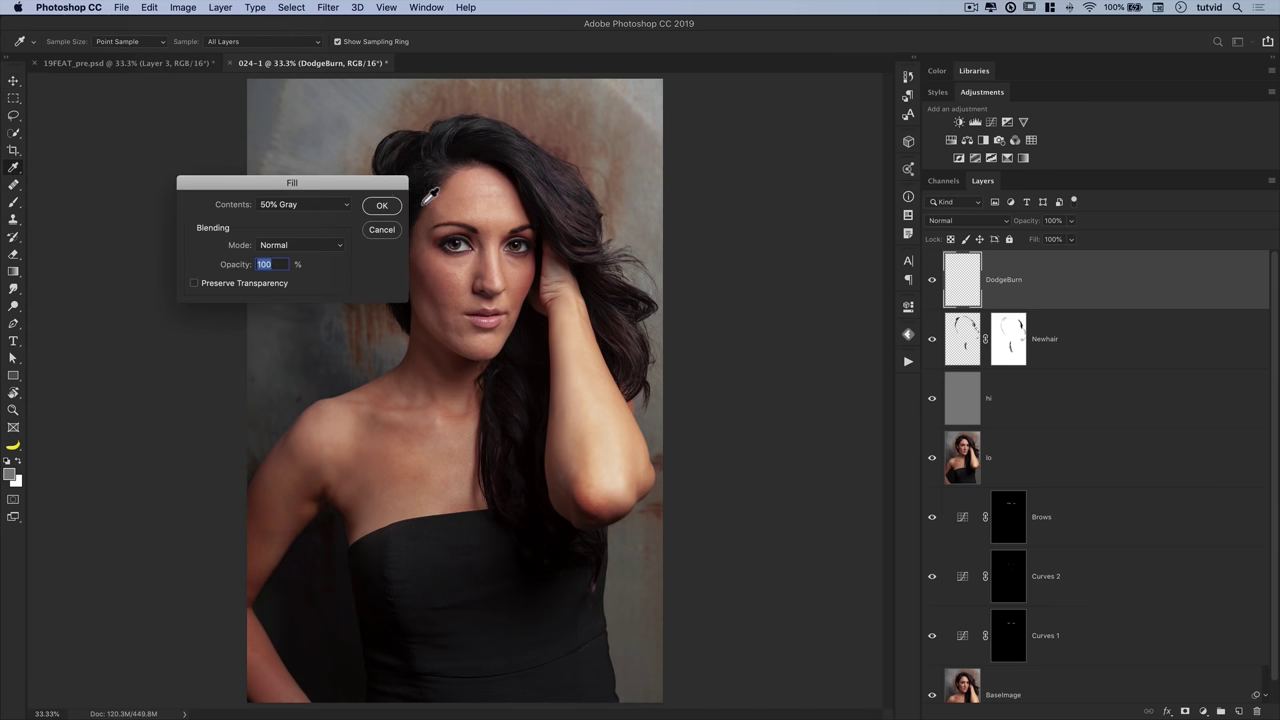
pyautogui.click(381, 206)
pyautogui.click(968, 220)
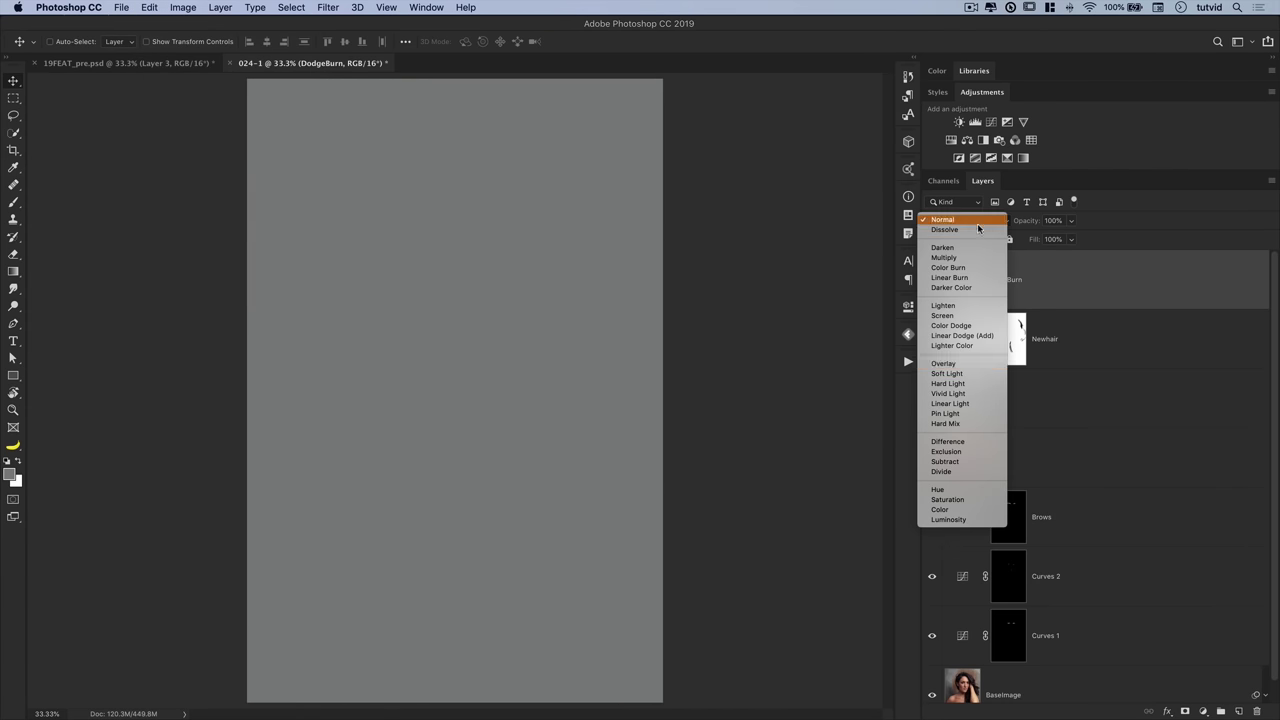
pyautogui.click(955, 357)
# - Burn shading into the face with a brush of about 80 px, smaller for the lips
pyautogui.click(13, 305)
pyautogui.click(55, 303)
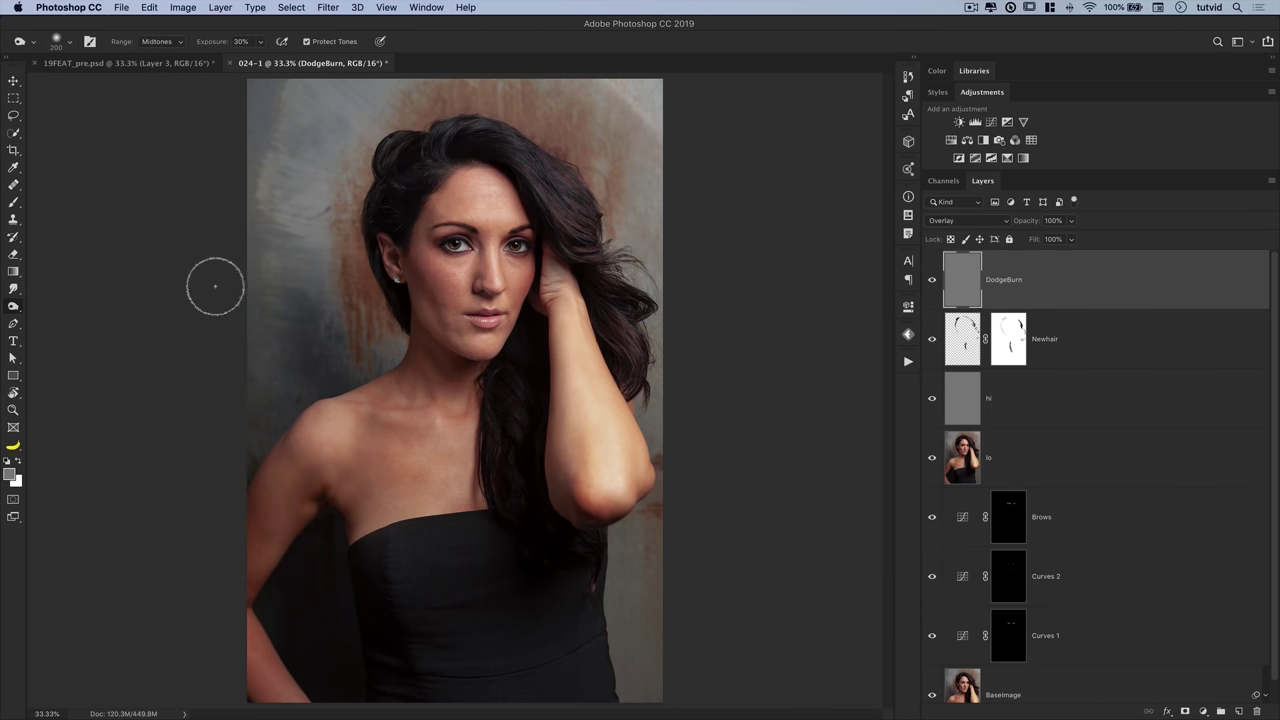
pyautogui.press(']')
pyautogui.press(']')
pyautogui.press(']')
pyautogui.press('[')
pyautogui.press('[')
pyautogui.press('[')
pyautogui.press('[')
pyautogui.press('[')
pyautogui.press('[')
pyautogui.press('[')
pyautogui.press('[')
pyautogui.press('[')
pyautogui.press('[')
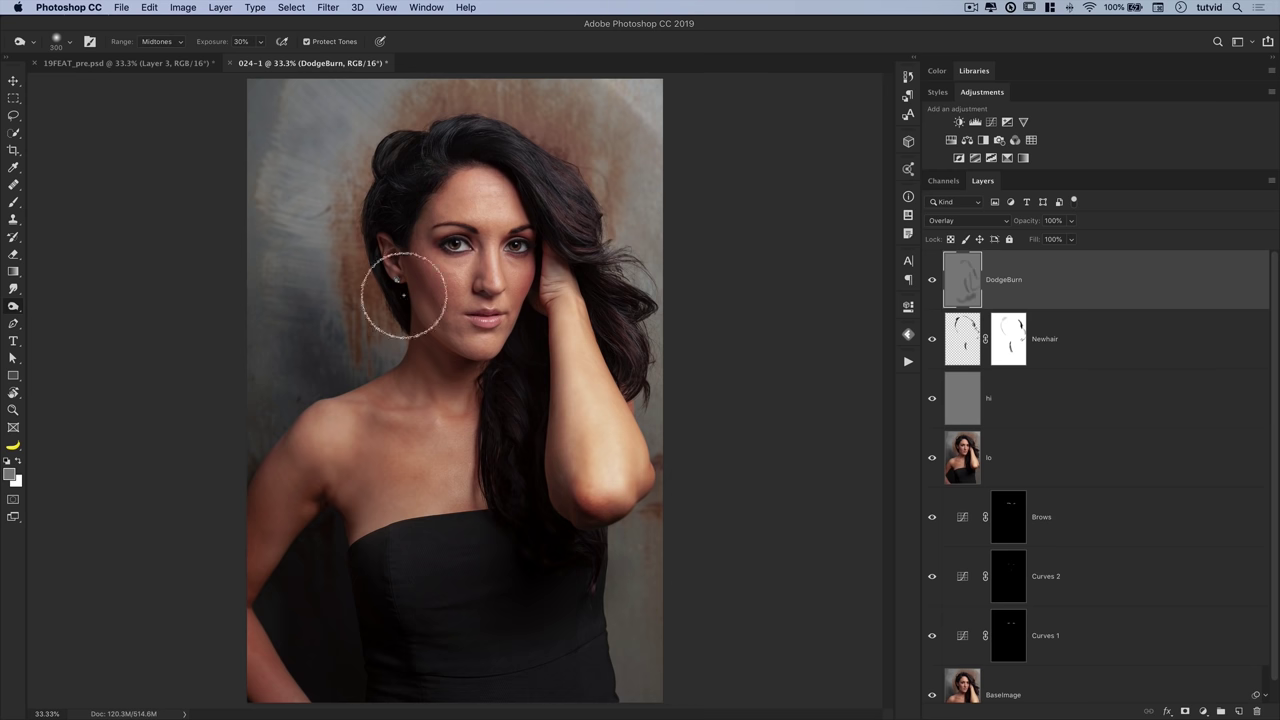
pyautogui.press(']')
pyautogui.press(']')
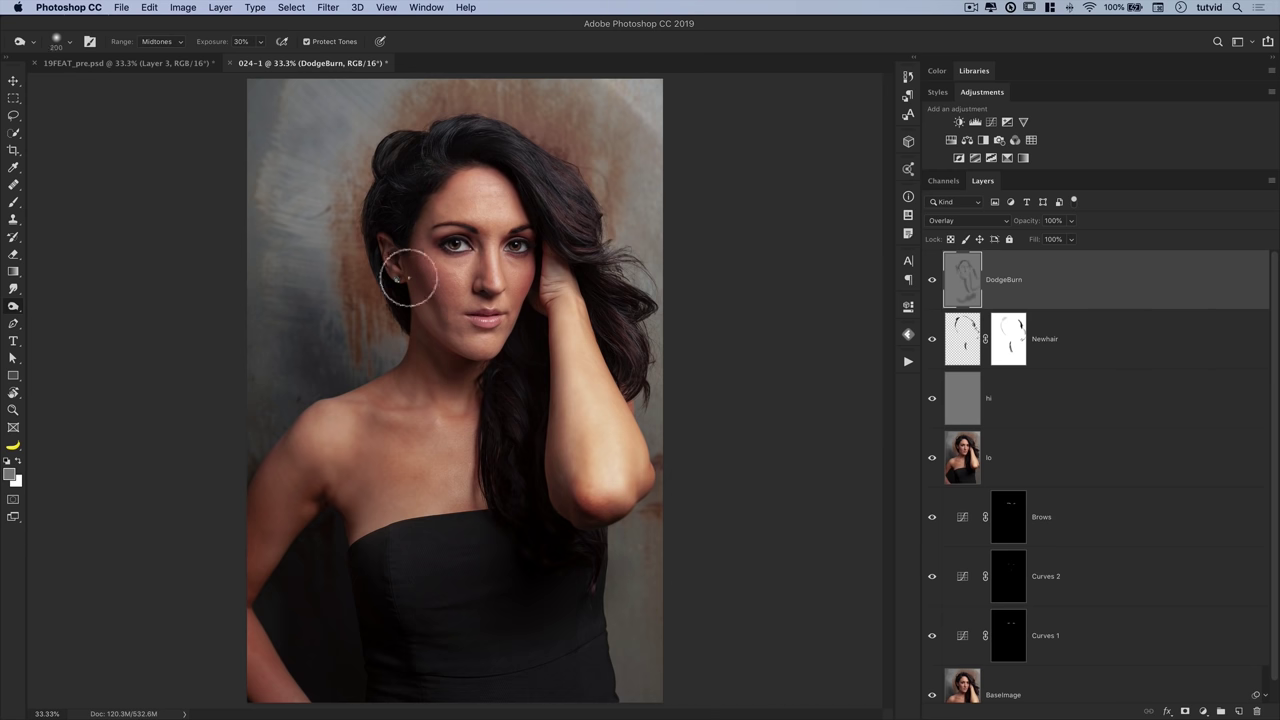
pyautogui.press('[')
pyautogui.press('[')
pyautogui.press('[')
pyautogui.press('[')
pyautogui.press('[')
pyautogui.press('[')
pyautogui.press(']')
pyautogui.press(']')
pyautogui.press(']')
pyautogui.press(']')
pyautogui.press(']')
pyautogui.press(']')
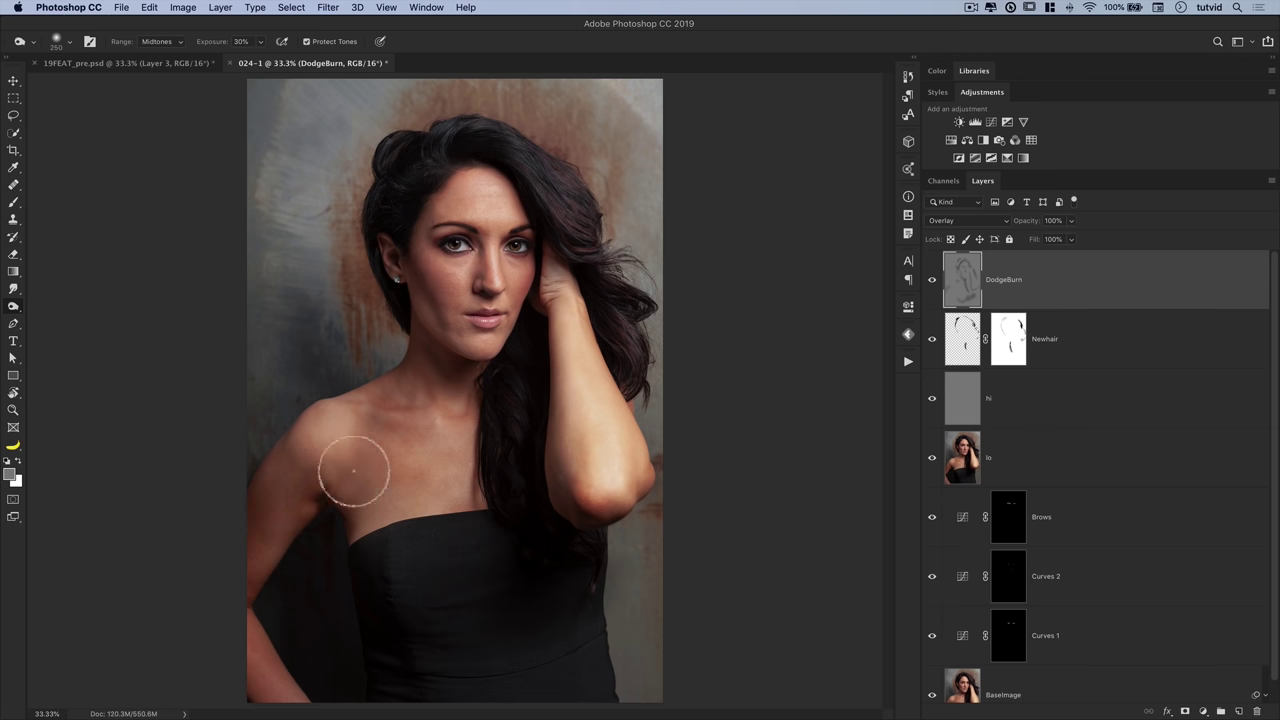
pyautogui.press('[')
pyautogui.press('[')
pyautogui.press('[')
pyautogui.press('[')
pyautogui.press('[')
pyautogui.press('[')
pyautogui.press('[')
pyautogui.press('[')
# - Dodge highlights across the body and near the ear
pyautogui.press('o')
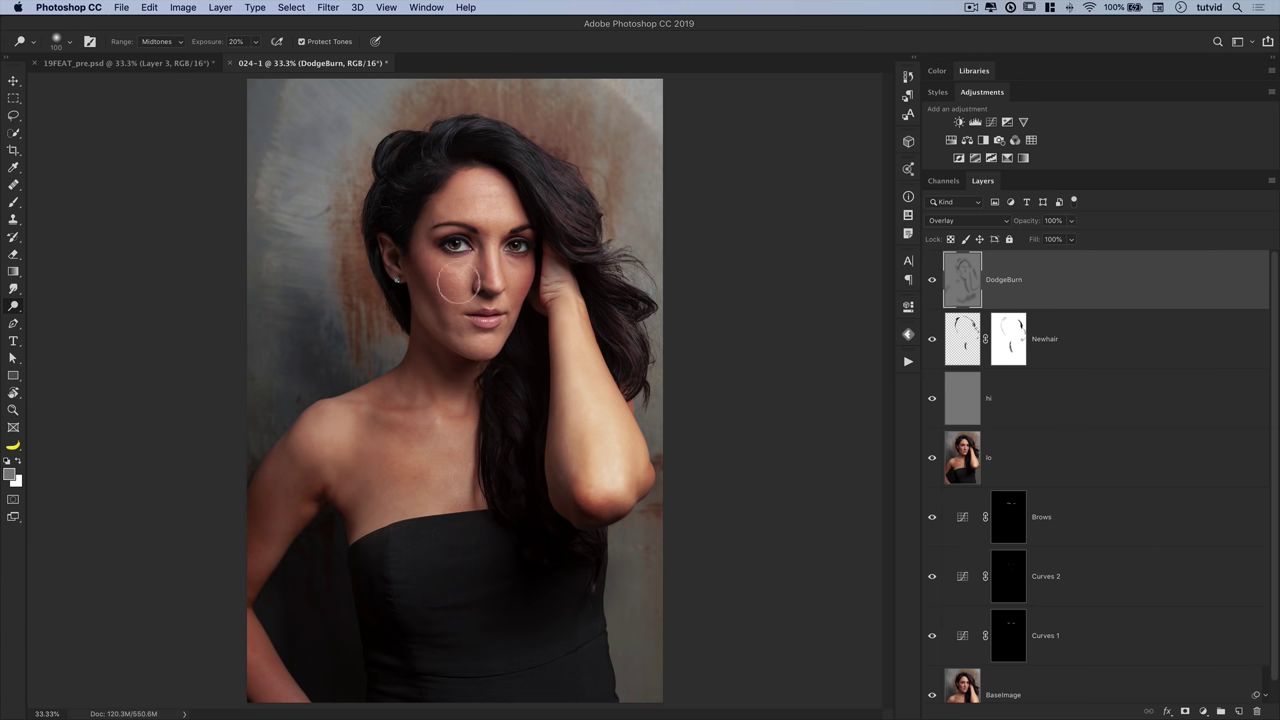
pyautogui.press(']')
pyautogui.press(']')
pyautogui.press(']')
pyautogui.press(']')
pyautogui.press(']')
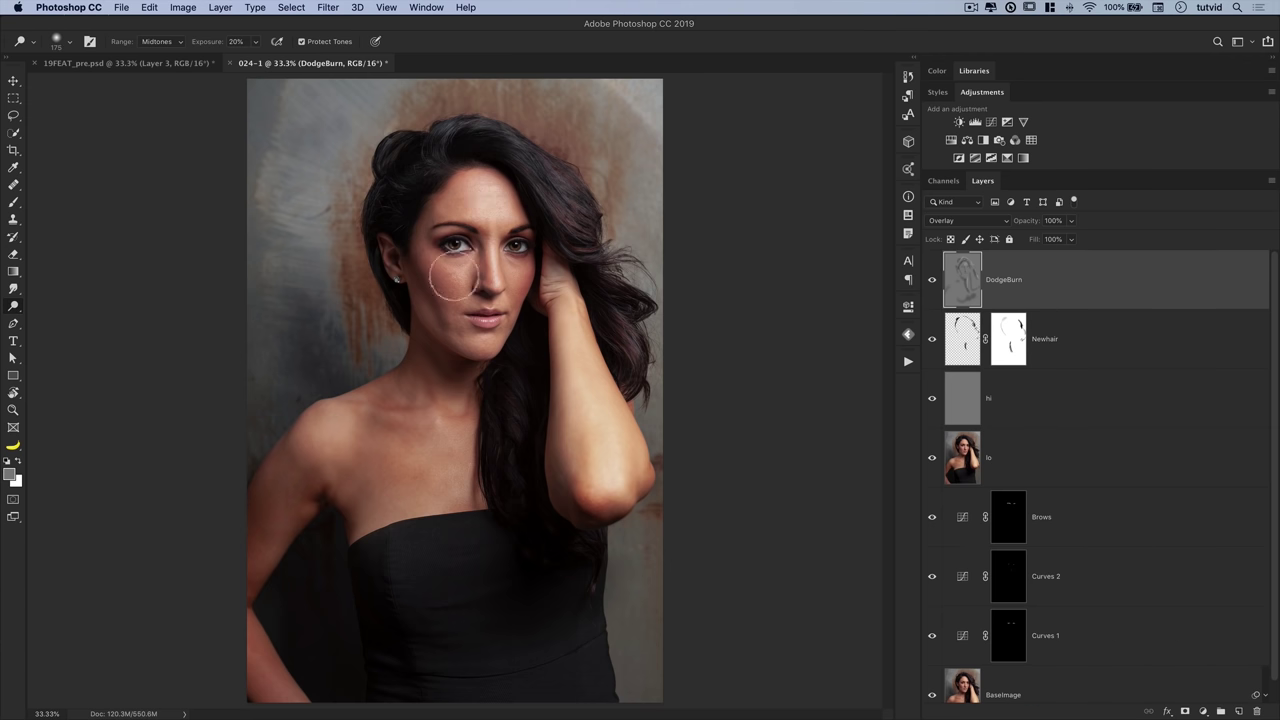
pyautogui.press(']')
pyautogui.press(']')
pyautogui.press(']')
pyautogui.press(']')
pyautogui.press(']')
pyautogui.press(']')
pyautogui.press(']')
pyautogui.press(']')
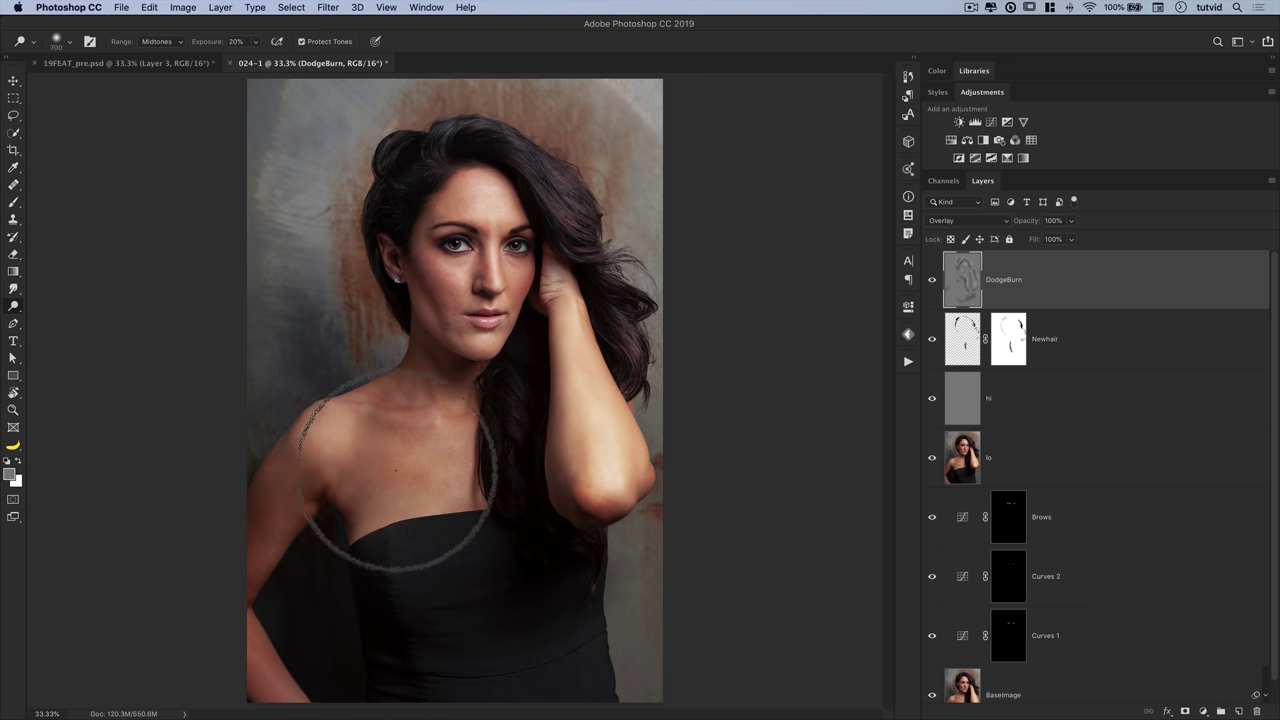
pyautogui.press('[')
pyautogui.press('[')
pyautogui.press('[')
pyautogui.press('[')
pyautogui.press('[')
pyautogui.press('[')
pyautogui.press('[')
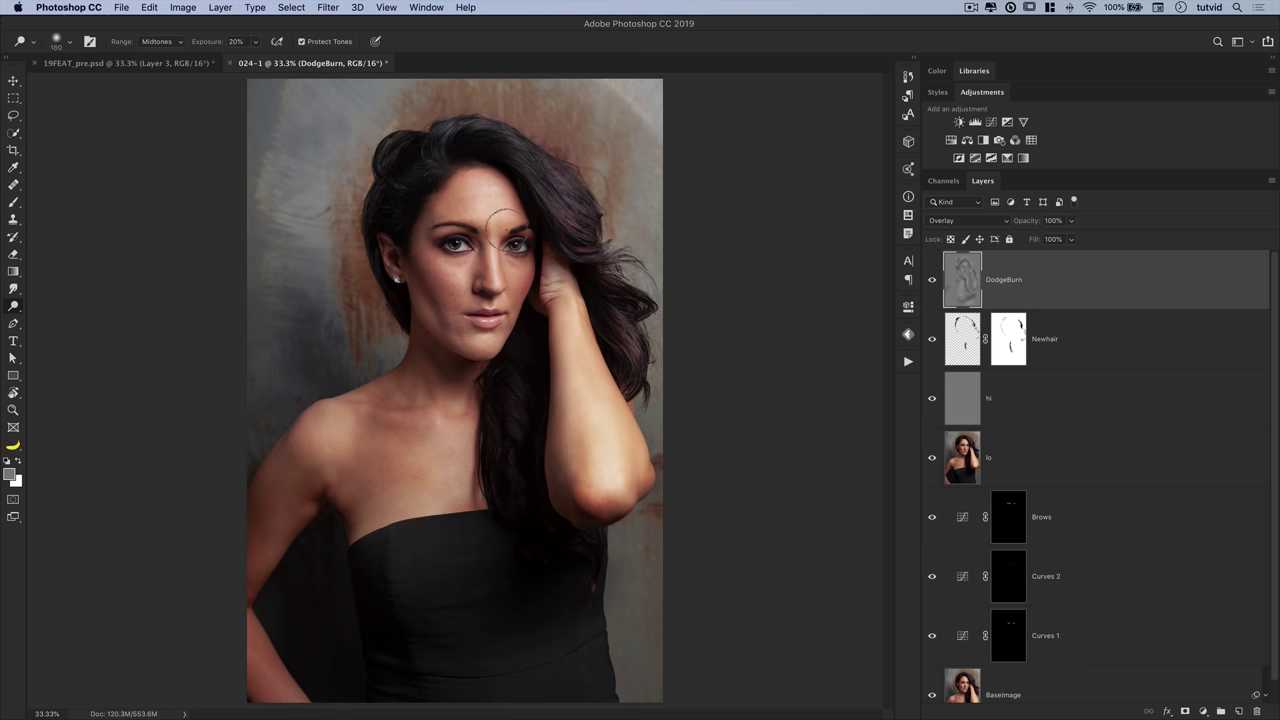
# - Switch DodgeBurn to Soft Light and toggle it off and on to compare
pyautogui.click(985, 222)
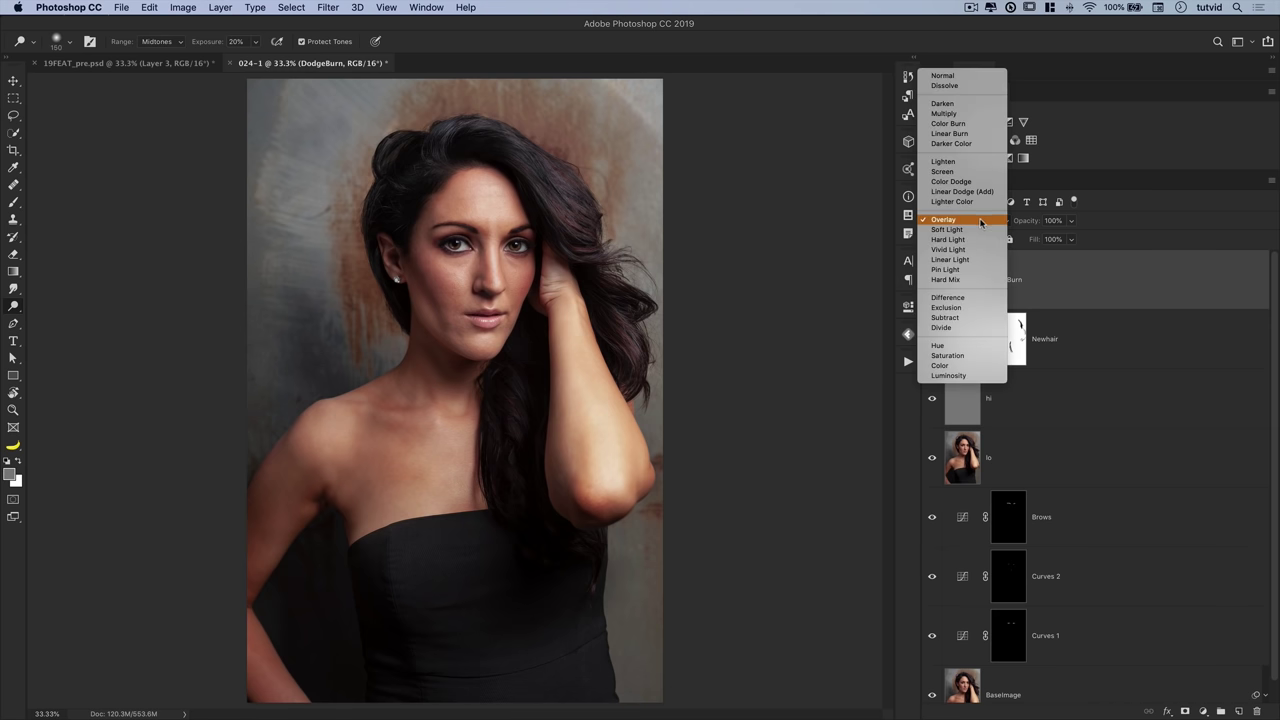
pyautogui.click(985, 232)
pyautogui.click(932, 281)
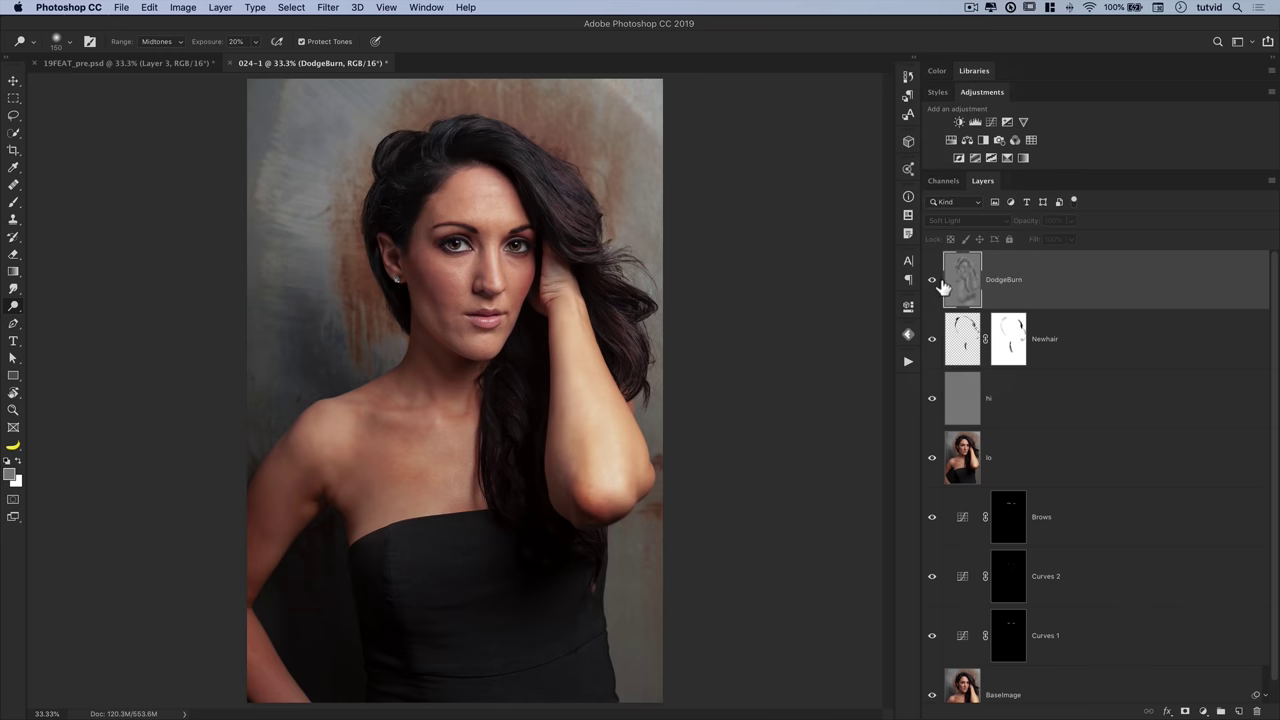
pyautogui.click(936, 282)
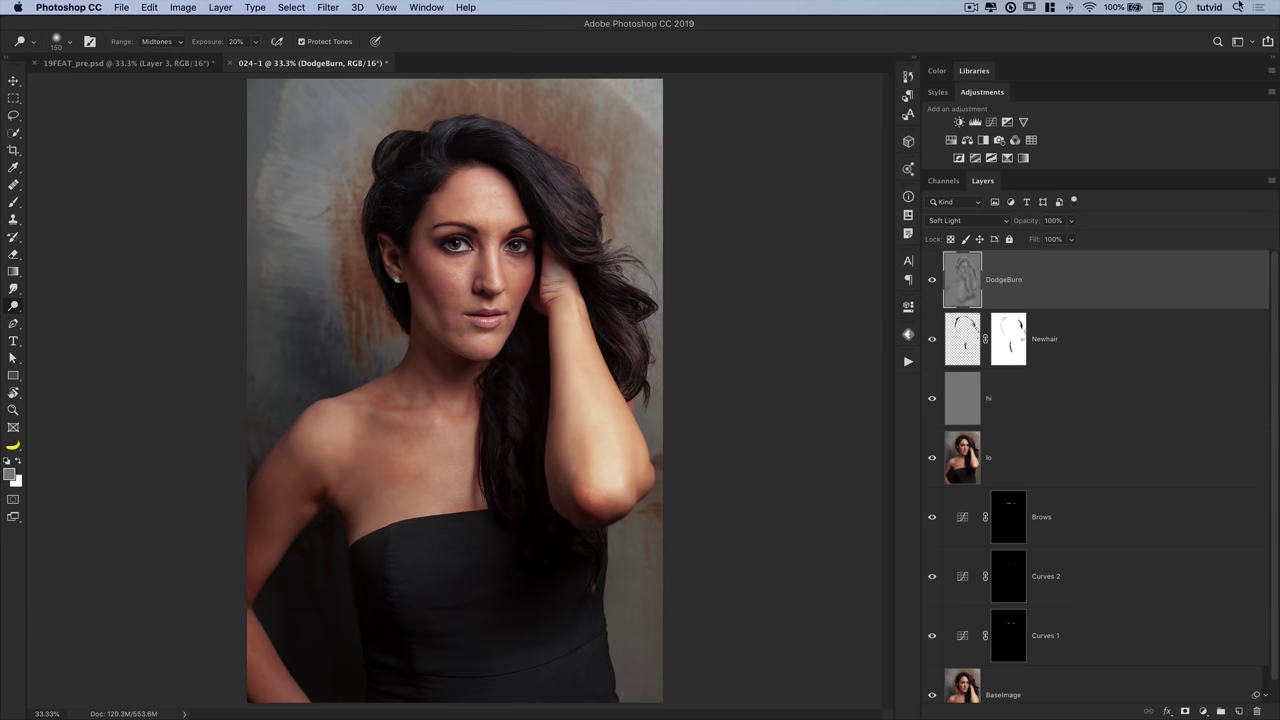
# - Duplicate DodgeBurn and apply a 10 px Gaussian Blur to the lower copy, showing both
pyautogui.press('super+j')
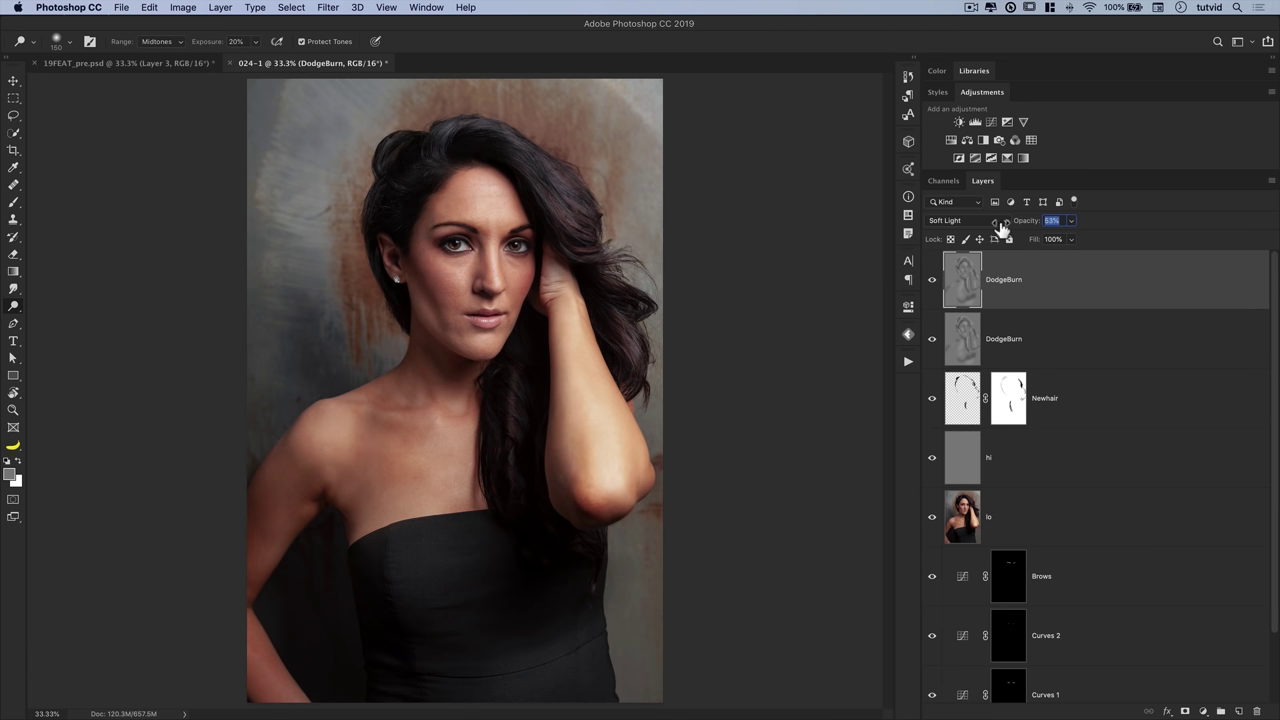
pyautogui.click(1000, 350)
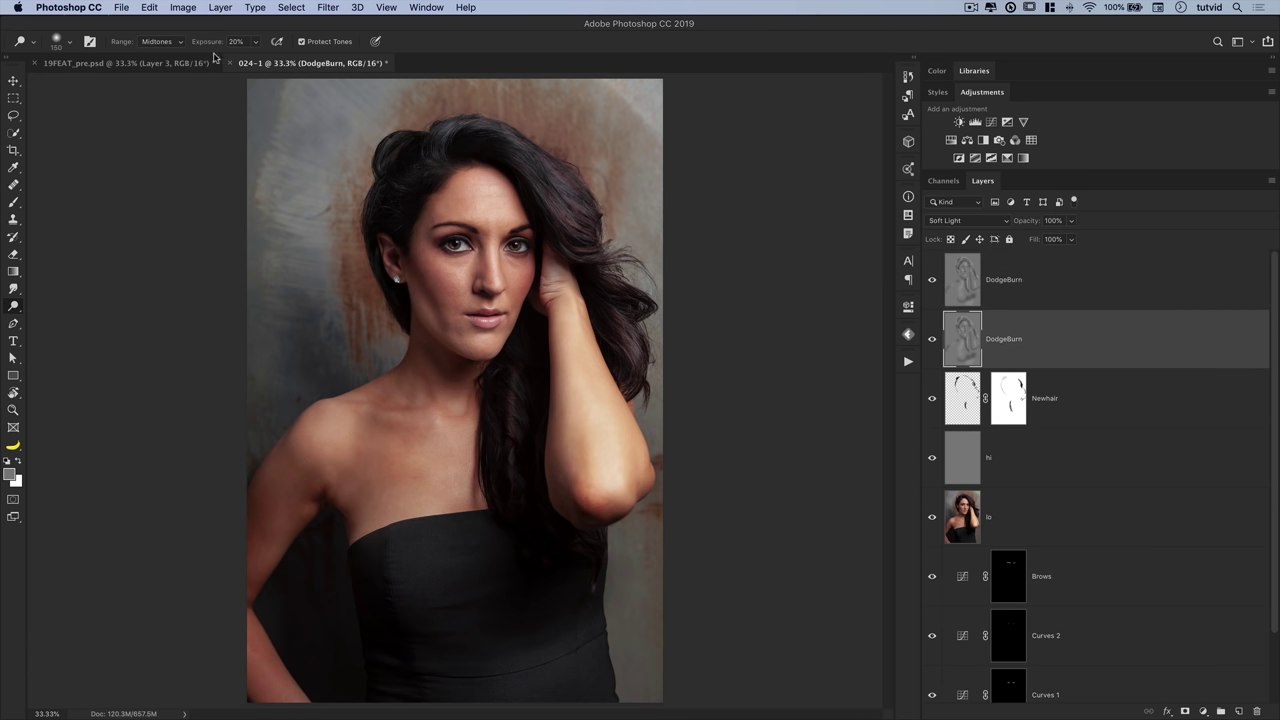
pyautogui.click(291, 7)
pyautogui.moveTo(357, 163)
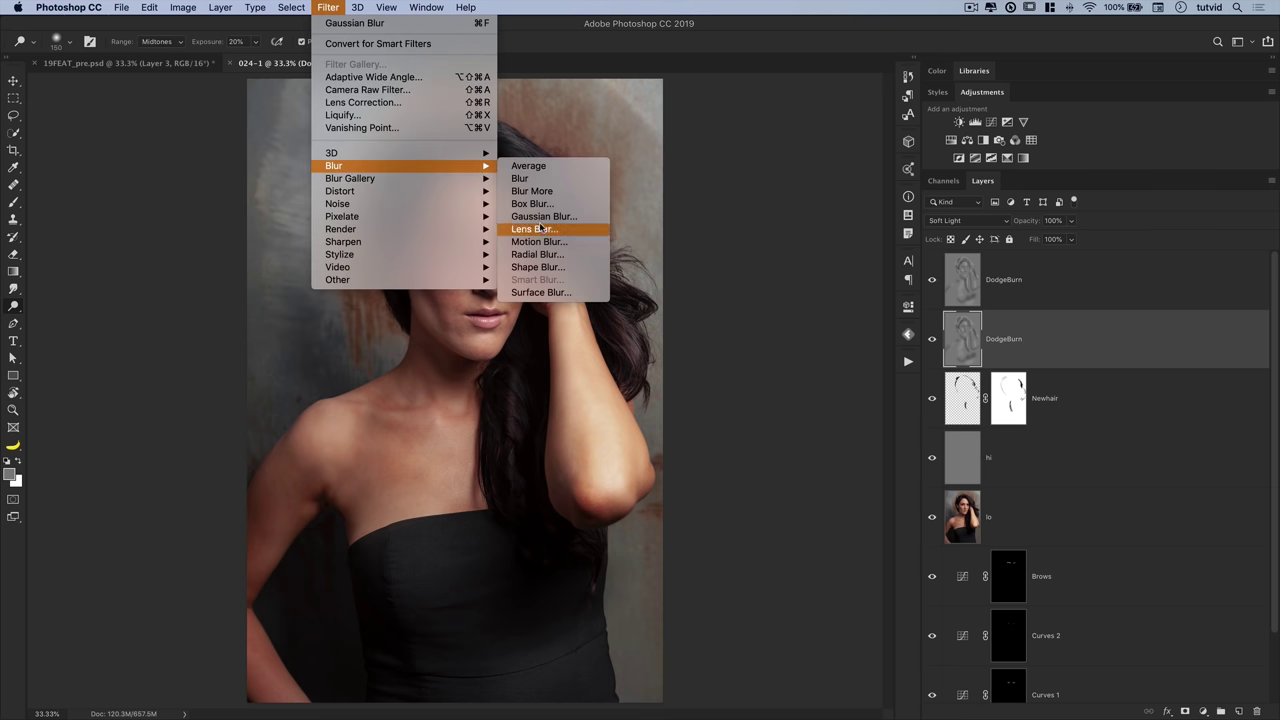
pyautogui.click(530, 220)
pyautogui.write('10')
pyautogui.press('Return')
pyautogui.press('o')
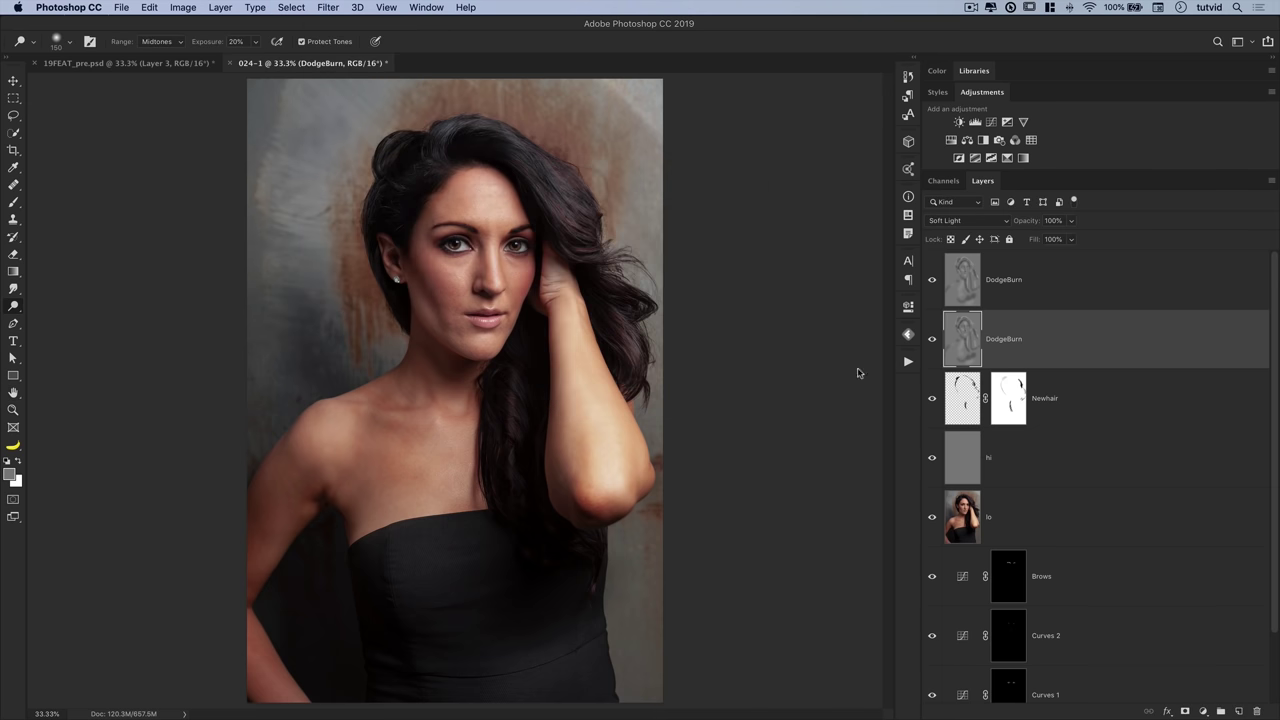
pyautogui.moveTo(933, 284); pyautogui.dragTo(932, 390)
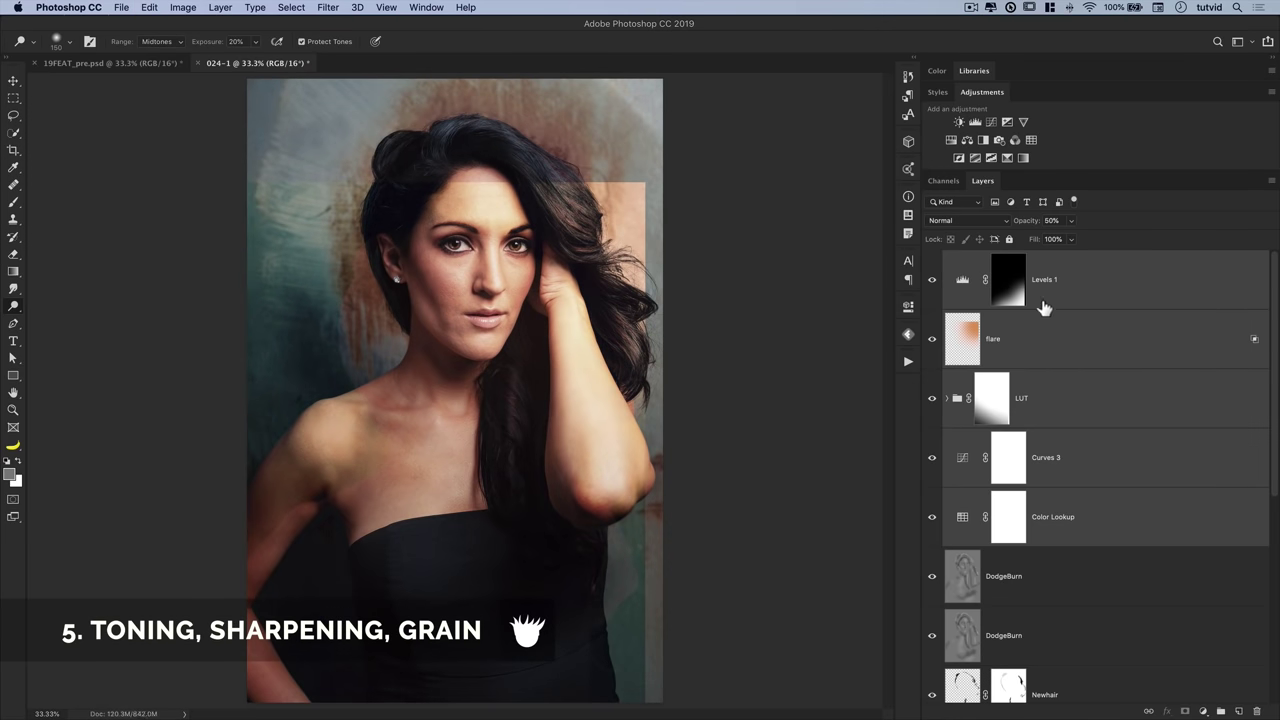
# - Free-transform the Levels 1 mask to enlarge its gradient
pyautogui.click(1040, 300)
pyautogui.press('super+t')
pyautogui.press('super+minus')
pyautogui.moveTo(560, 200); pyautogui.dragTo(535, 243)
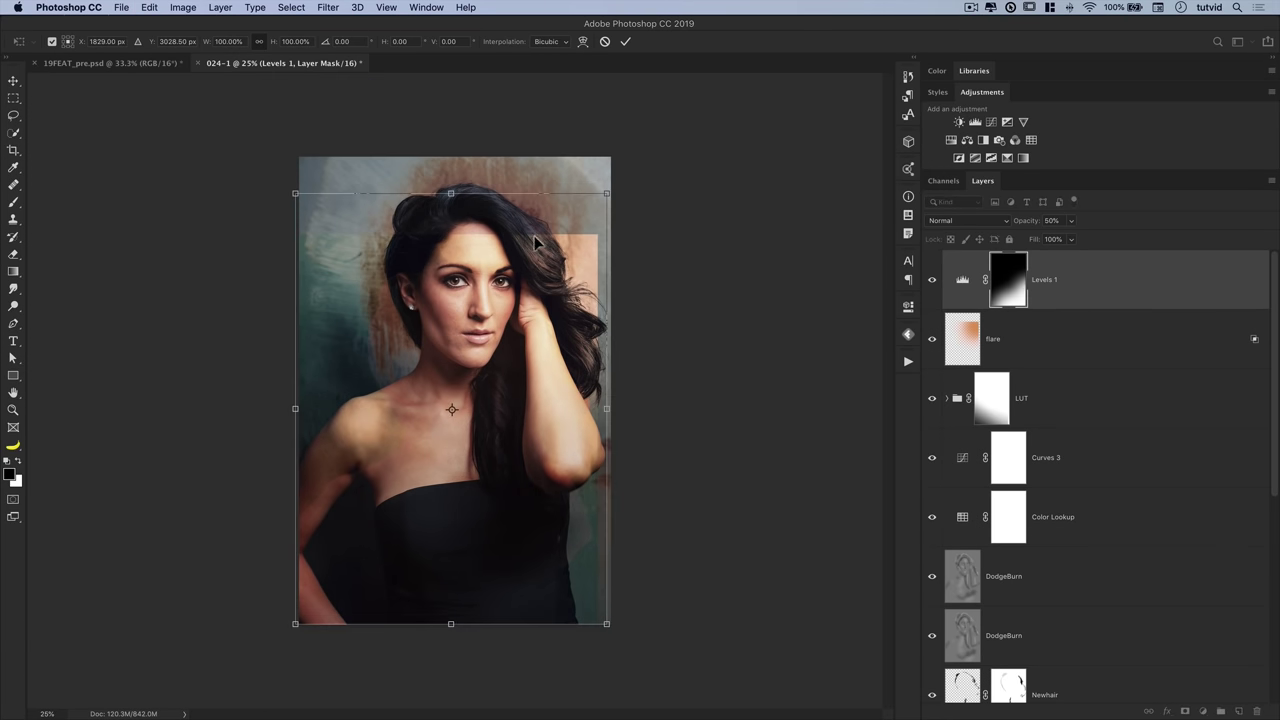
pyautogui.moveTo(605, 198); pyautogui.dragTo(628, 150)
pyautogui.press('Return')
# - Scale the flare layer down toward the lower left
pyautogui.click(1060, 345)
pyautogui.press('super+t')
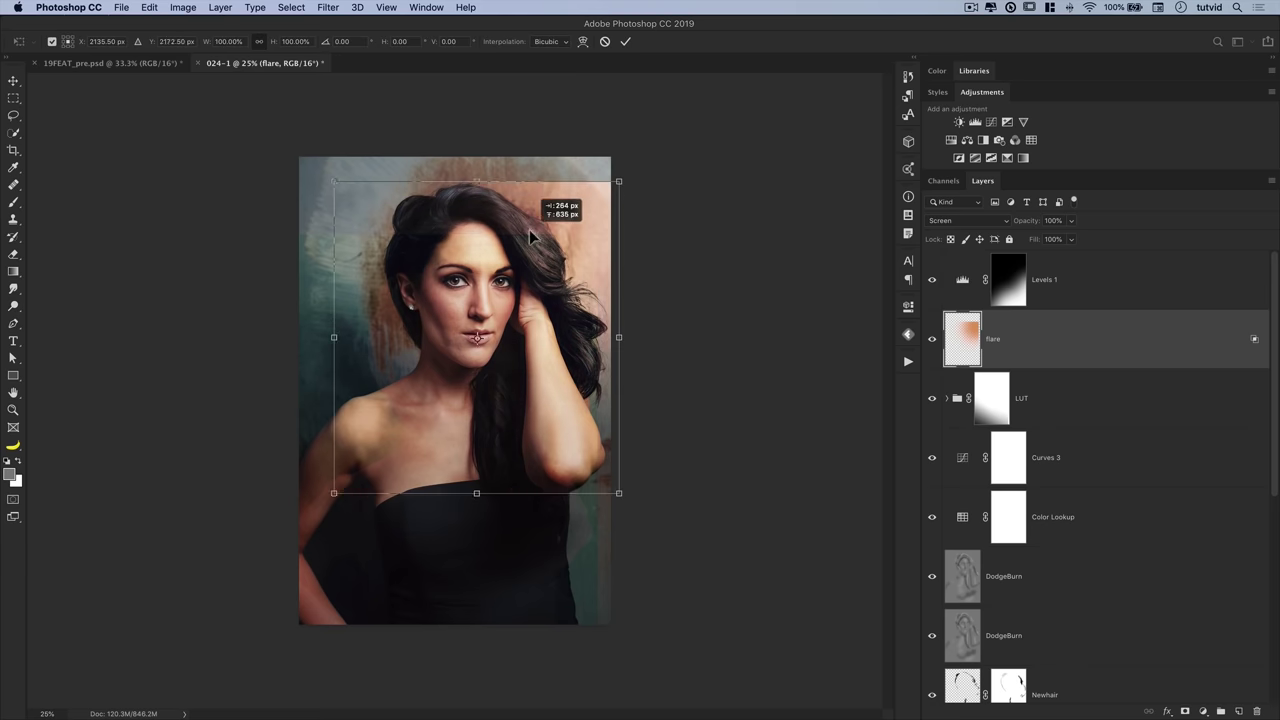
pyautogui.moveTo(305, 492)
pyautogui.mouseDown()
pyautogui.moveTo(322, 478)
pyautogui.moveTo(303, 500)
pyautogui.mouseUp()
pyautogui.press('Return')
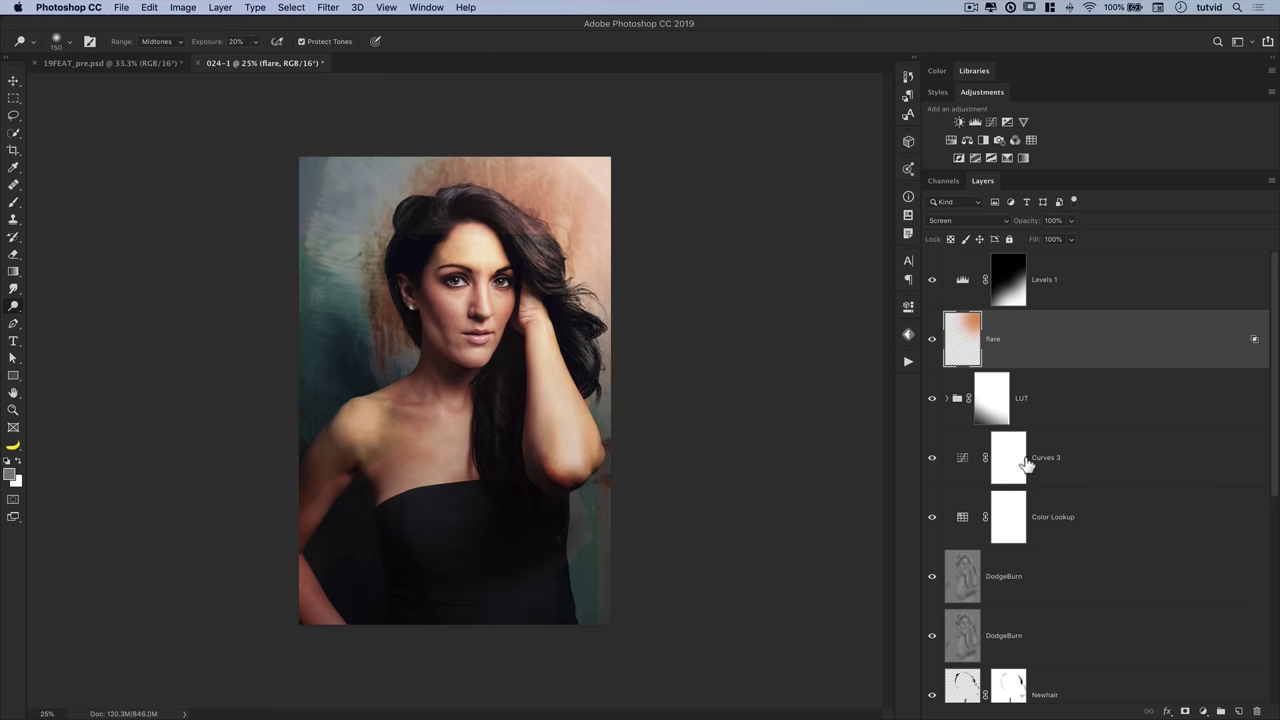
# - Feather the Color Lookup 1 mask in the LUT group to 7.6 px
pyautogui.click(947, 398)
pyautogui.click(1035, 458)
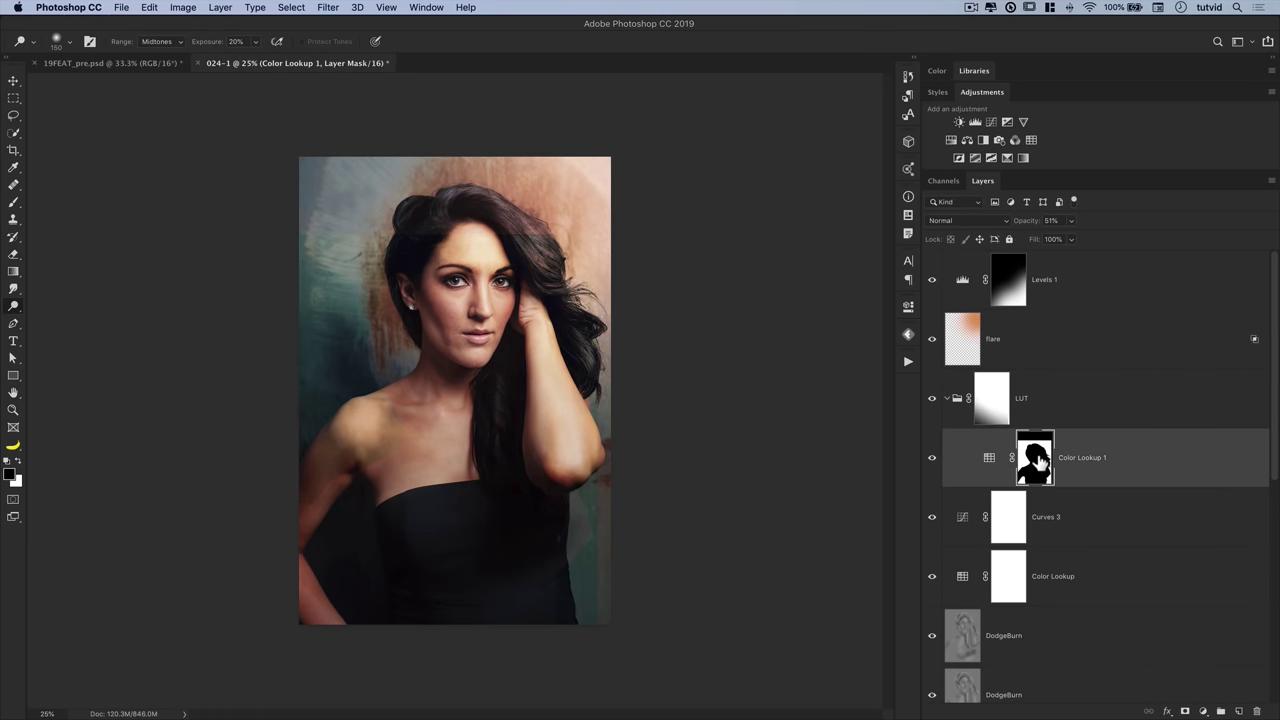
pyautogui.press('super+t')
pyautogui.press('Return')
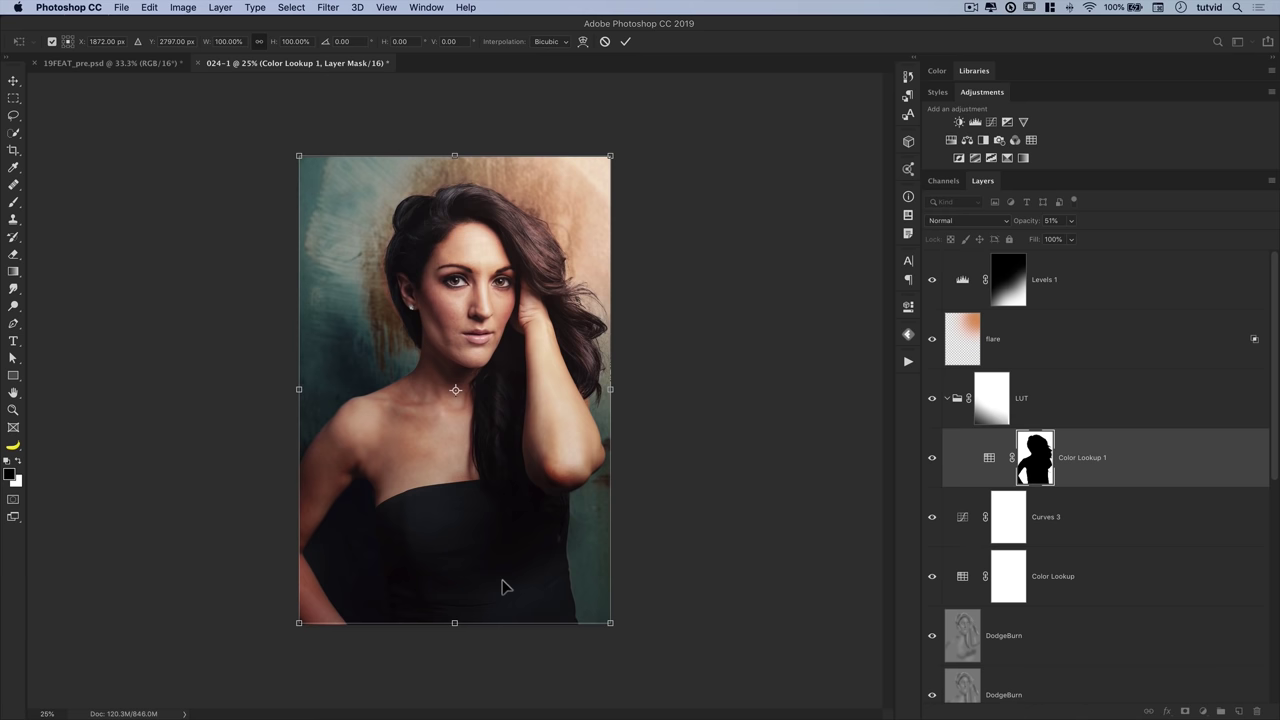
pyautogui.press('o')
pyautogui.keyDown('alt'); pyautogui.click(1038, 462); pyautogui.keyUp('alt')
pyautogui.keyDown('alt'); pyautogui.click(1040, 466); pyautogui.keyUp('alt')
pyautogui.click(908, 306)
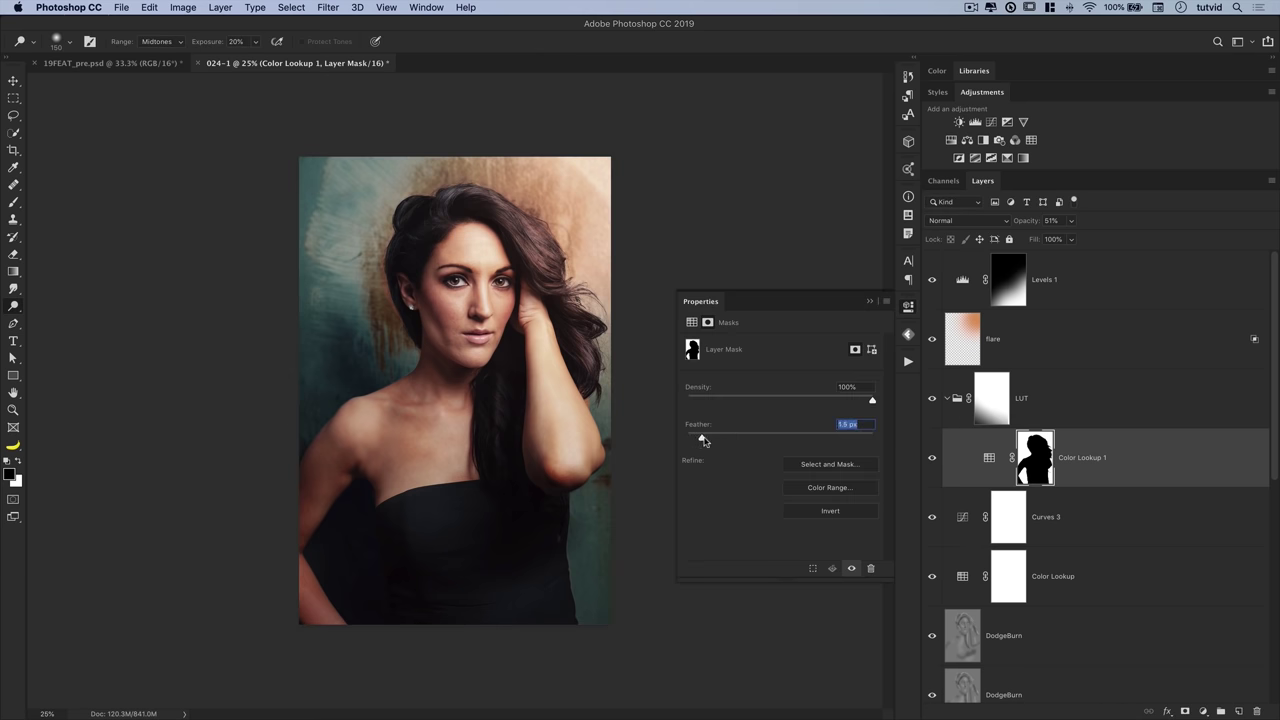
pyautogui.moveTo(703, 441); pyautogui.dragTo(764, 439)
pyautogui.click(908, 306)
# - Check the LUT group mask and open the Curves 3 adjustment settings
pyautogui.click(992, 398)
pyautogui.hotkey('ctrl', 't')
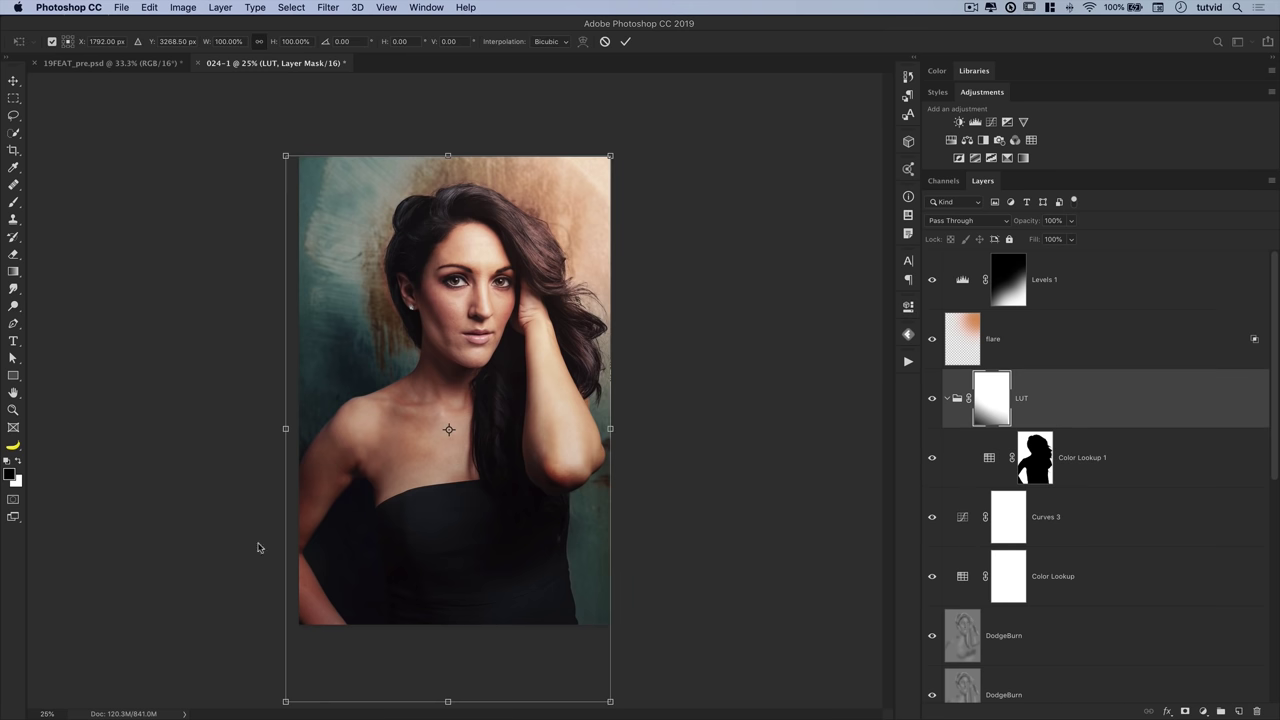
pyautogui.press('Escape')
pyautogui.hotkey('alt', ']')
pyautogui.hotkey('alt', ']')
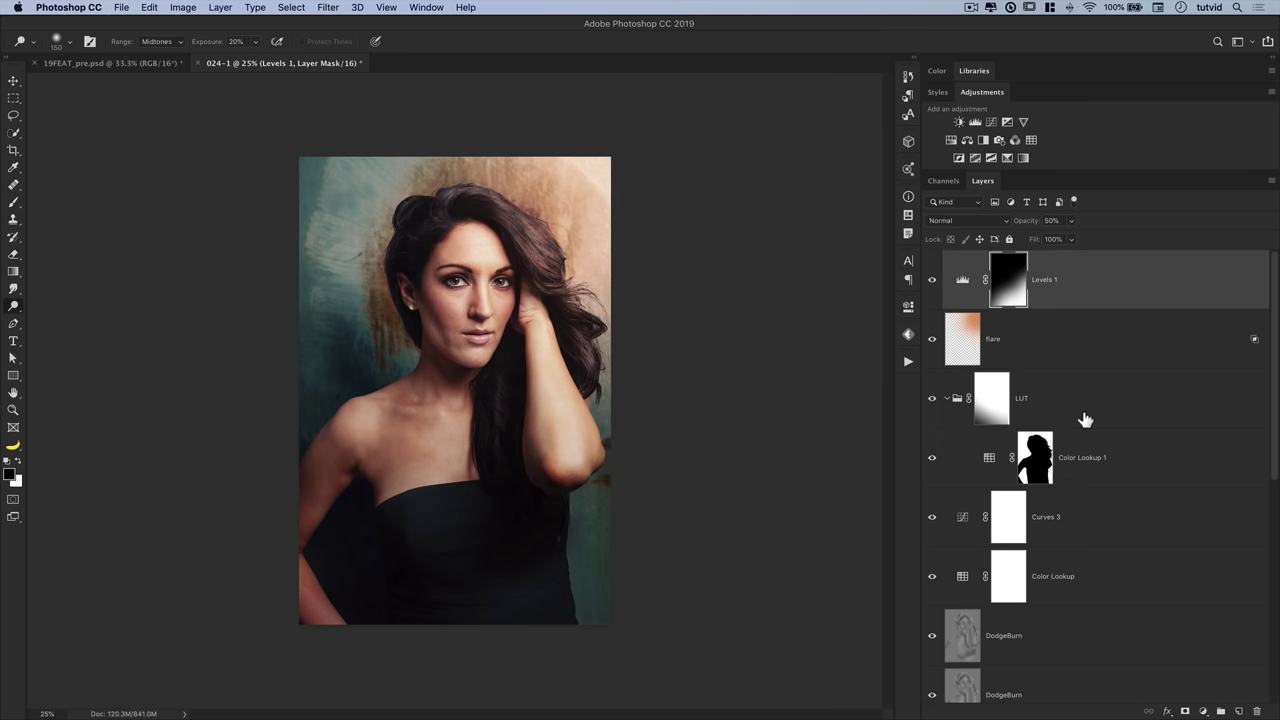
pyautogui.click(1087, 578)
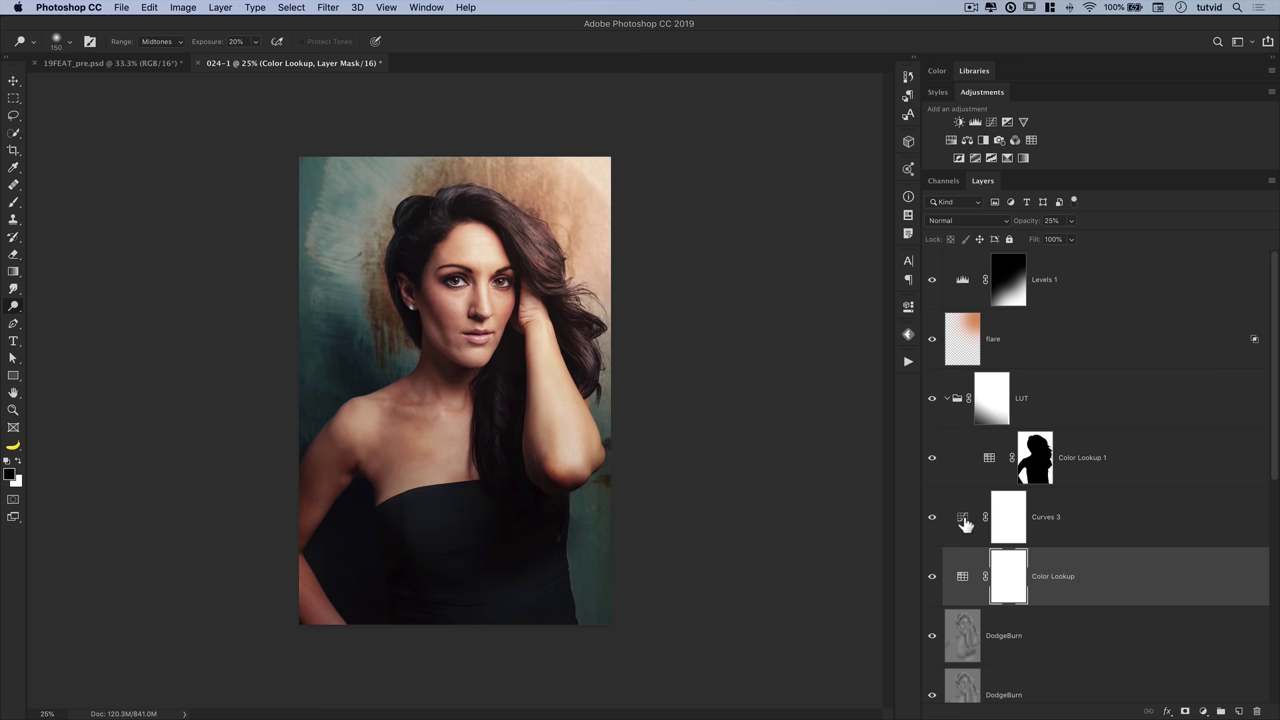
pyautogui.doubleClick(963, 520)
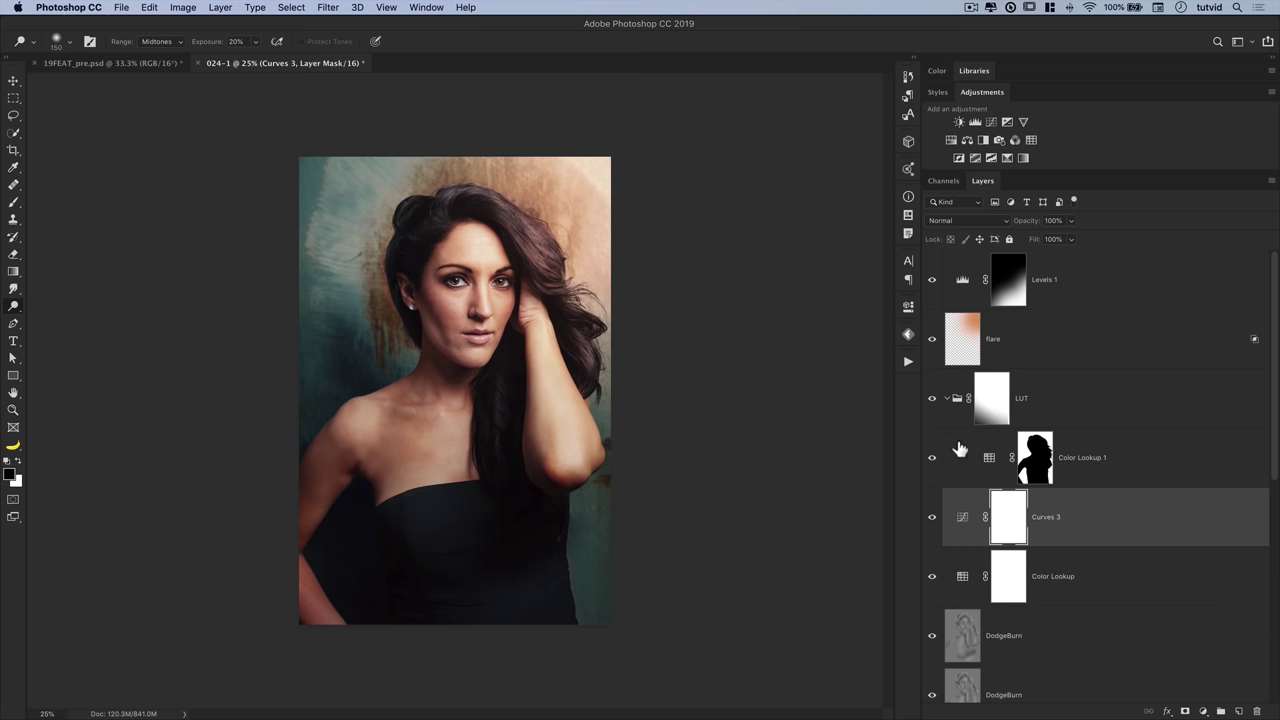
# - Toggle the Color Lookup 1 teal grade off and on to compare its effect
pyautogui.click(982, 456)
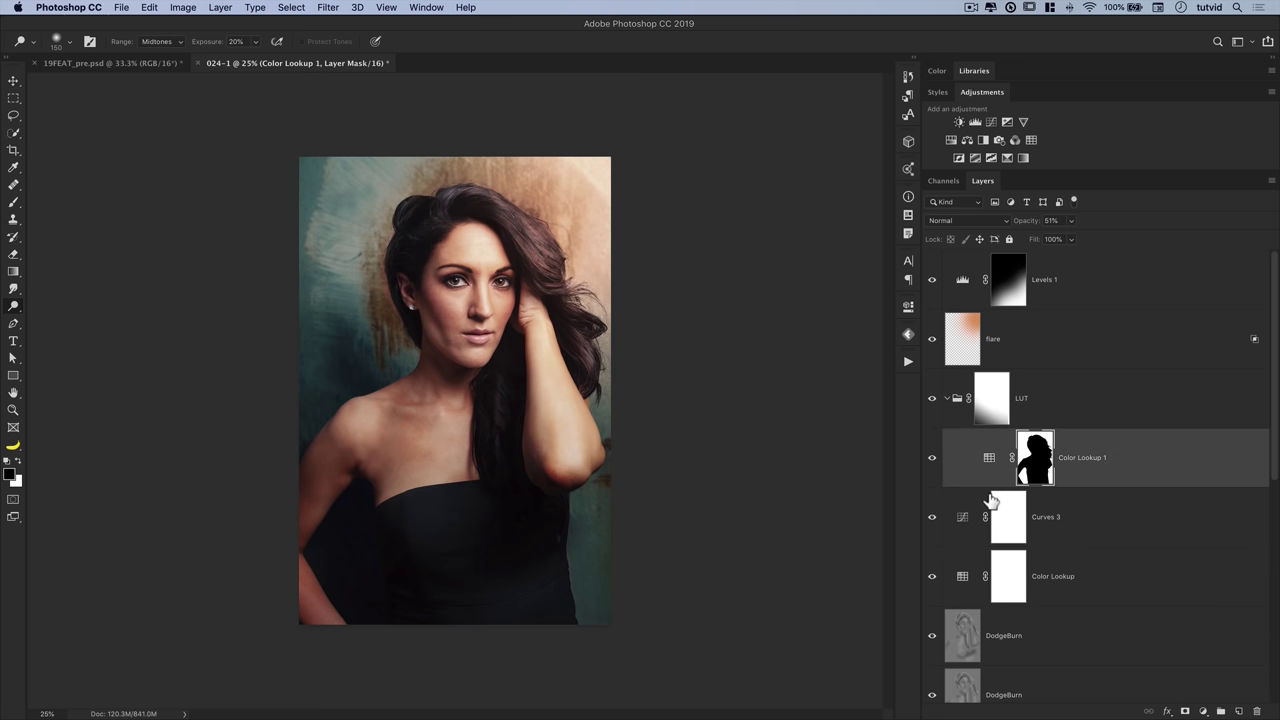
pyautogui.click(934, 458)
pyautogui.click(934, 458)
pyautogui.click(934, 458)
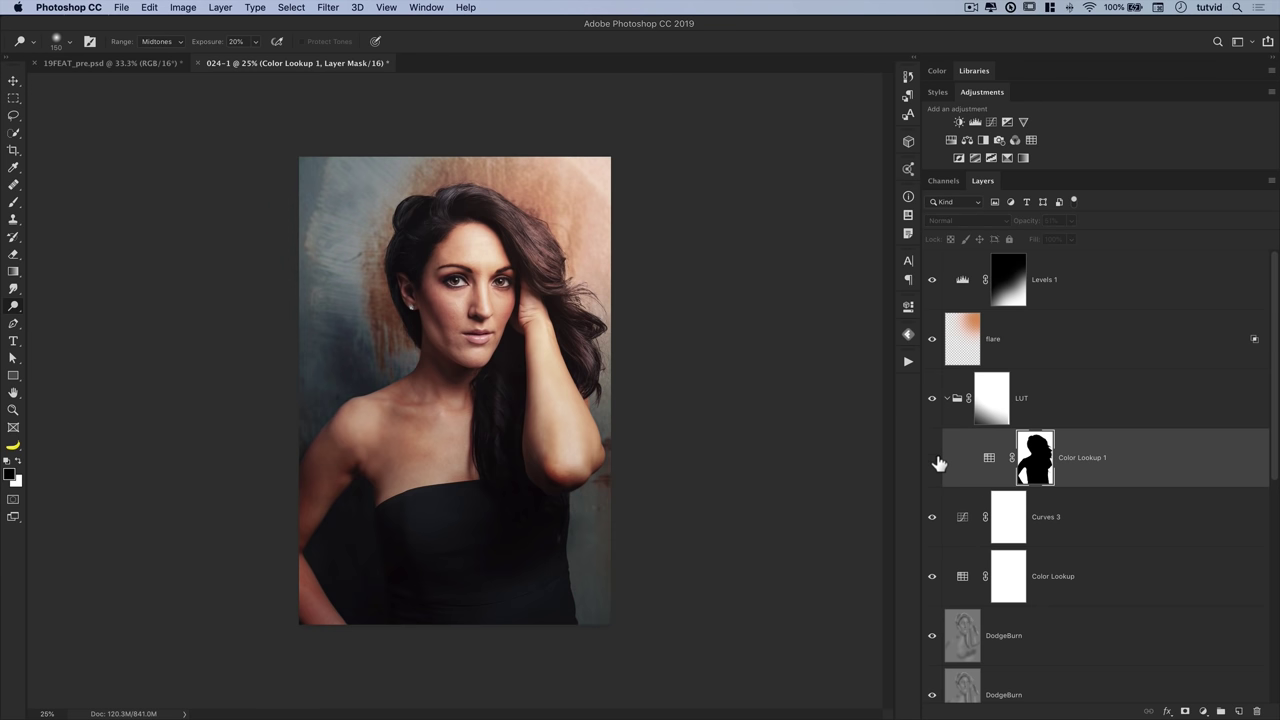
pyautogui.click(933, 458)
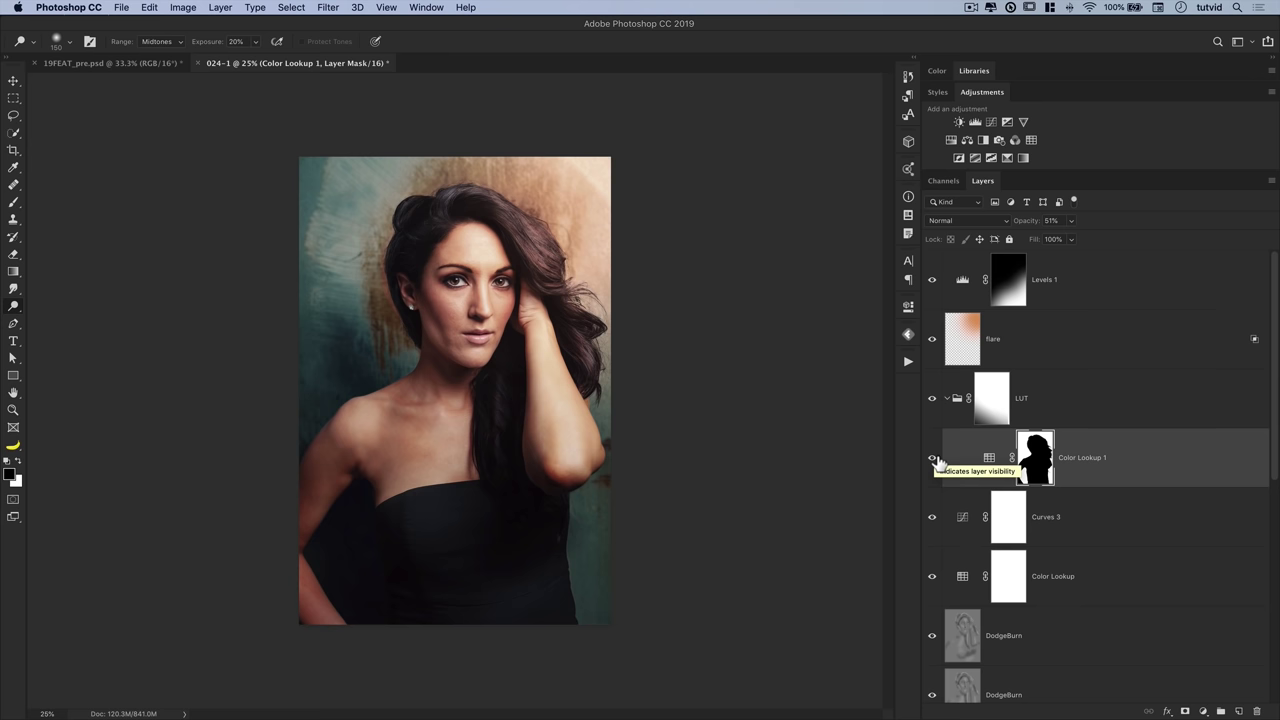
pyautogui.click(985, 345)
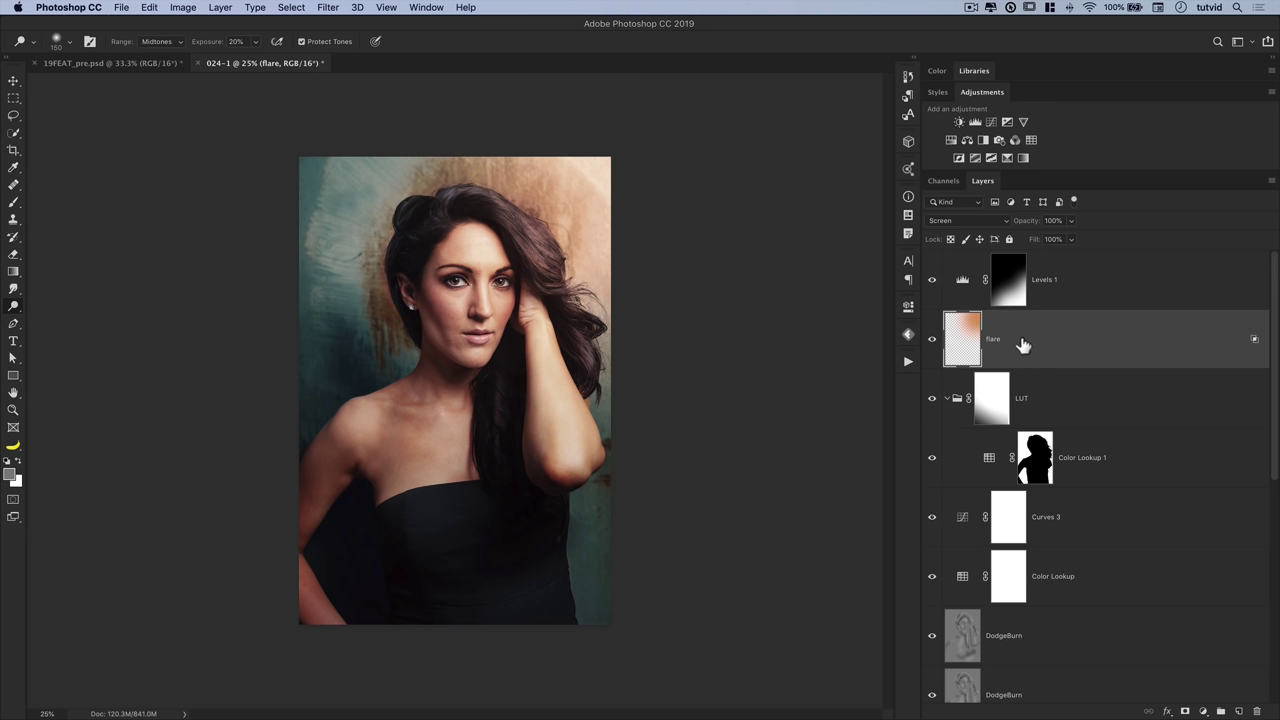
pyautogui.click(1012, 290)
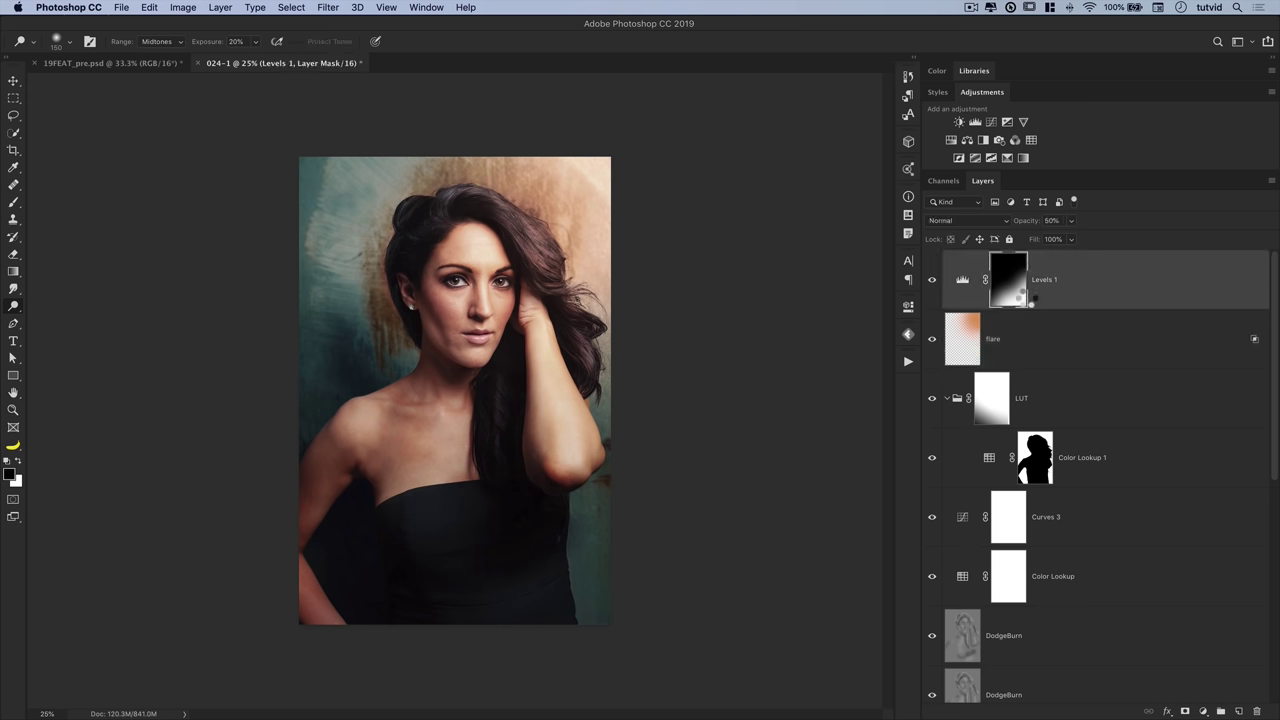
# - Stamp all visible layers into a new merged layer named 'Sharpening'
pyautogui.press('super+alt+shift+e')
pyautogui.write('Sharpening')
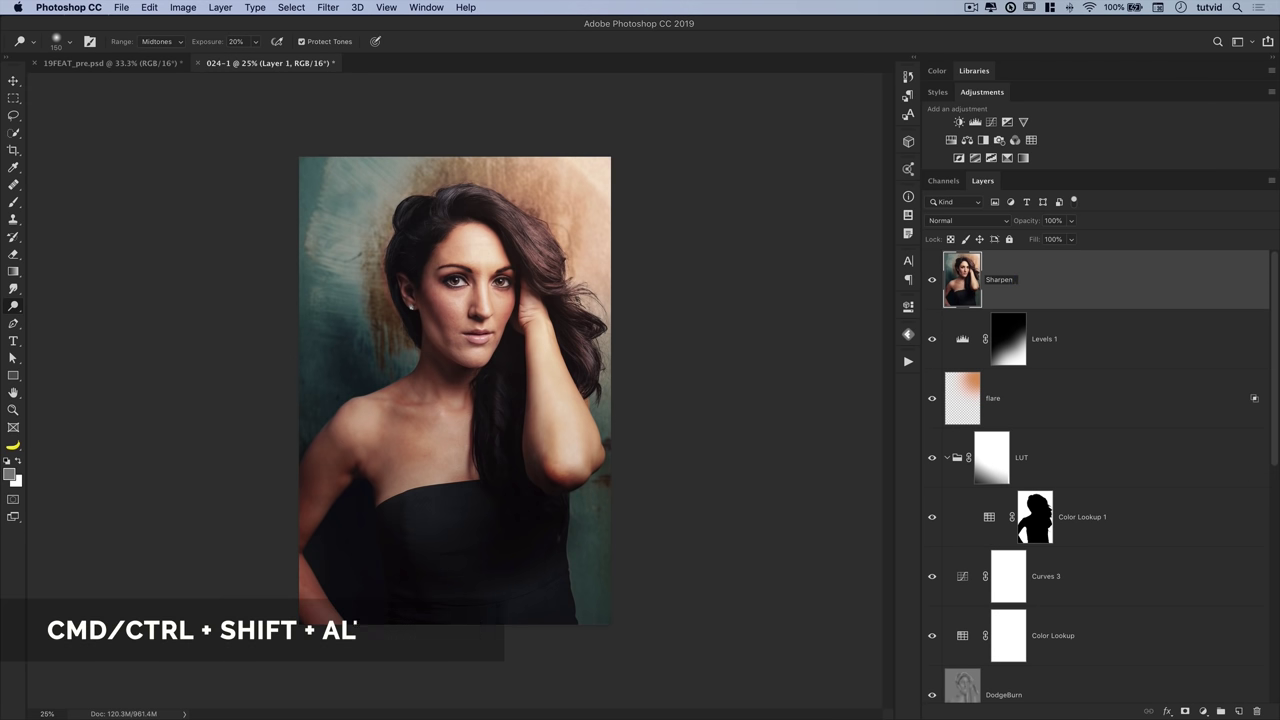
pyautogui.press('Return')
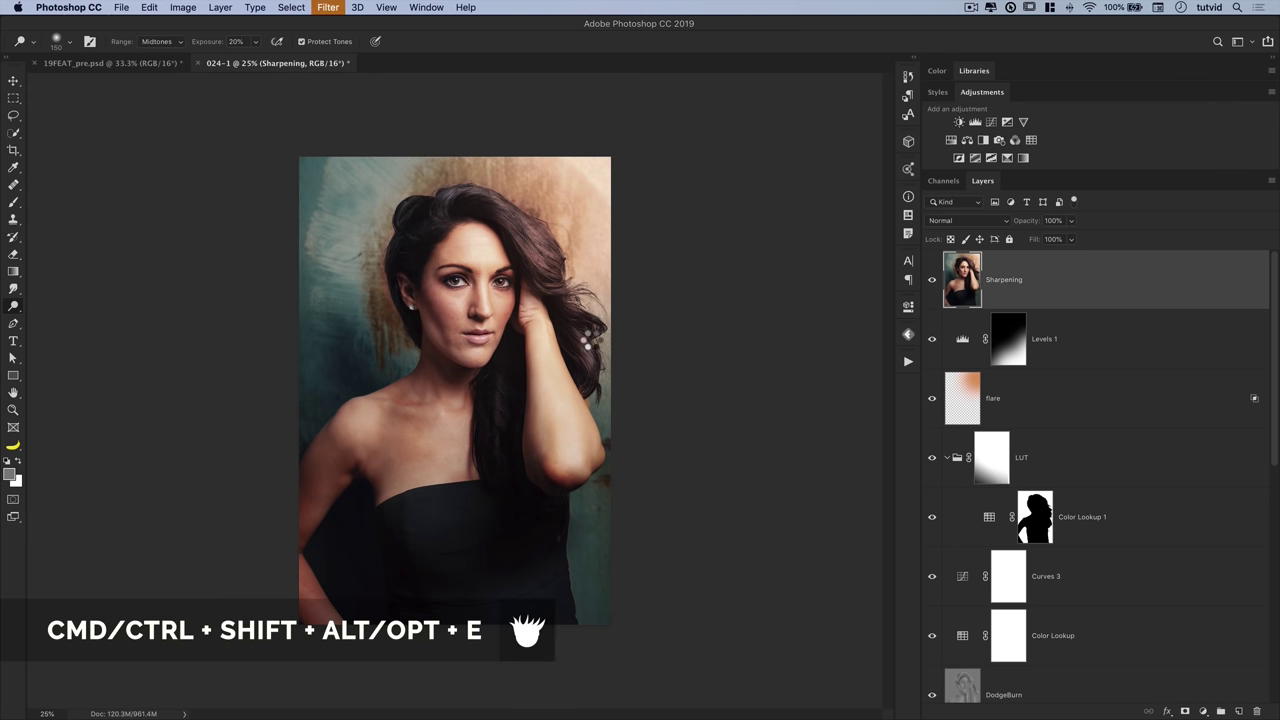
# - Sharpen the Sharpening layer in Camera Raw: Amount 71, Radius 1.3, Masking 48
pyautogui.press('super+shift+a')
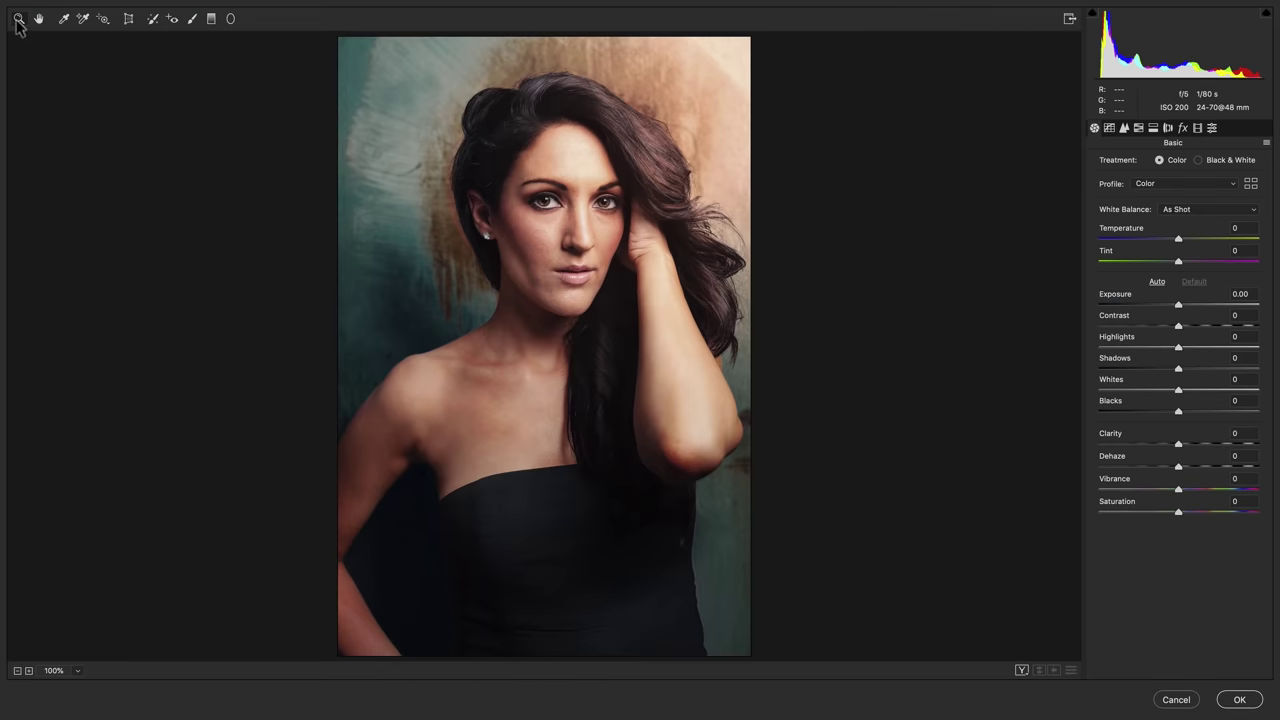
pyautogui.doubleClick(18, 18)
pyautogui.click(1124, 127)
pyautogui.moveTo(1128, 184); pyautogui.dragTo(1174, 184)
pyautogui.moveTo(1100, 251); pyautogui.dragTo(1175, 251)
pyautogui.moveTo(1130, 206); pyautogui.dragTo(1150, 208)
pyautogui.press('super+0')
pyautogui.click(1239, 699)
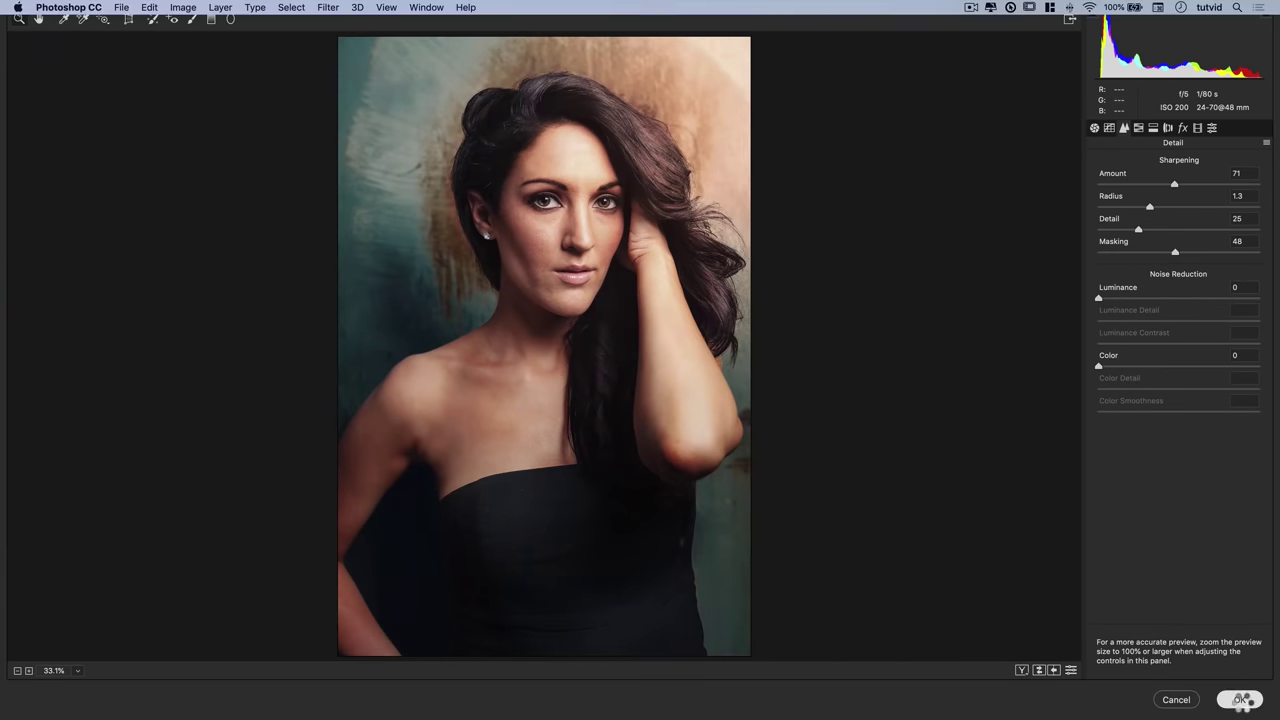
# - Stamp a desaturated HighPass layer on top and apply High Pass at 2.5 px radius
pyautogui.press('super+alt+shift+e')
pyautogui.press('super+shift+u')
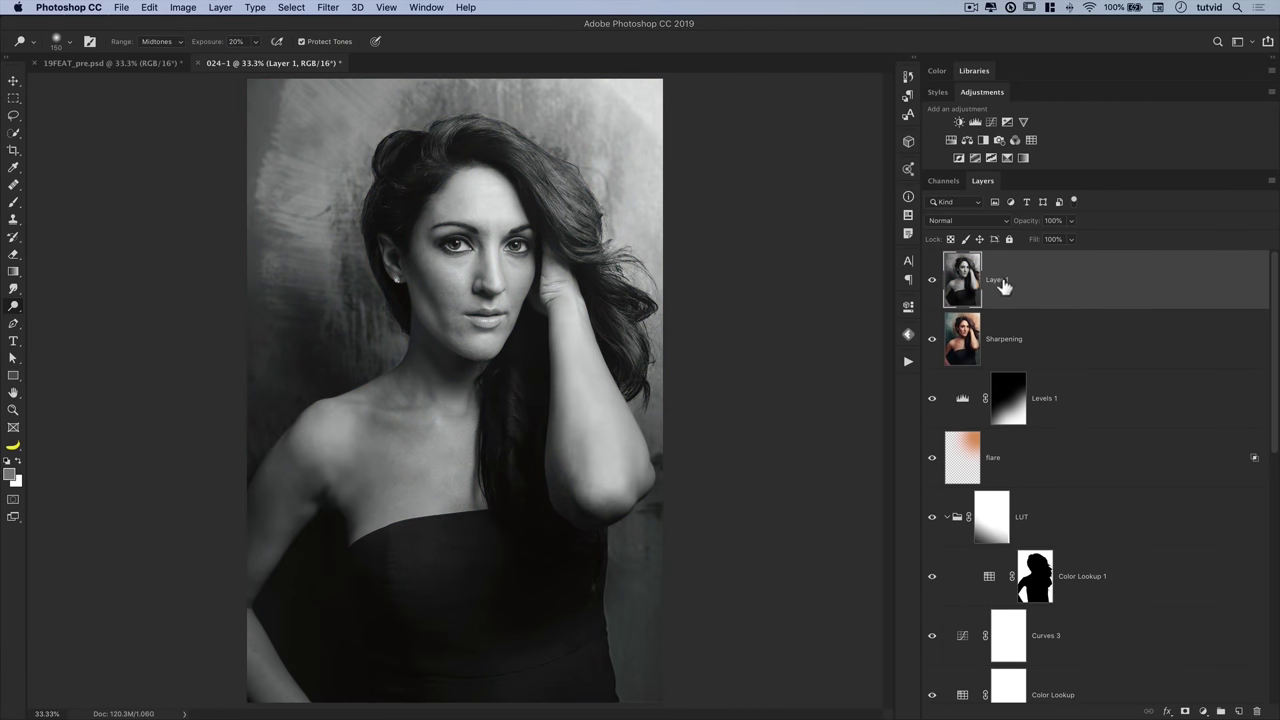
pyautogui.press('Return')
pyautogui.click(328, 7)
pyautogui.click(540, 283)
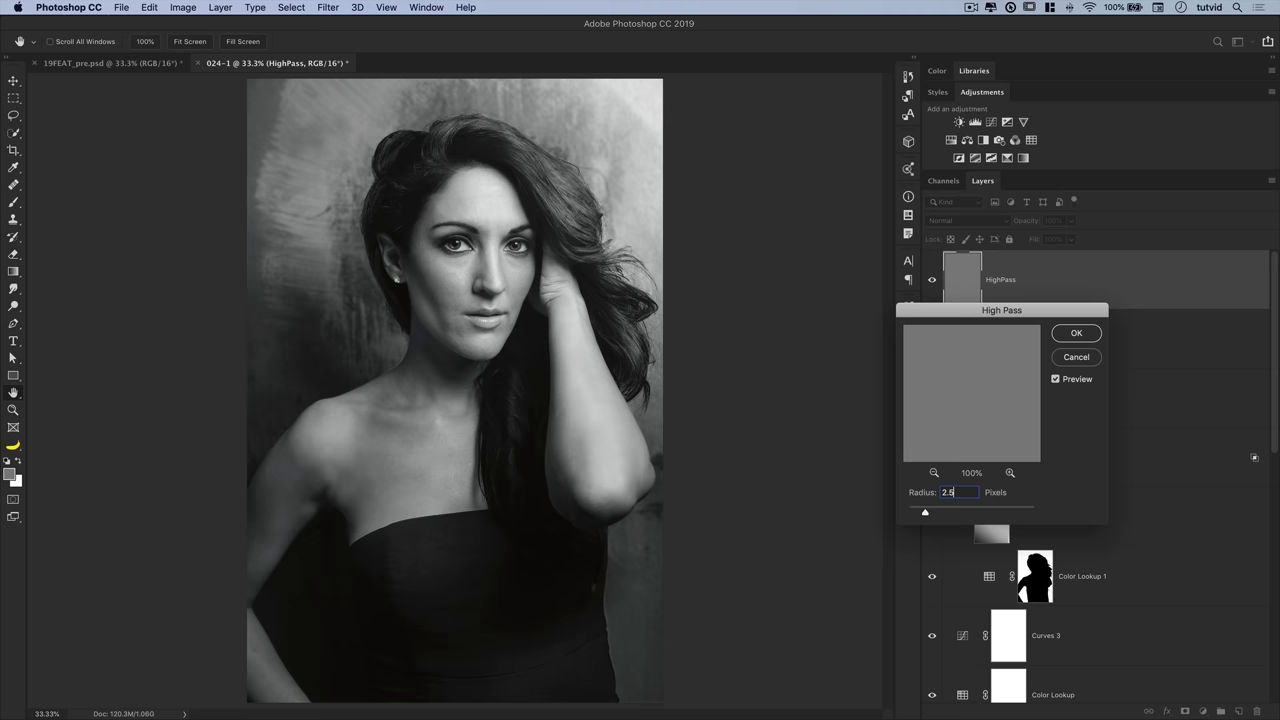
pyautogui.press('Return')
# - Blend the HighPass layer with Soft Light at 54% opacity
pyautogui.press('super+1')
pyautogui.click(960, 220)
pyautogui.click(957, 371)
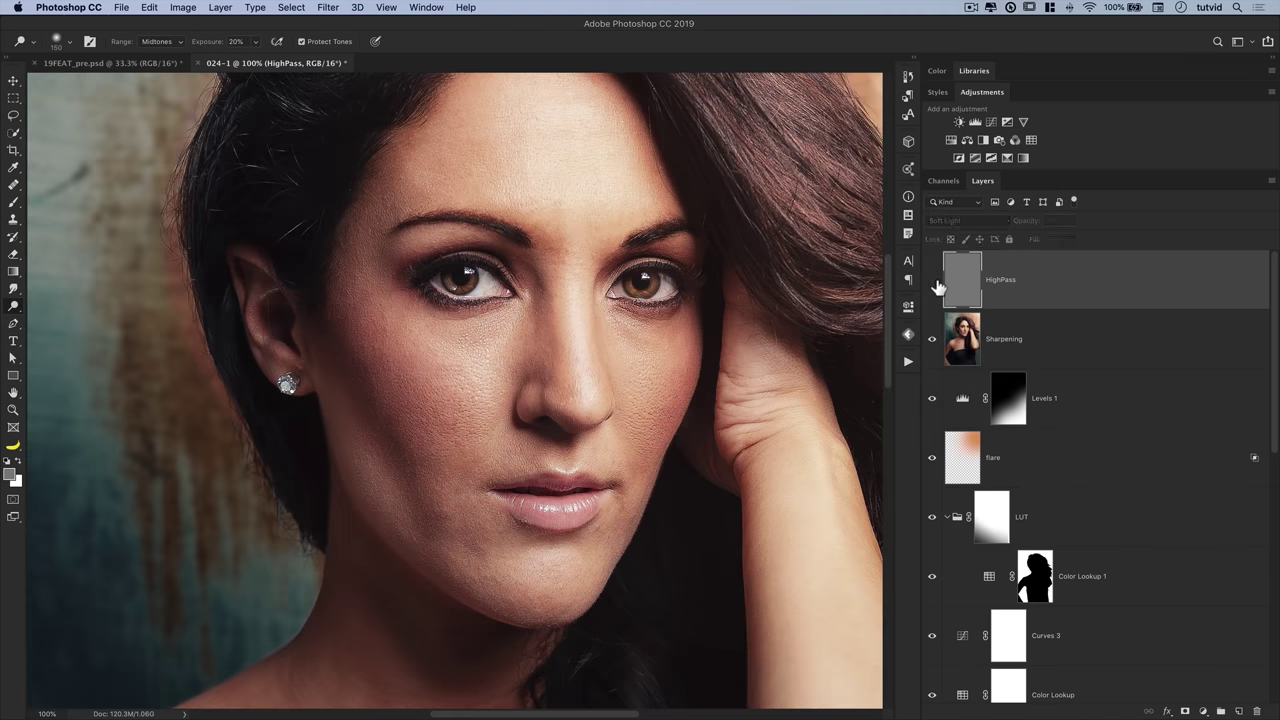
pyautogui.moveTo(1030, 221); pyautogui.dragTo(1005, 228)
pyautogui.write('54')
pyautogui.press('Return')
pyautogui.press('super+0')
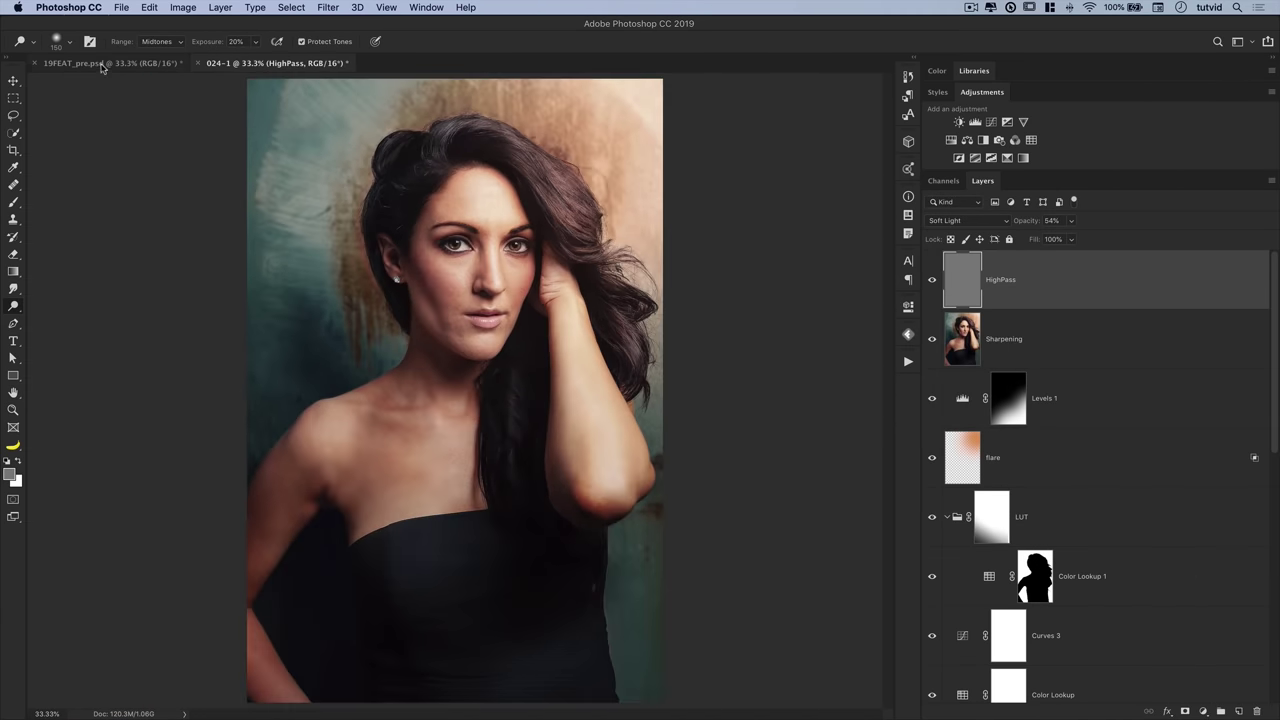
# - Run the Add Smart Grain action to add the Soft Light grain layer
pyautogui.click(908, 336)
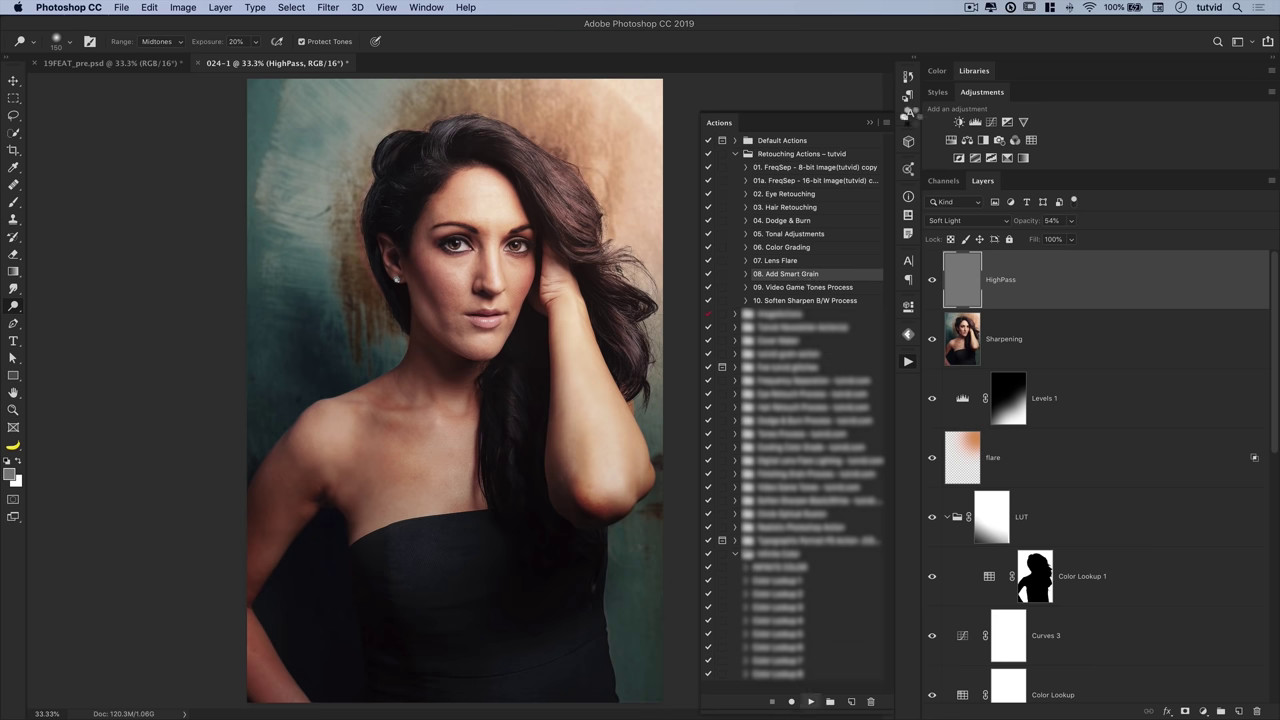
pyautogui.click(910, 362)
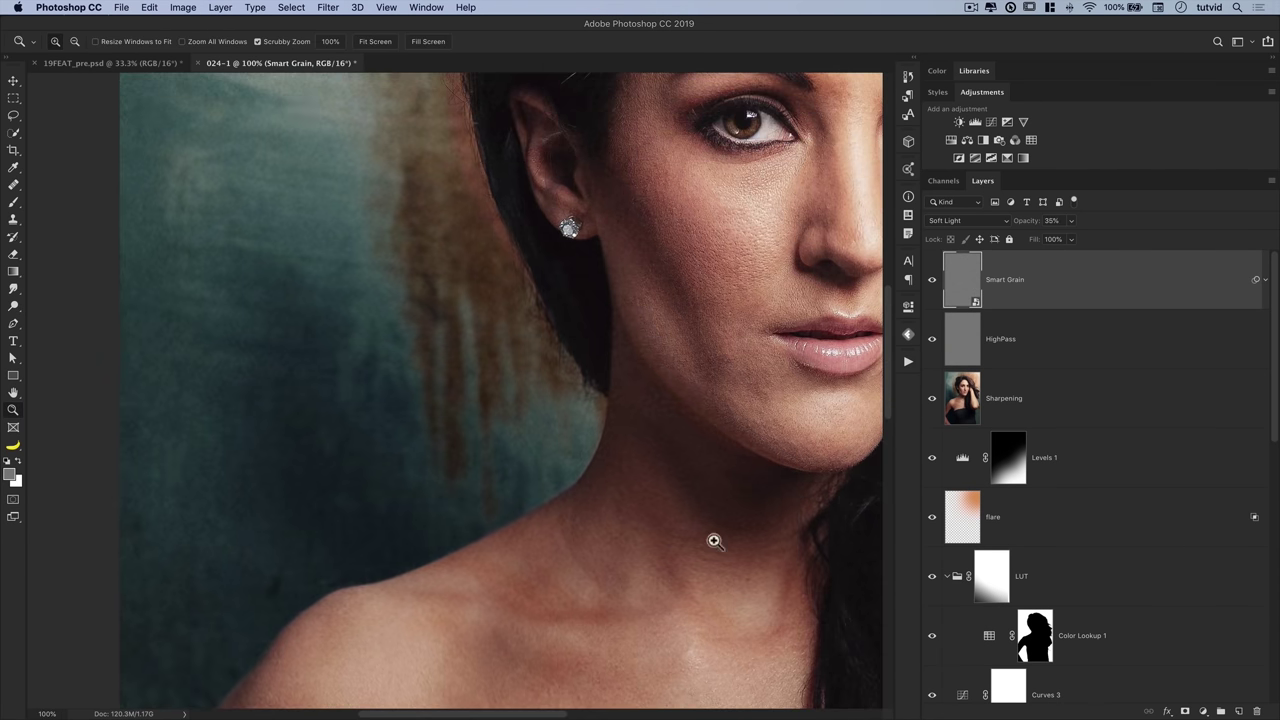
pyautogui.press('super+0')
# - Paste the Curves 4, Selective Color 2 and Vibrance 2 adjustment layers above Smart Grain
pyautogui.press('v')
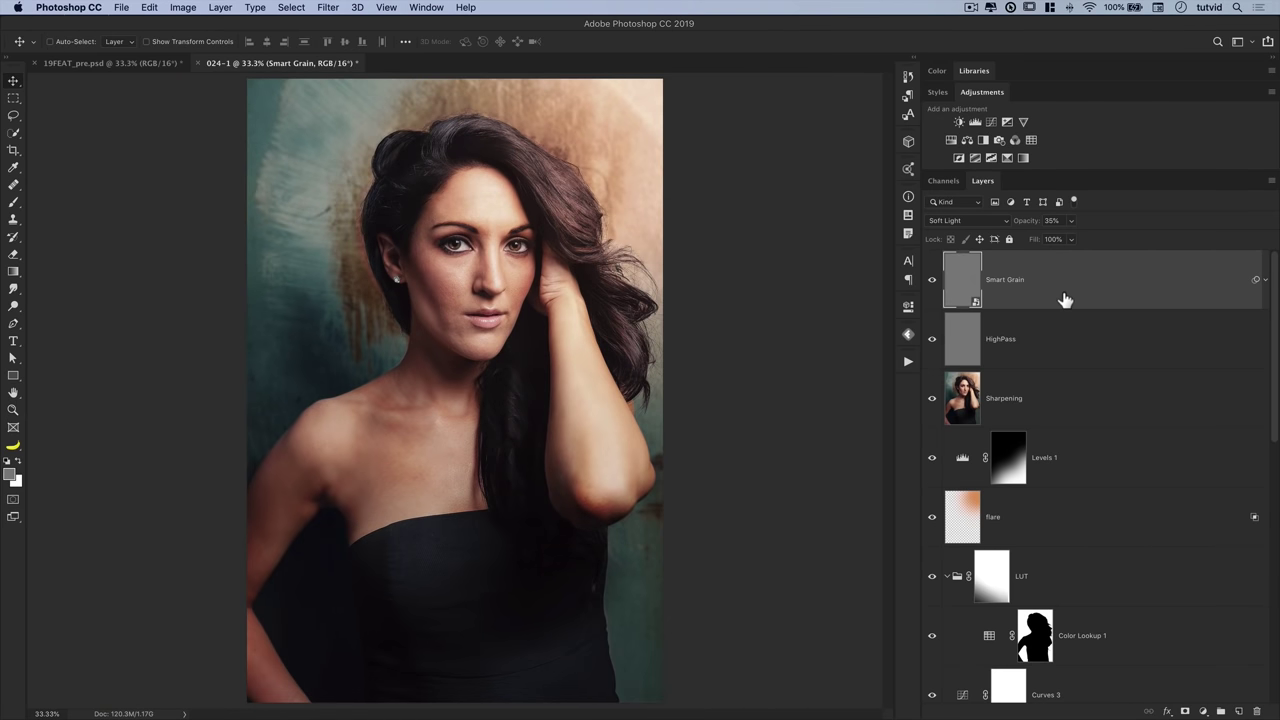
pyautogui.press('super+v')
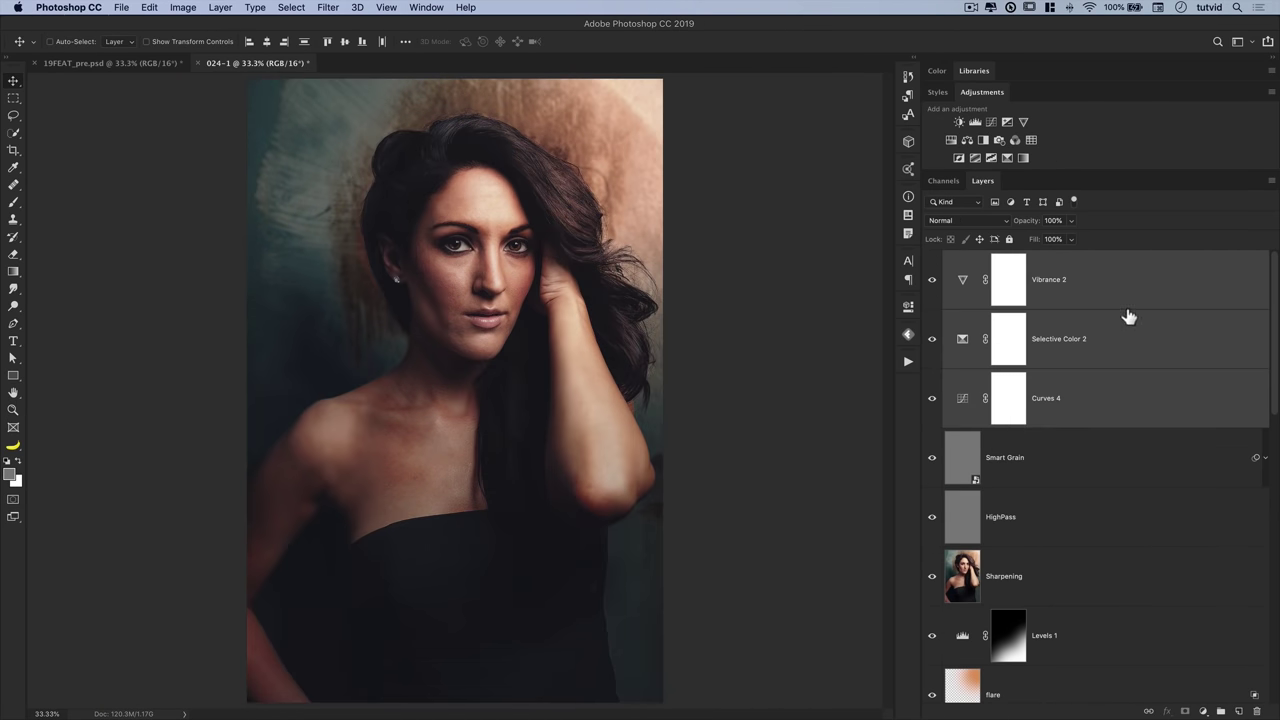
pyautogui.click(1117, 294)
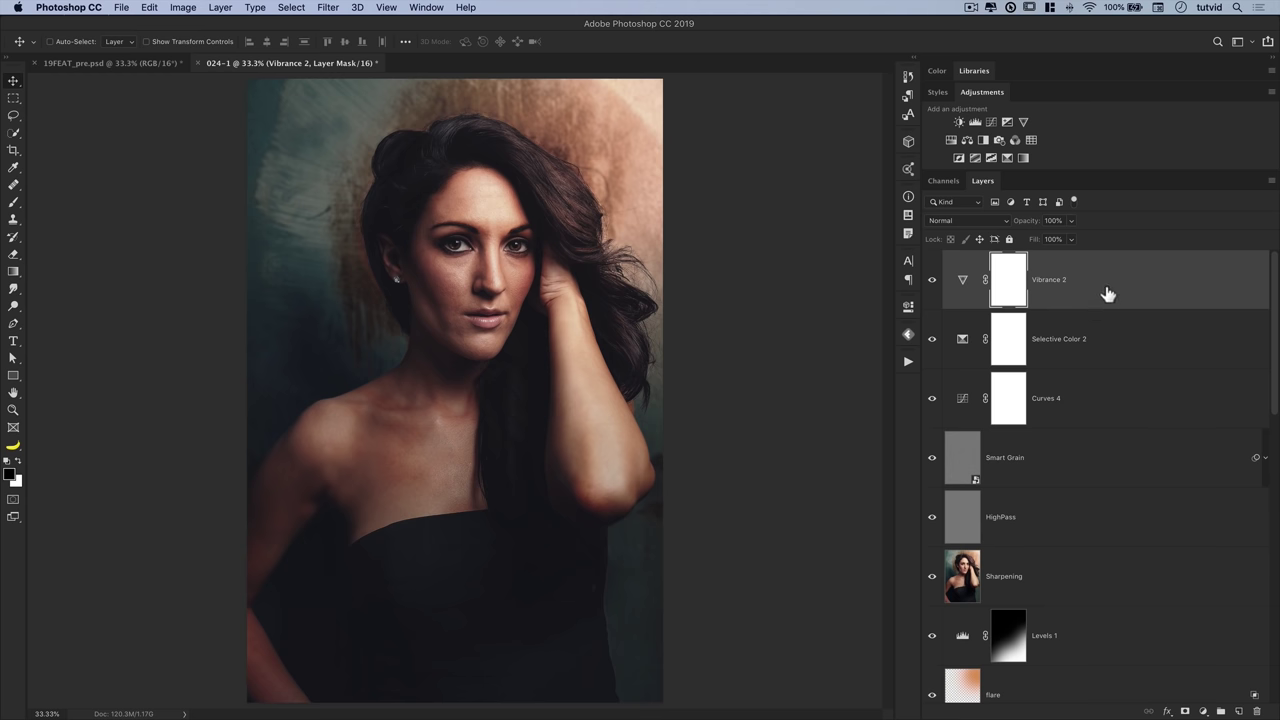
pyautogui.click(1113, 345)
pyautogui.click(1086, 400)
pyautogui.scroll(-10, 1066, 434)
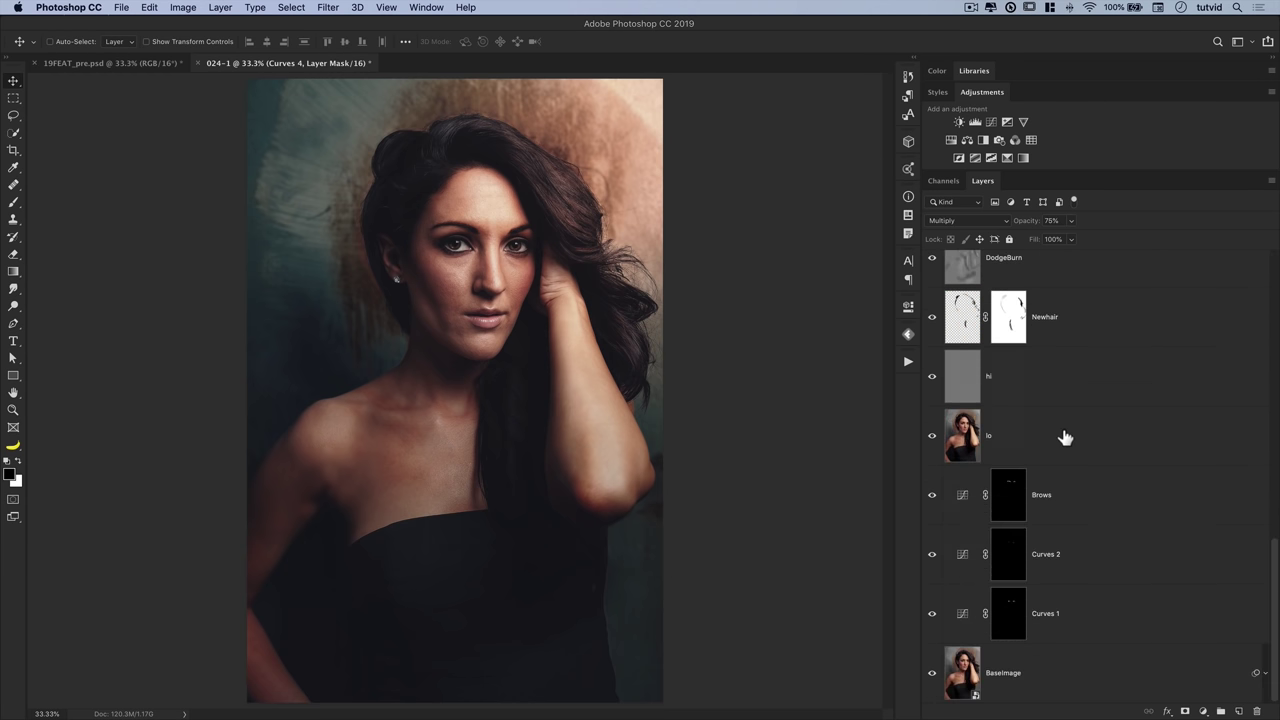